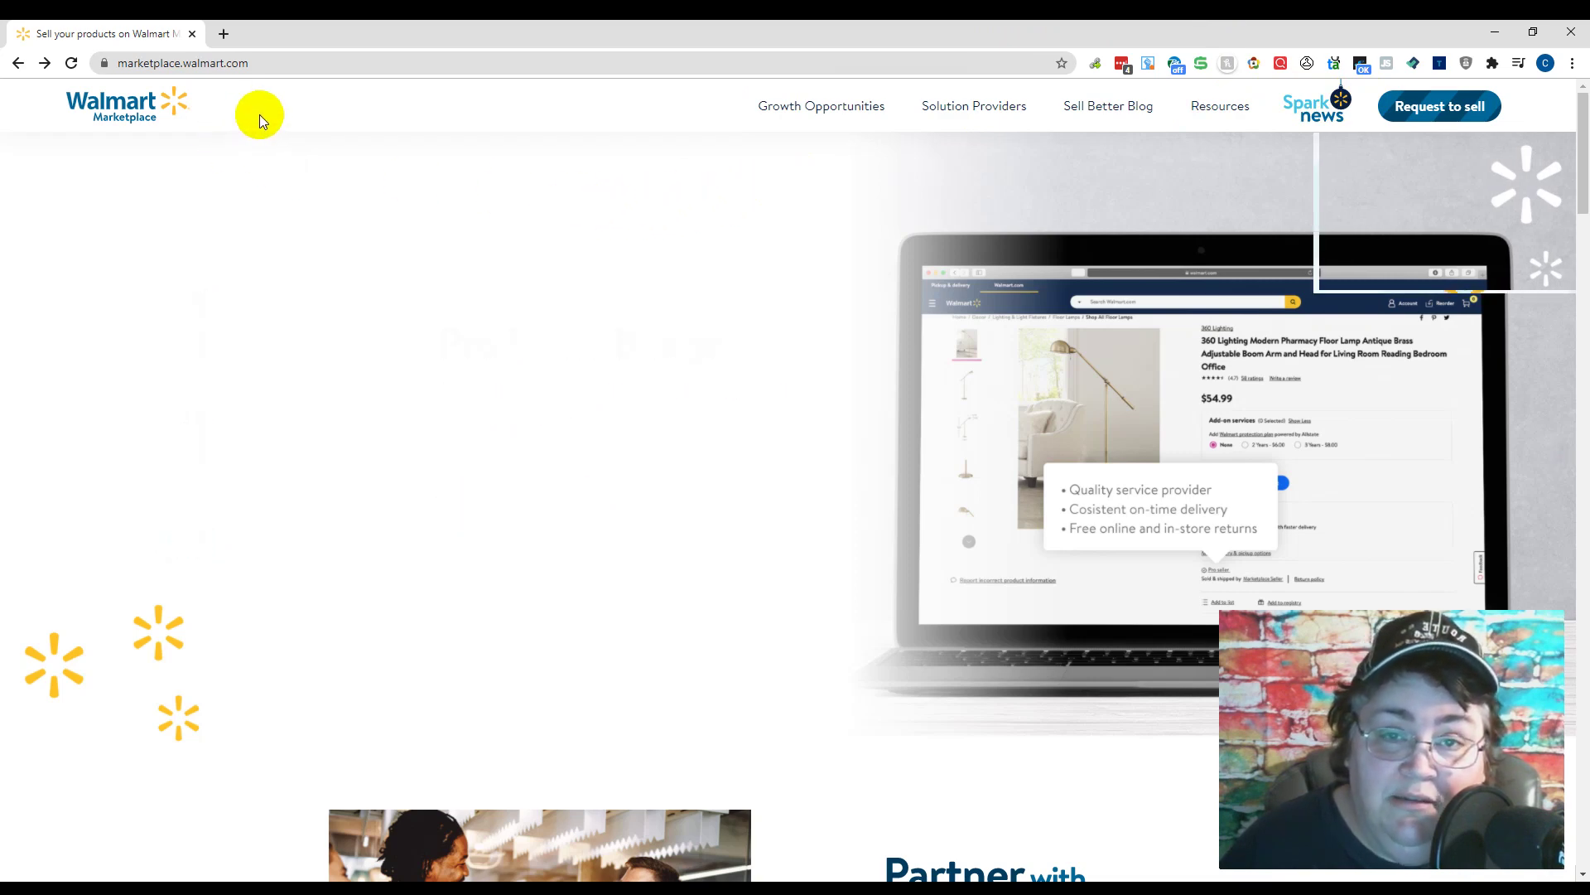
Look through the Walmart Marketplace home page, including how selling works and the partnership section, and return to the beginning
scroll(553, 338, down, 3)
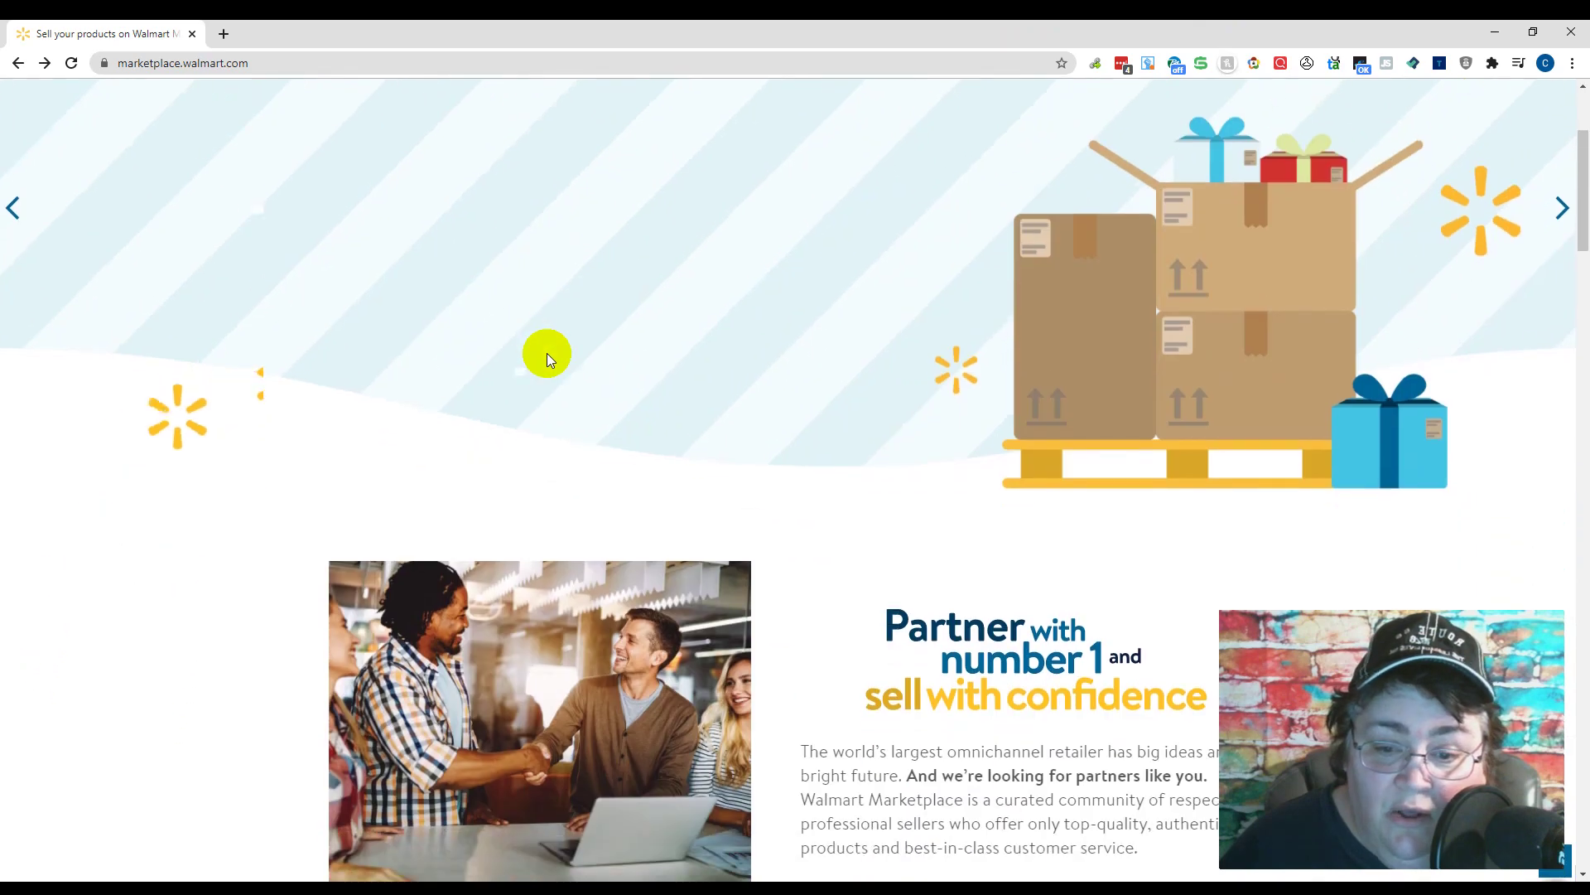
scroll(778, 337, down, 3)
scroll(779, 336, down, 2)
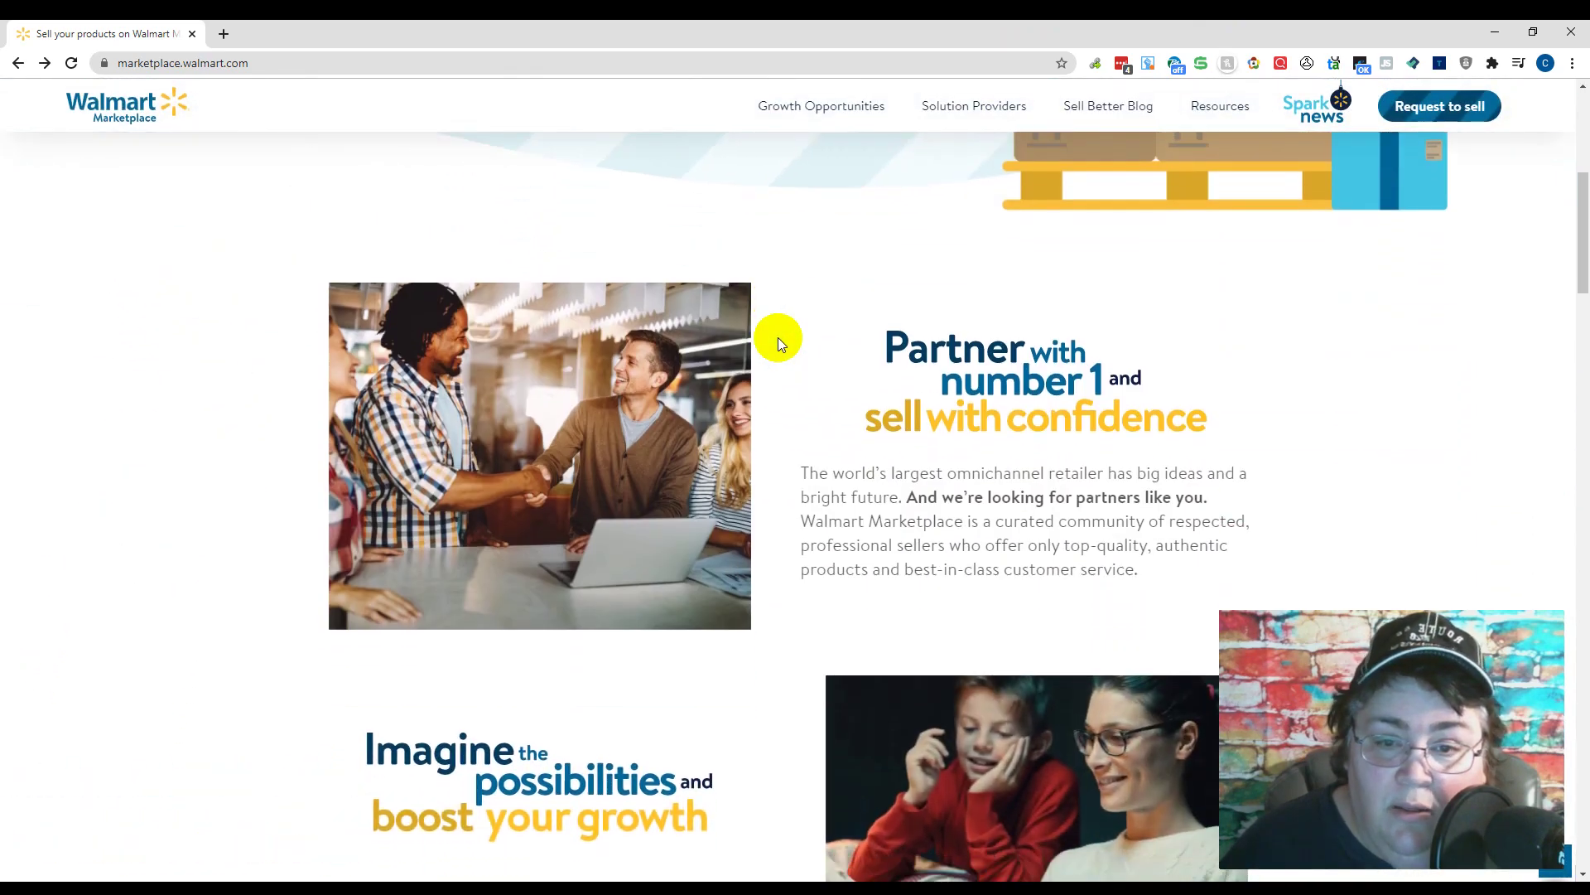
scroll(778, 337, down, 3)
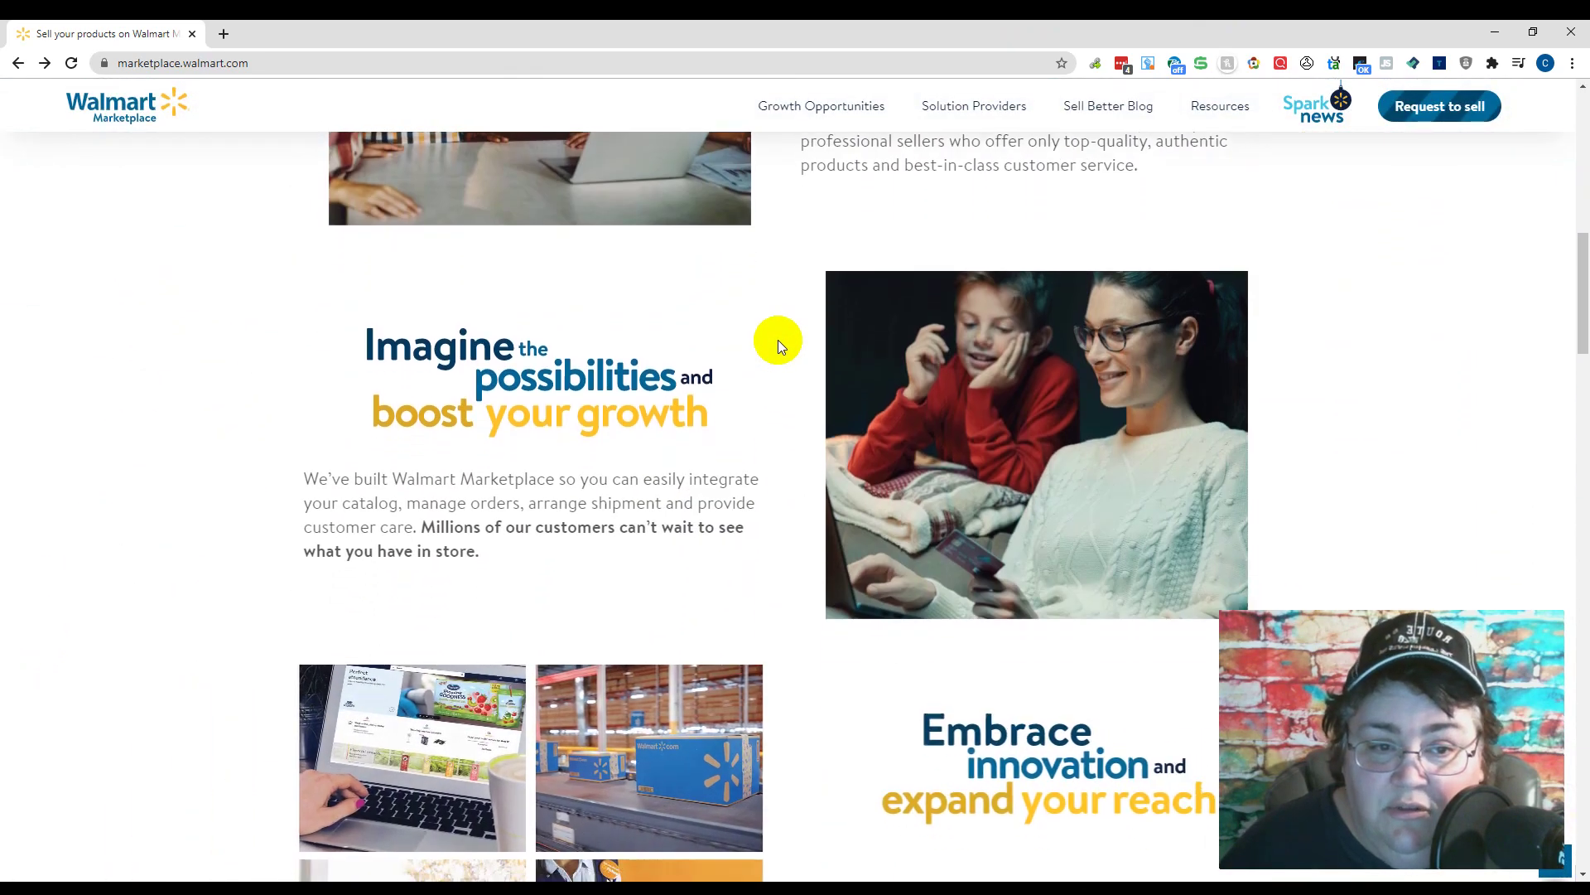
scroll(779, 339, down, 3)
scroll(779, 339, down, 6)
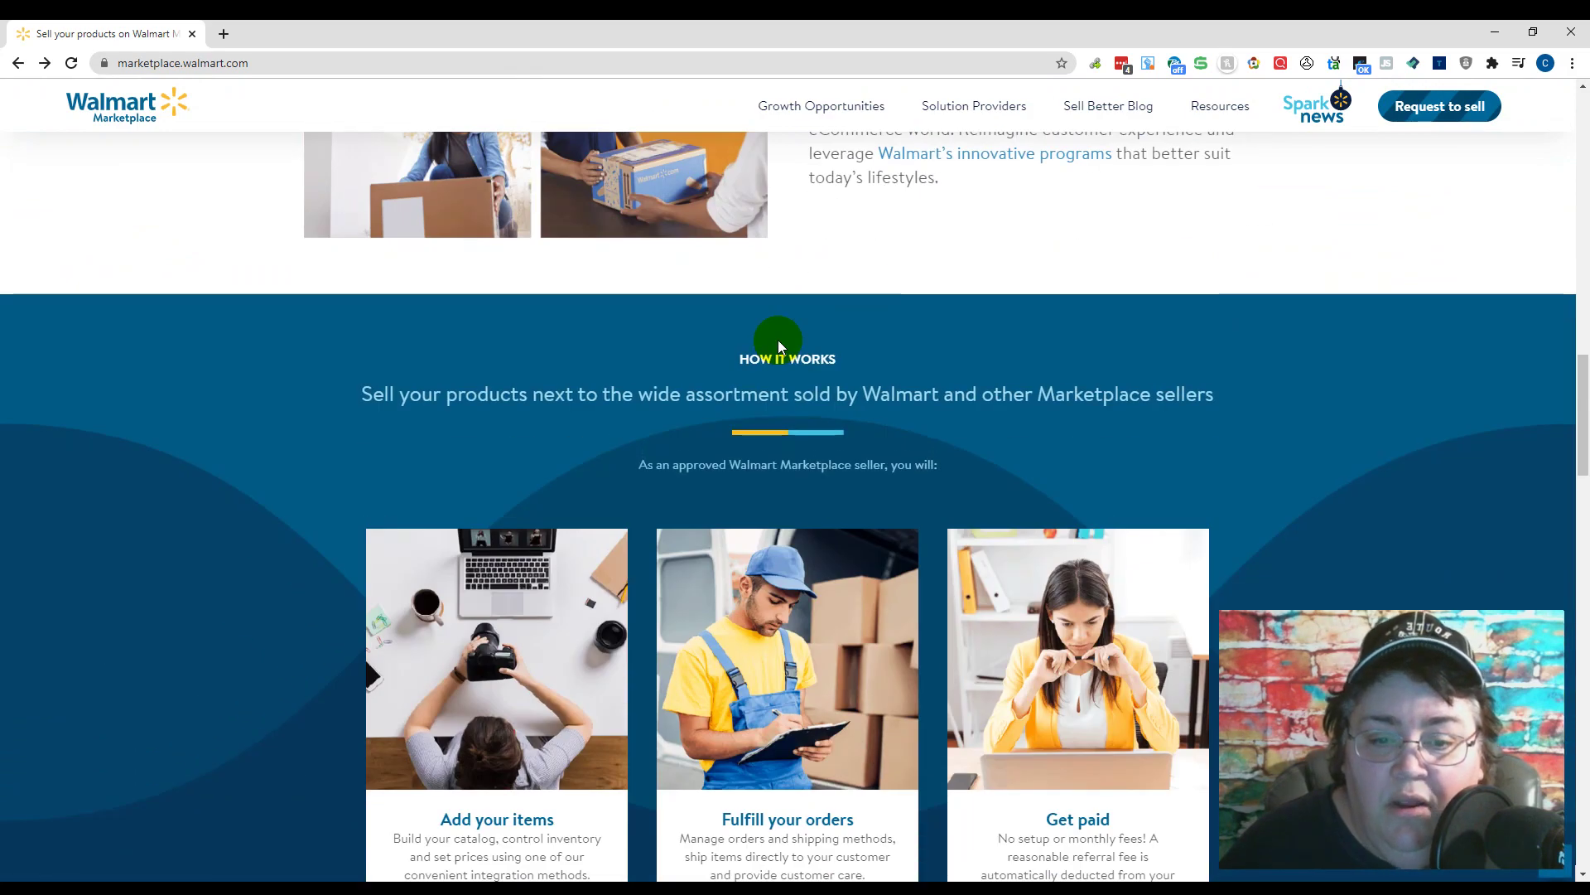
scroll(779, 339, down, 3)
scroll(776, 347, down, 3)
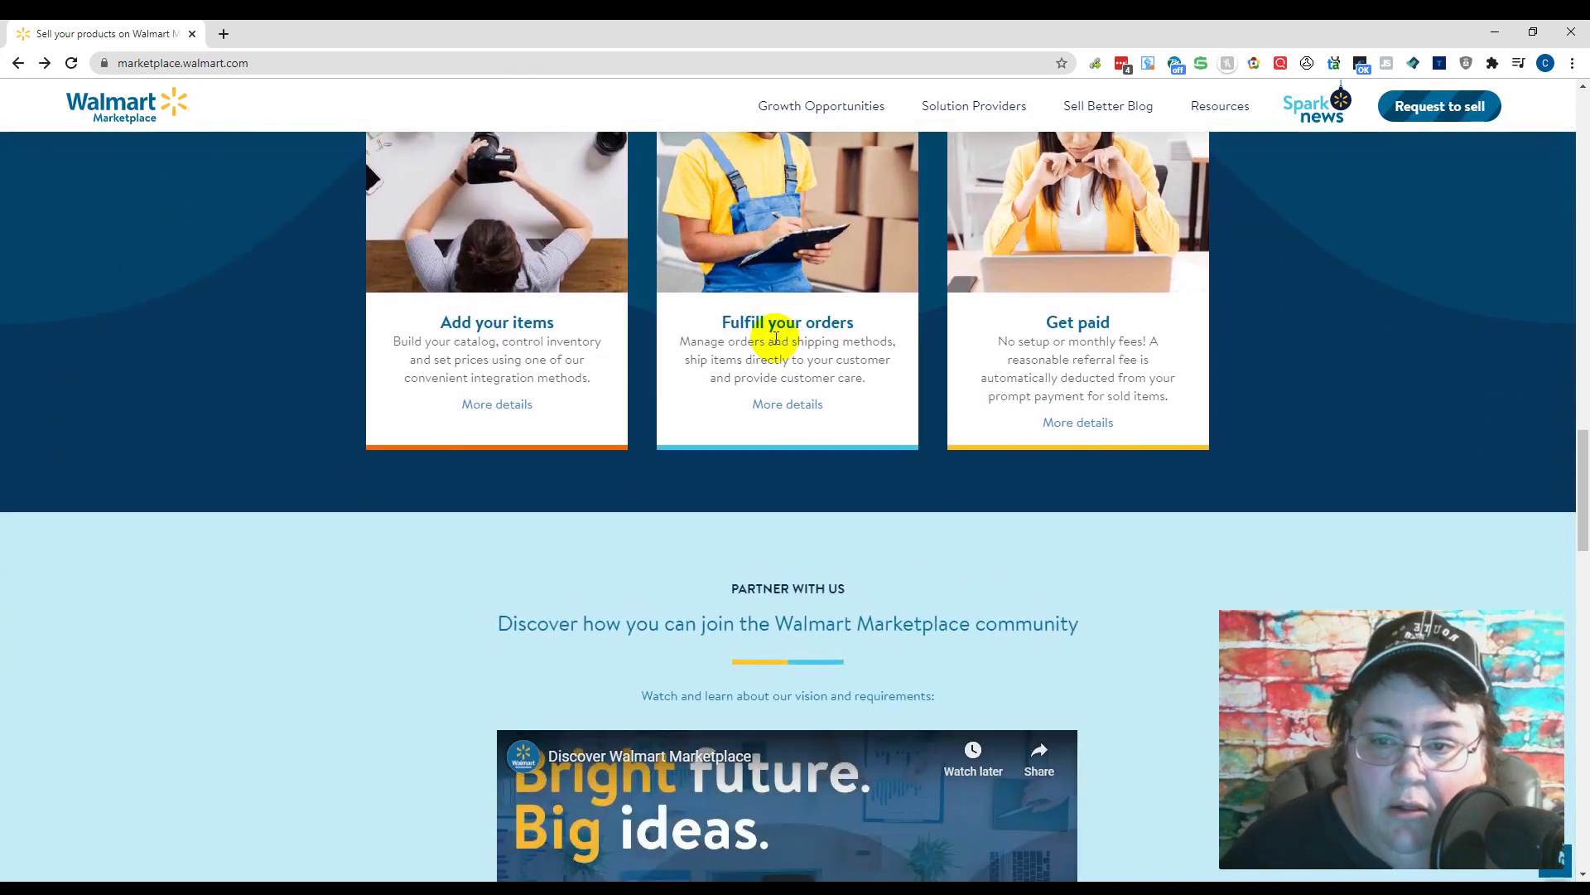
scroll(777, 339, down, 7)
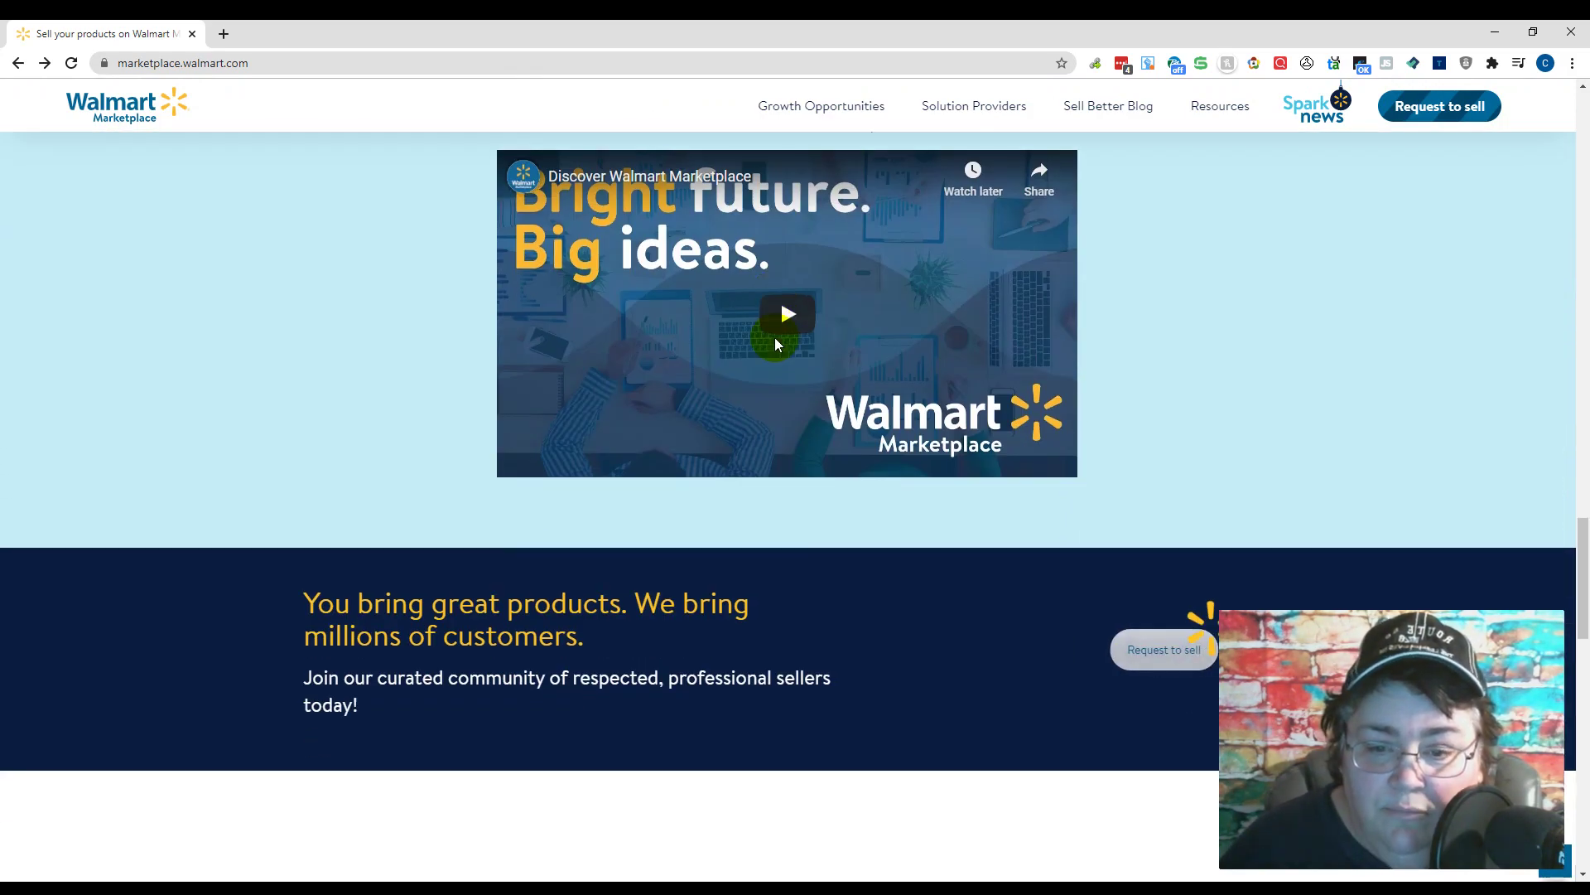
scroll(777, 342, up, 6)
scroll(777, 344, up, 20)
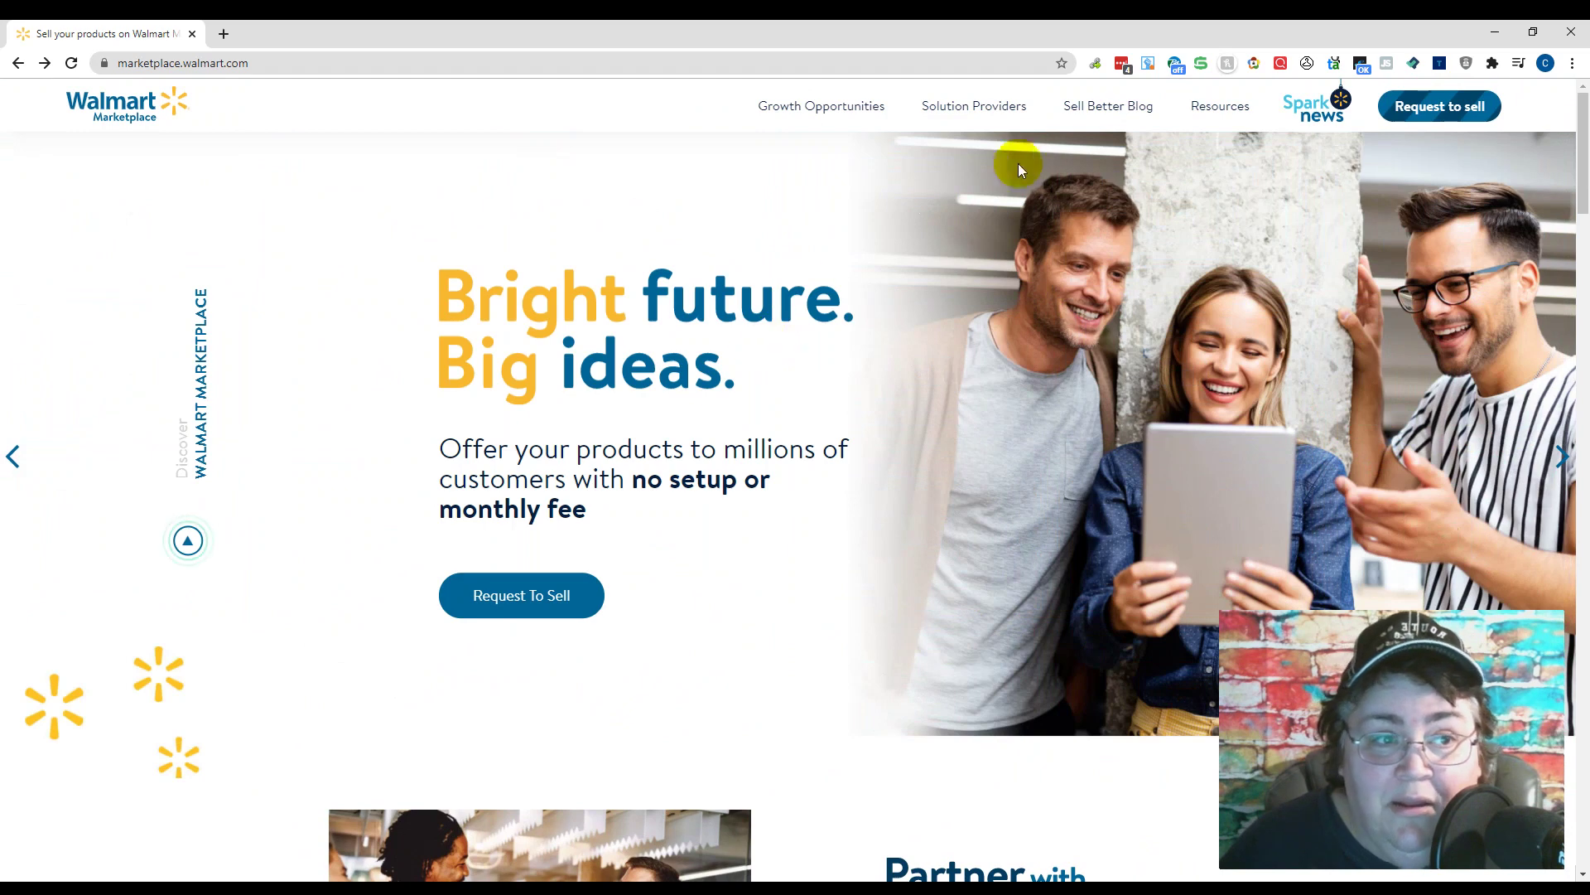
Open the Request to Sell application, review its tips and required information, and start the application
click(1441, 117)
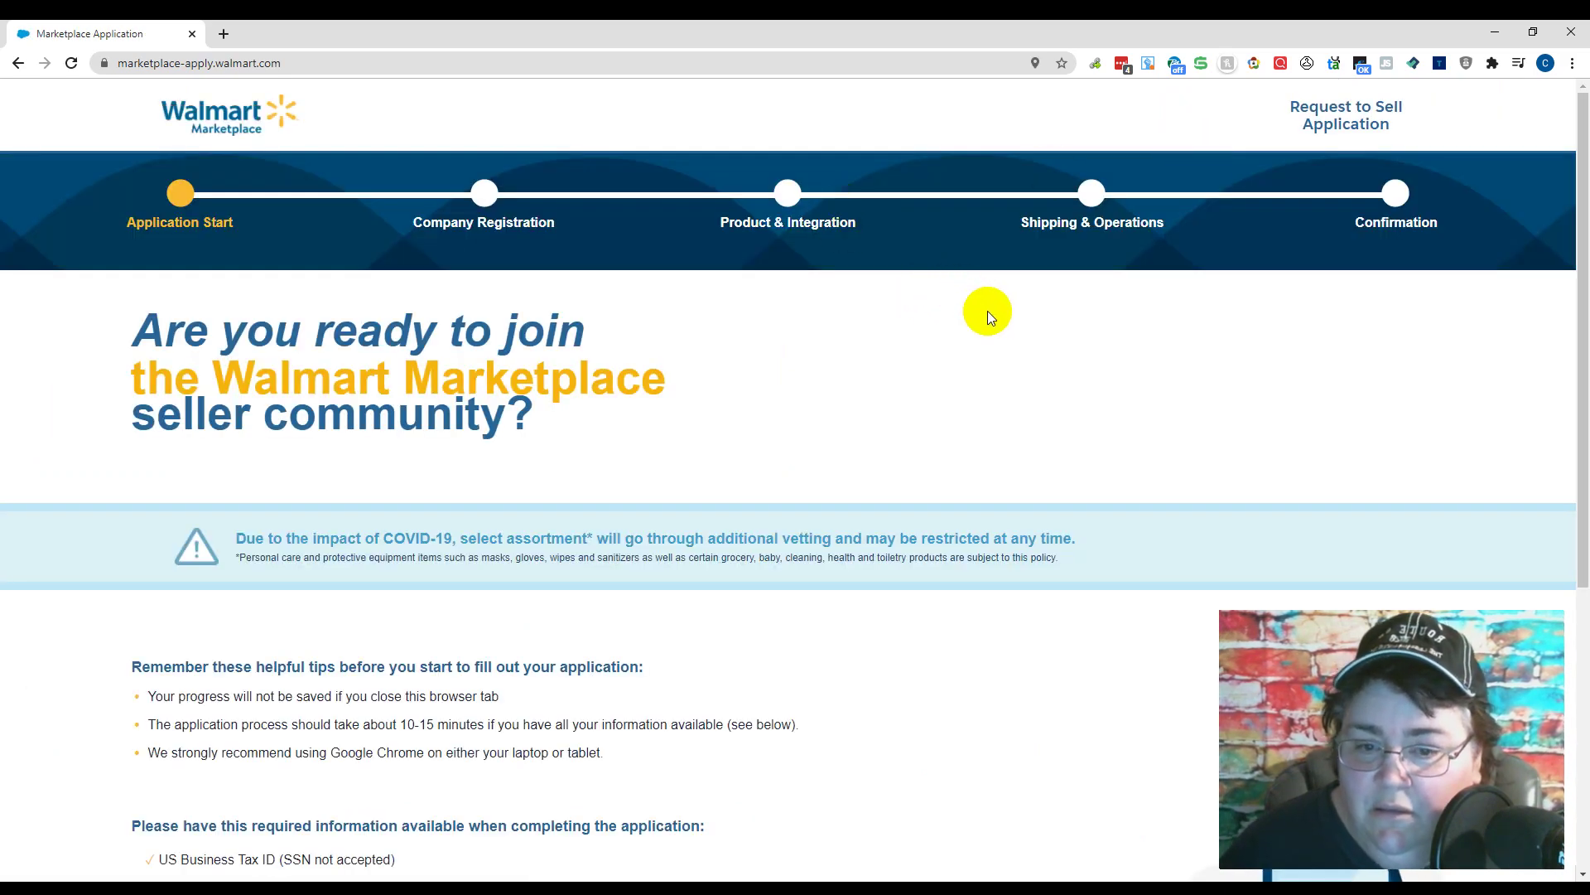
scroll(988, 311, down, 3)
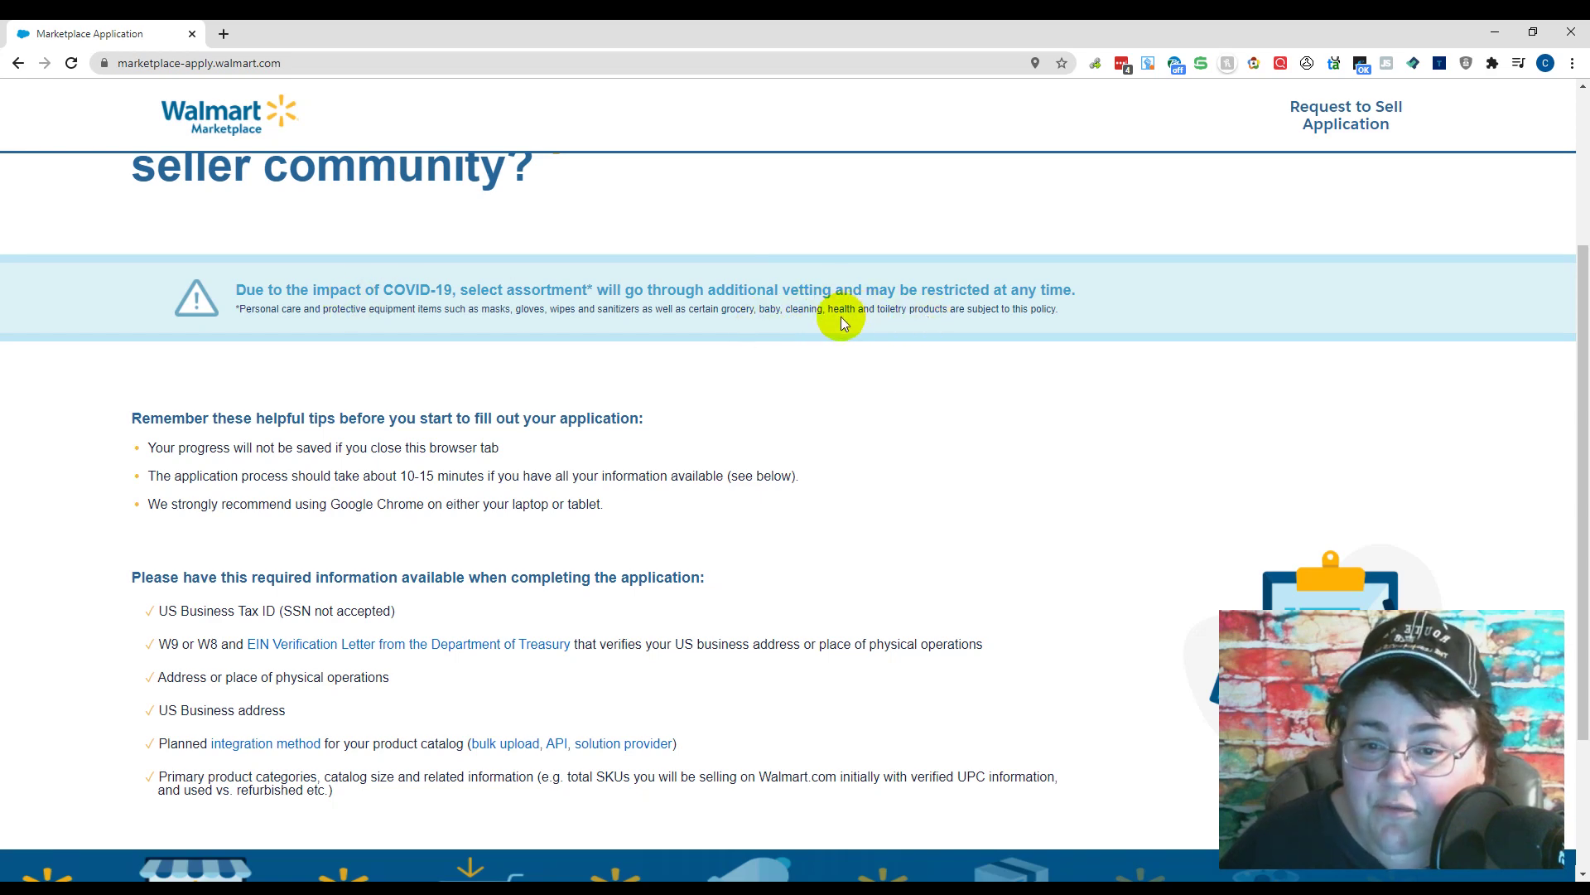
scroll(846, 325, down, 1)
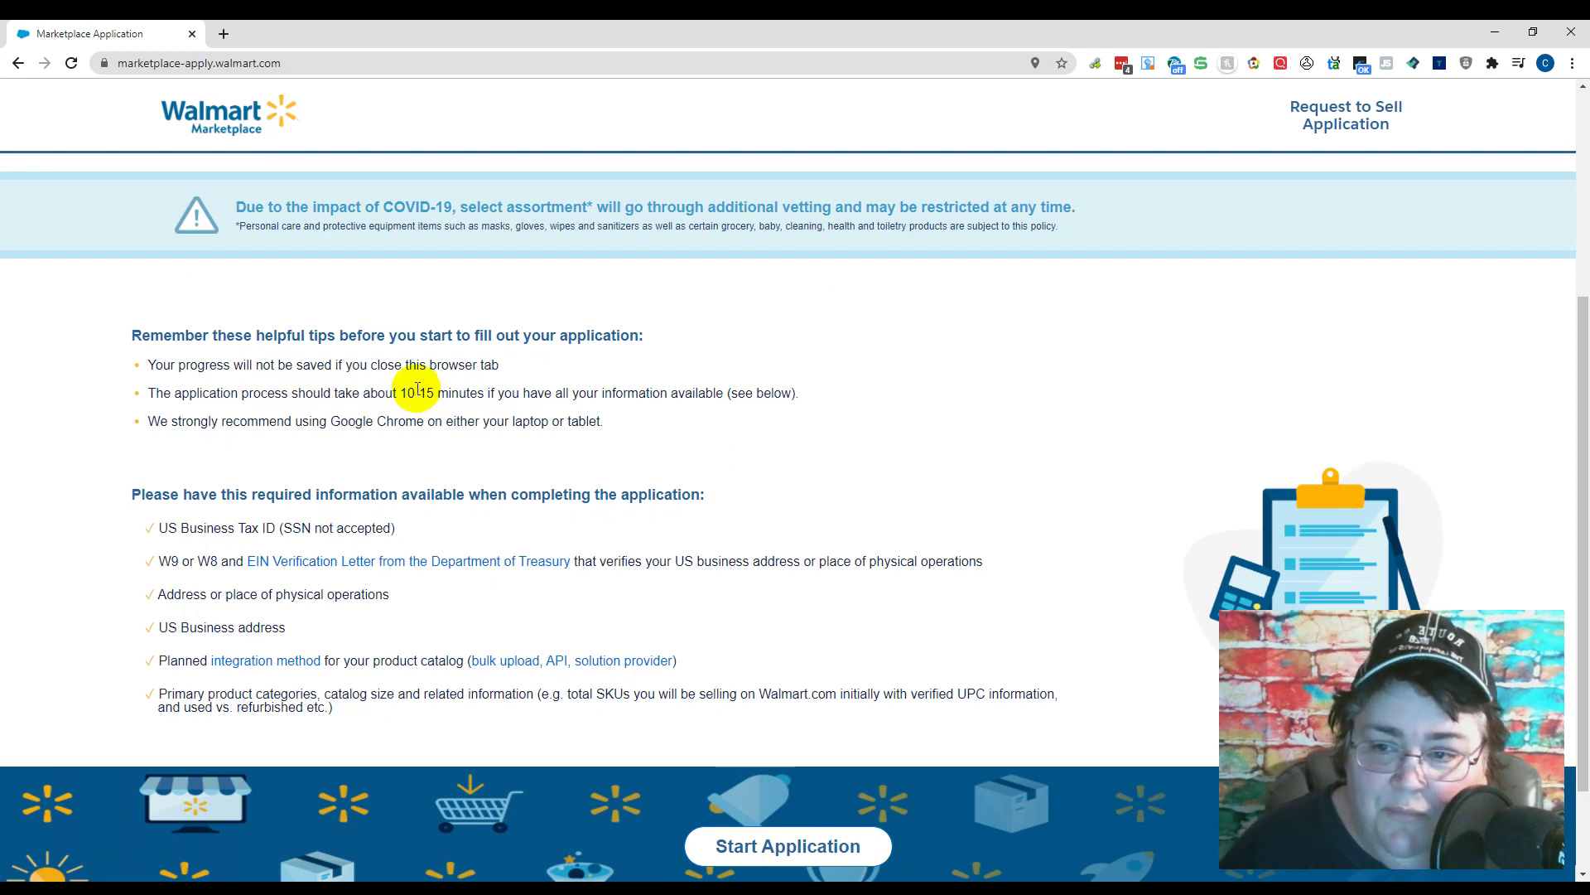
scroll(441, 366, down, 2)
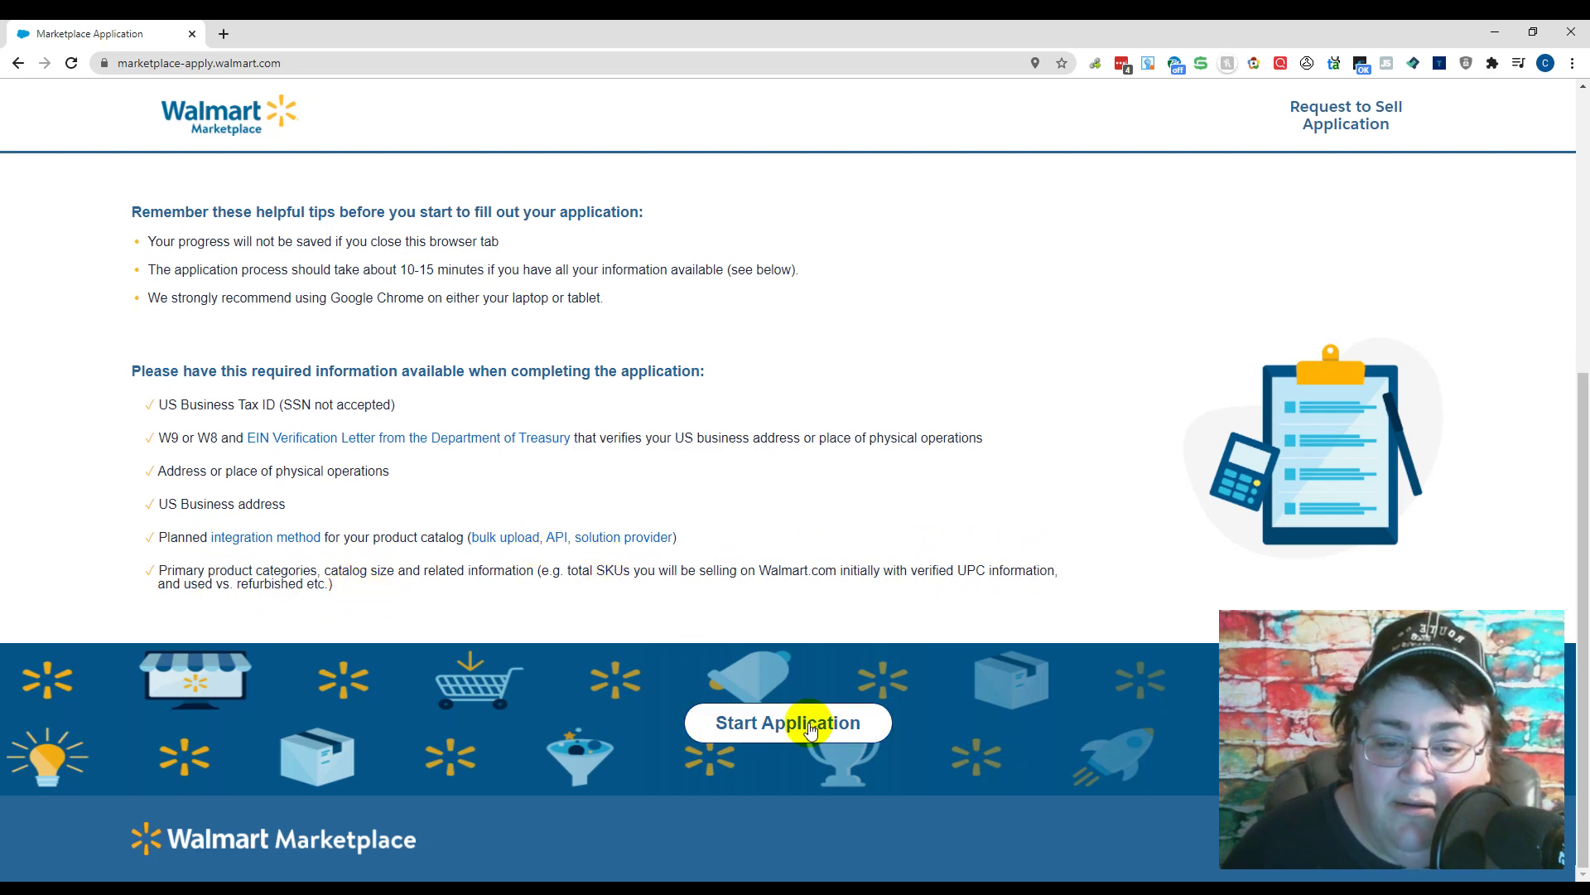
click(802, 727)
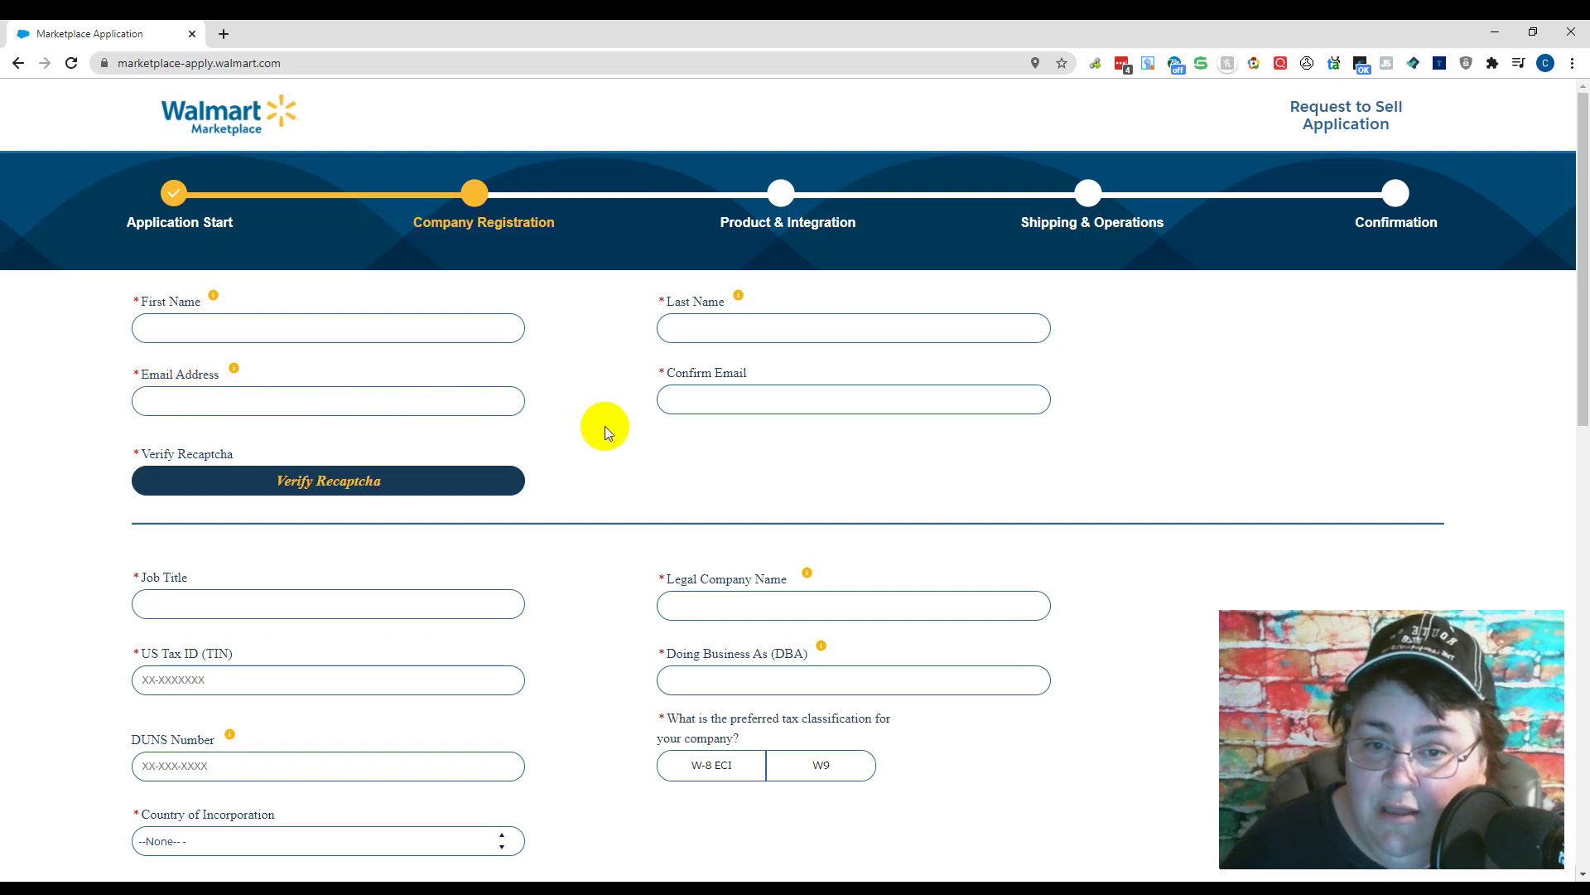
Review the Company Registration form's contact, company, tax classification and document upload fields
scroll(593, 428, down, 3)
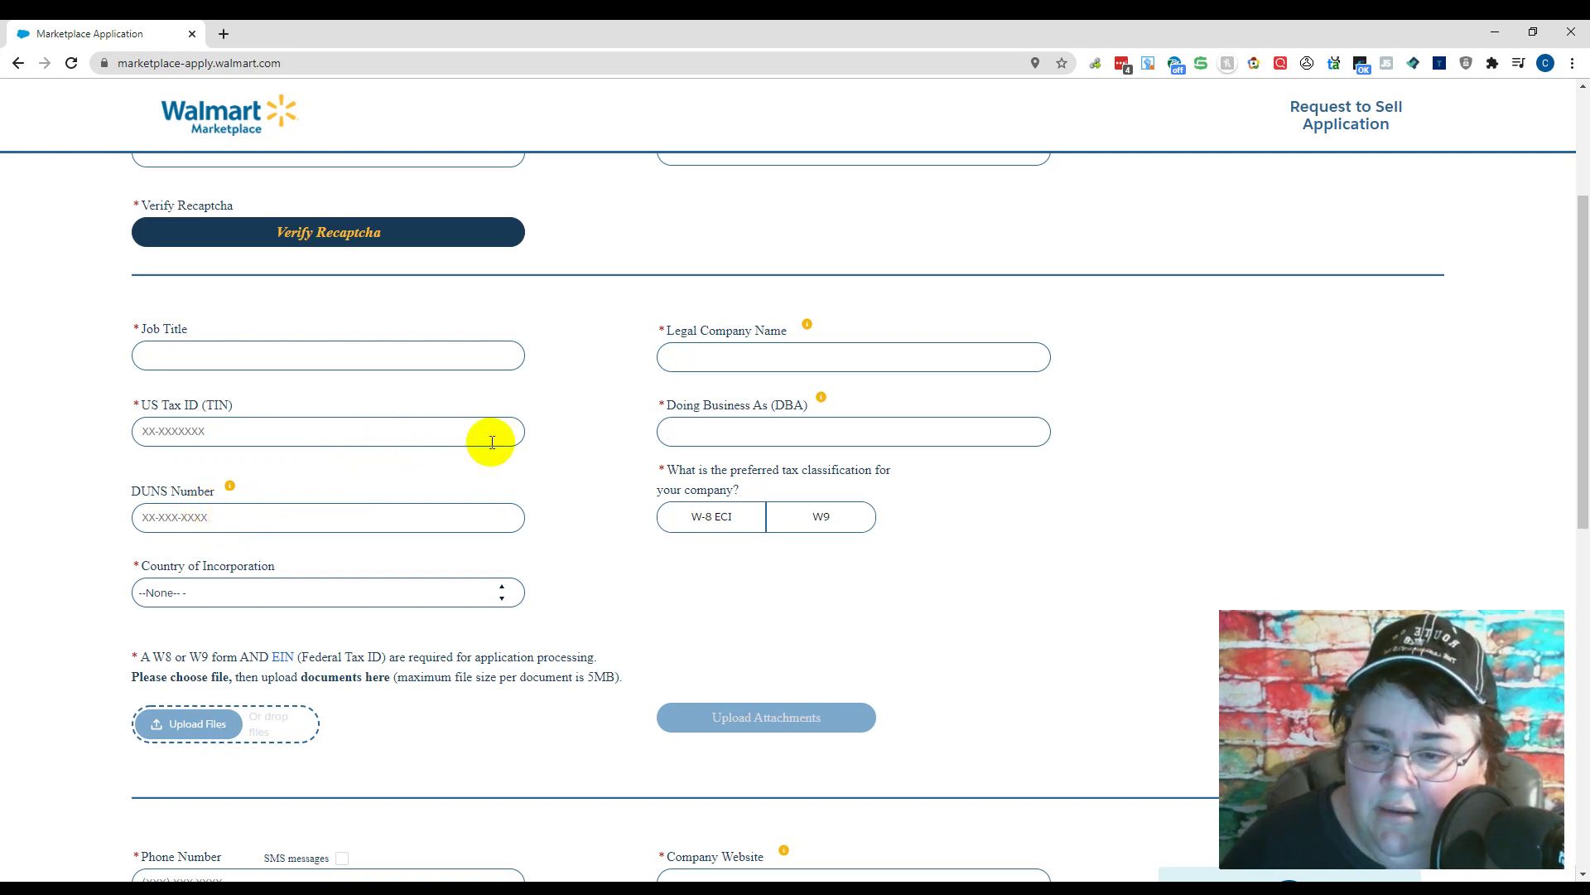
scroll(531, 445, down, 1)
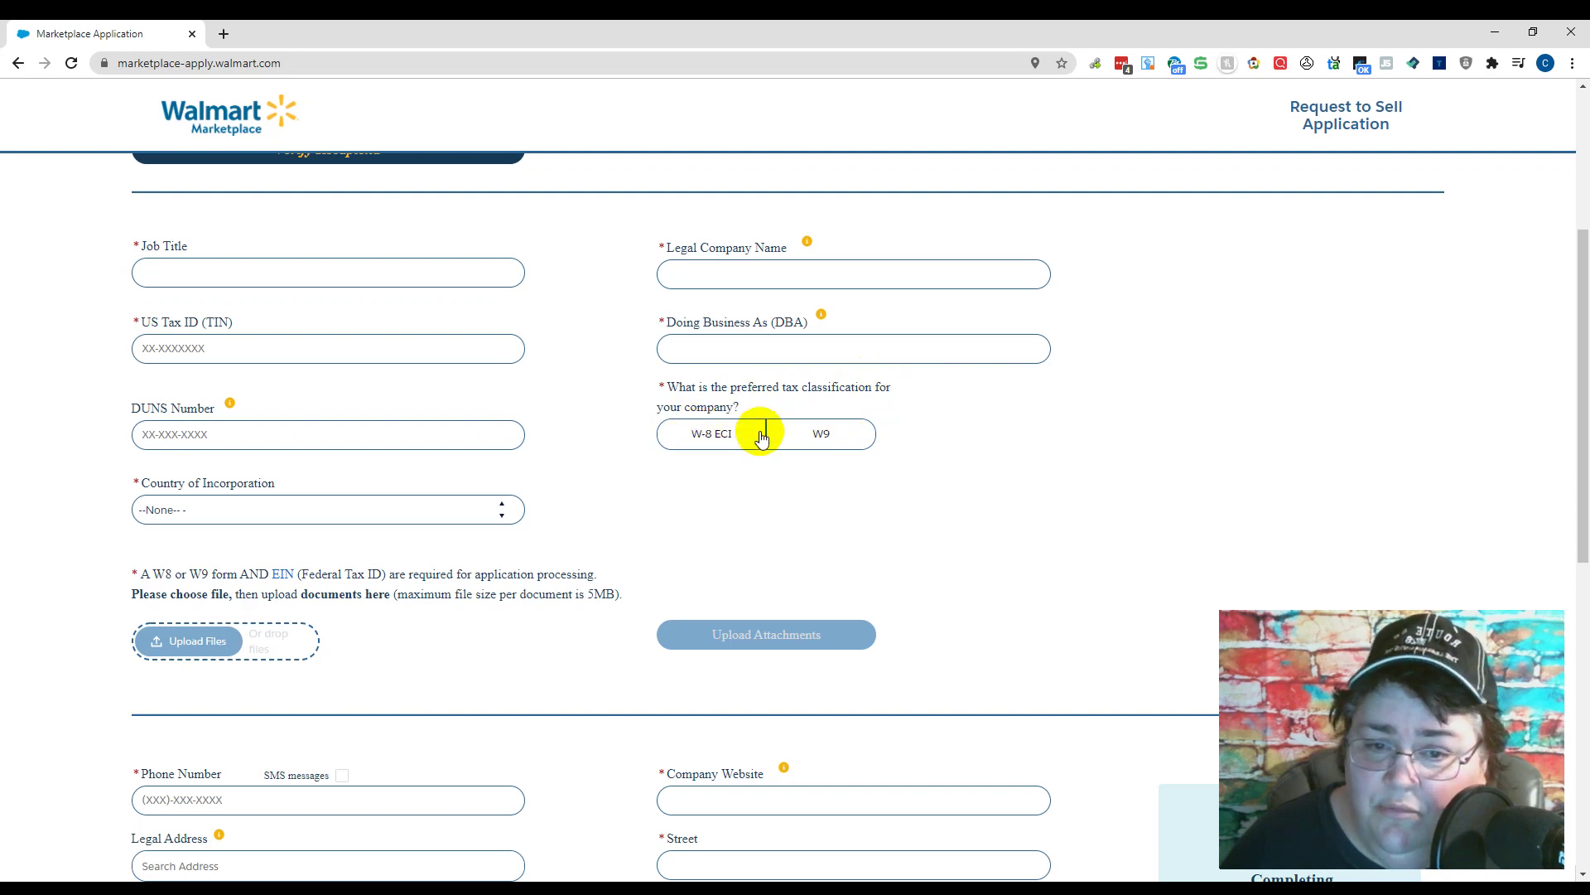
scroll(602, 447, down, 1)
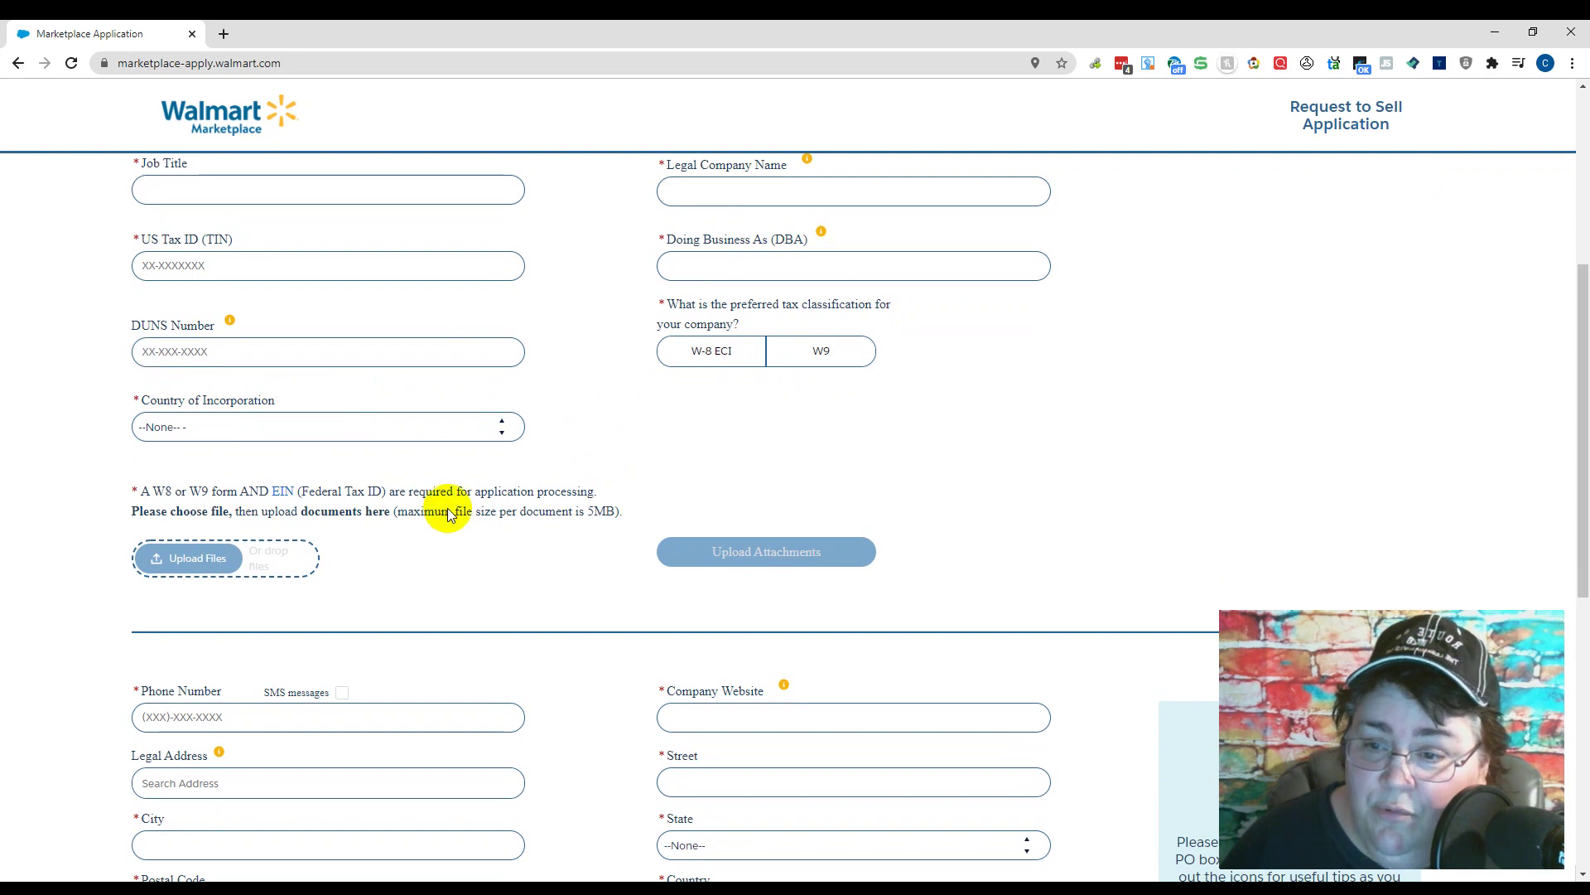
scroll(447, 407, down, 1)
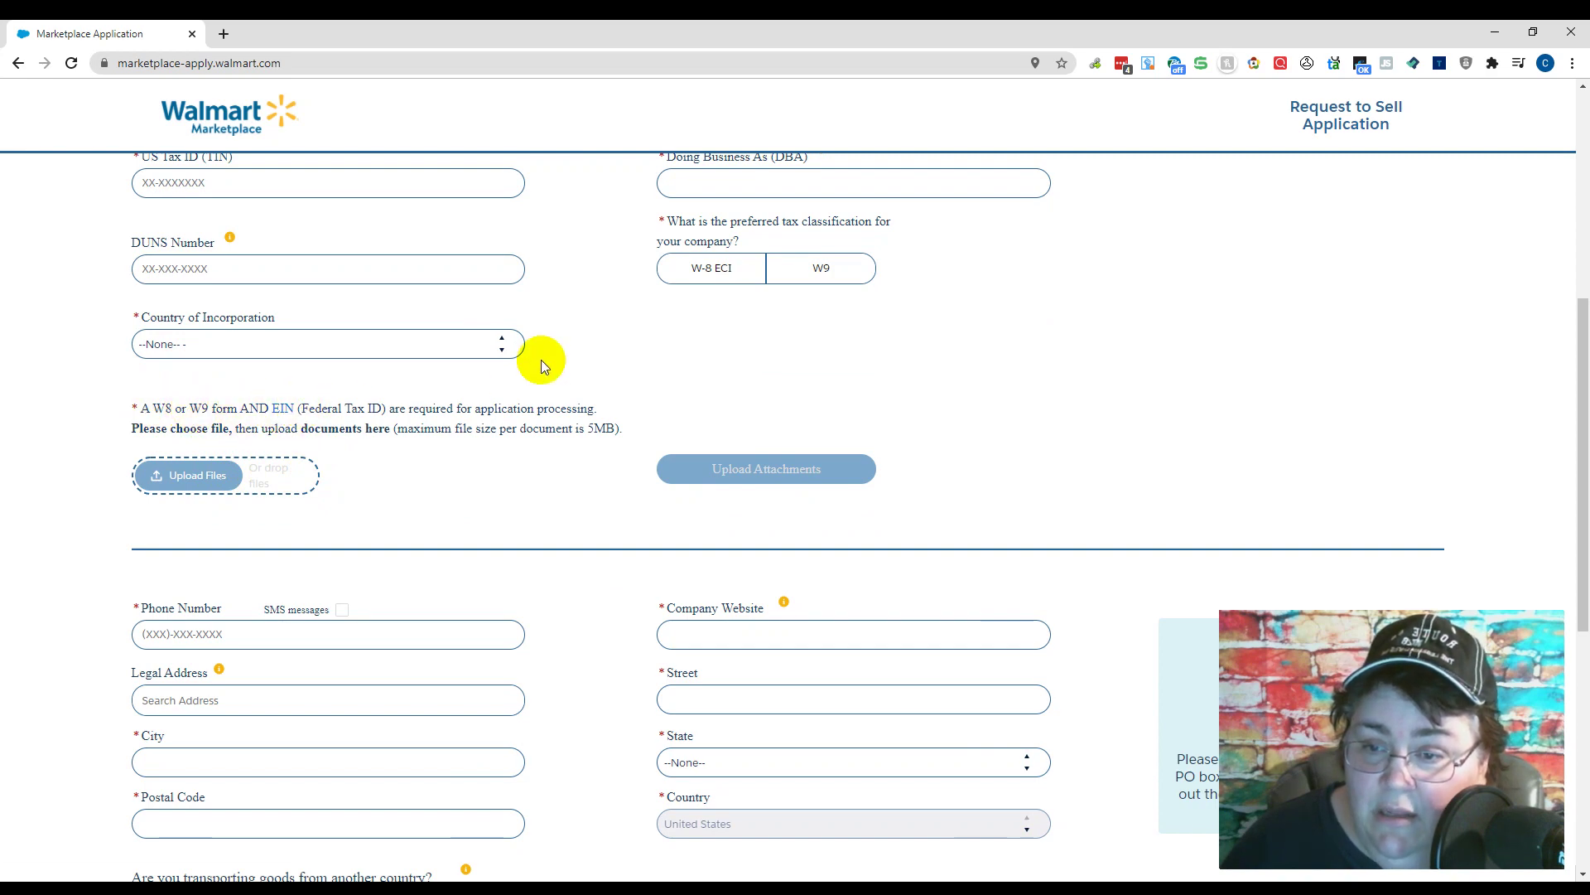
scroll(541, 360, up, 6)
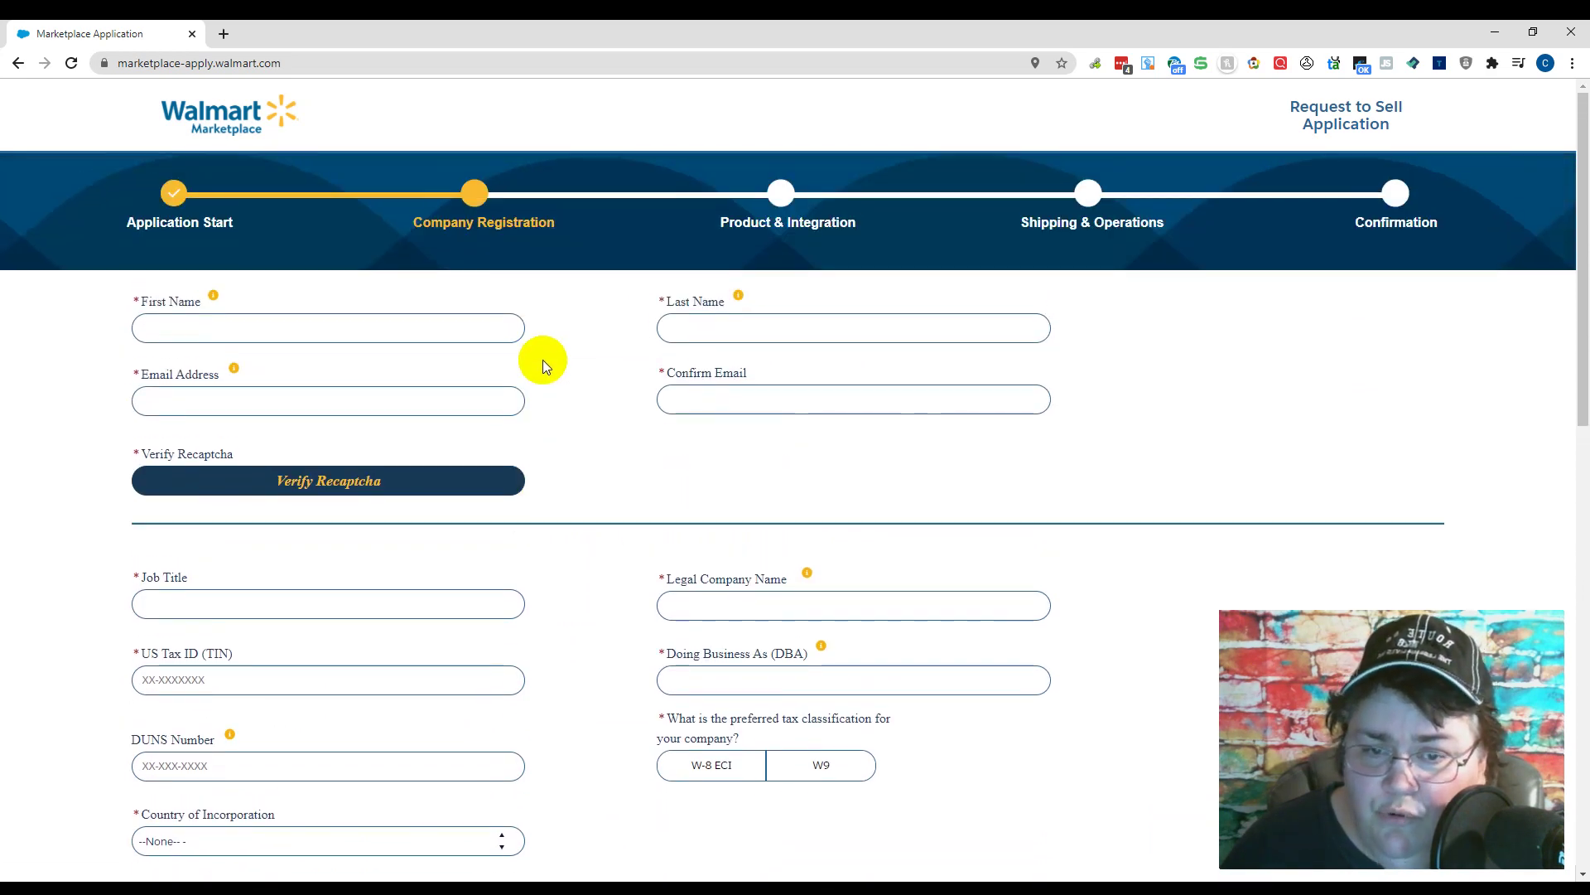
scroll(544, 360, down, 5)
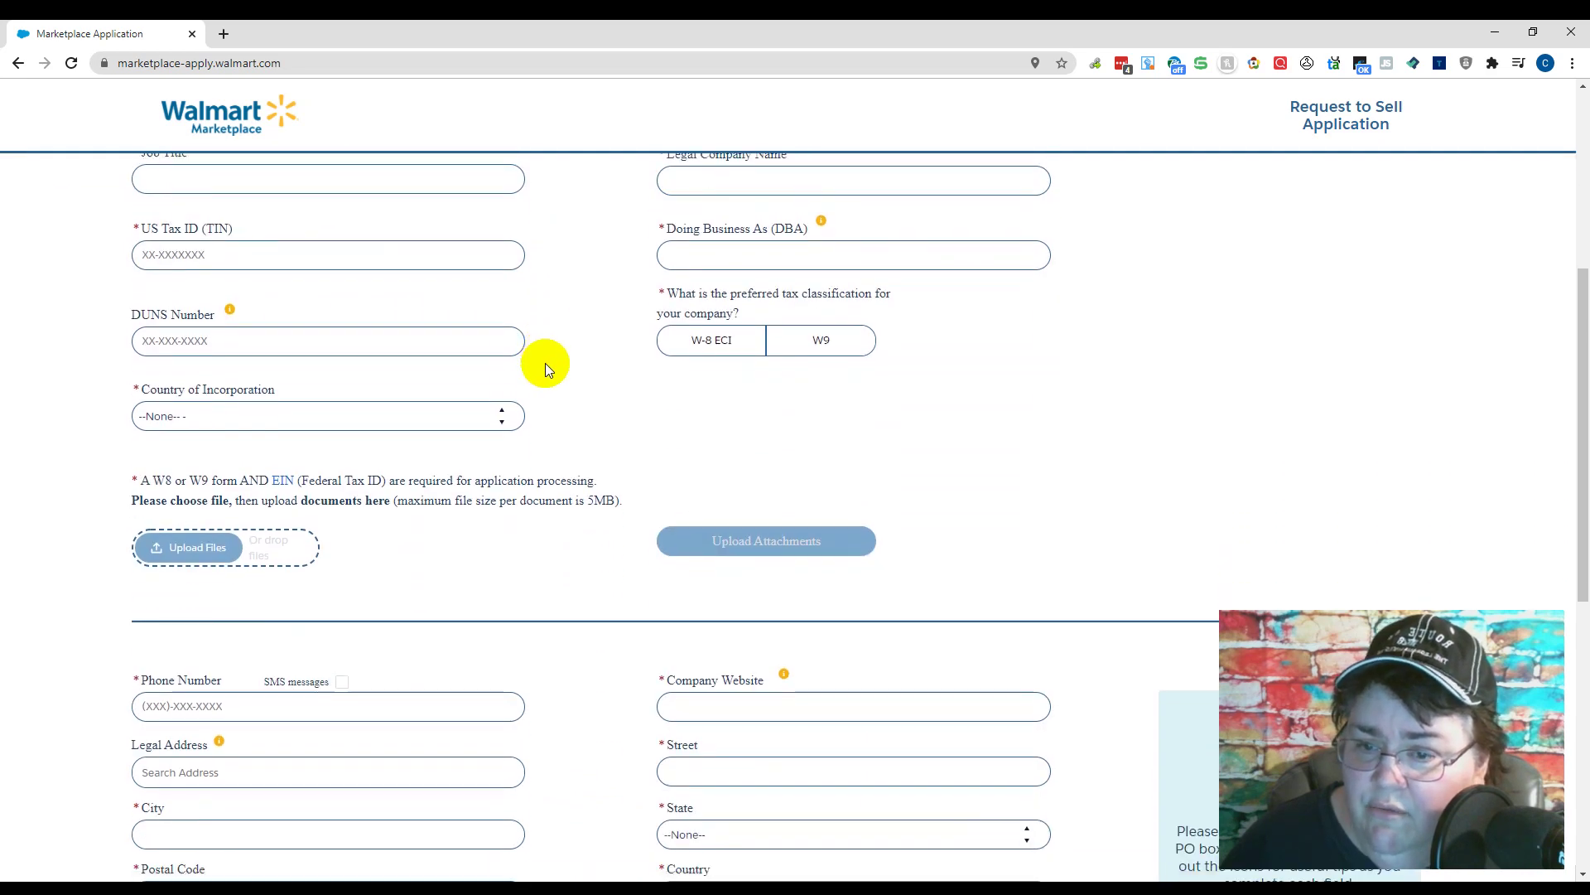
scroll(546, 368, down, 2)
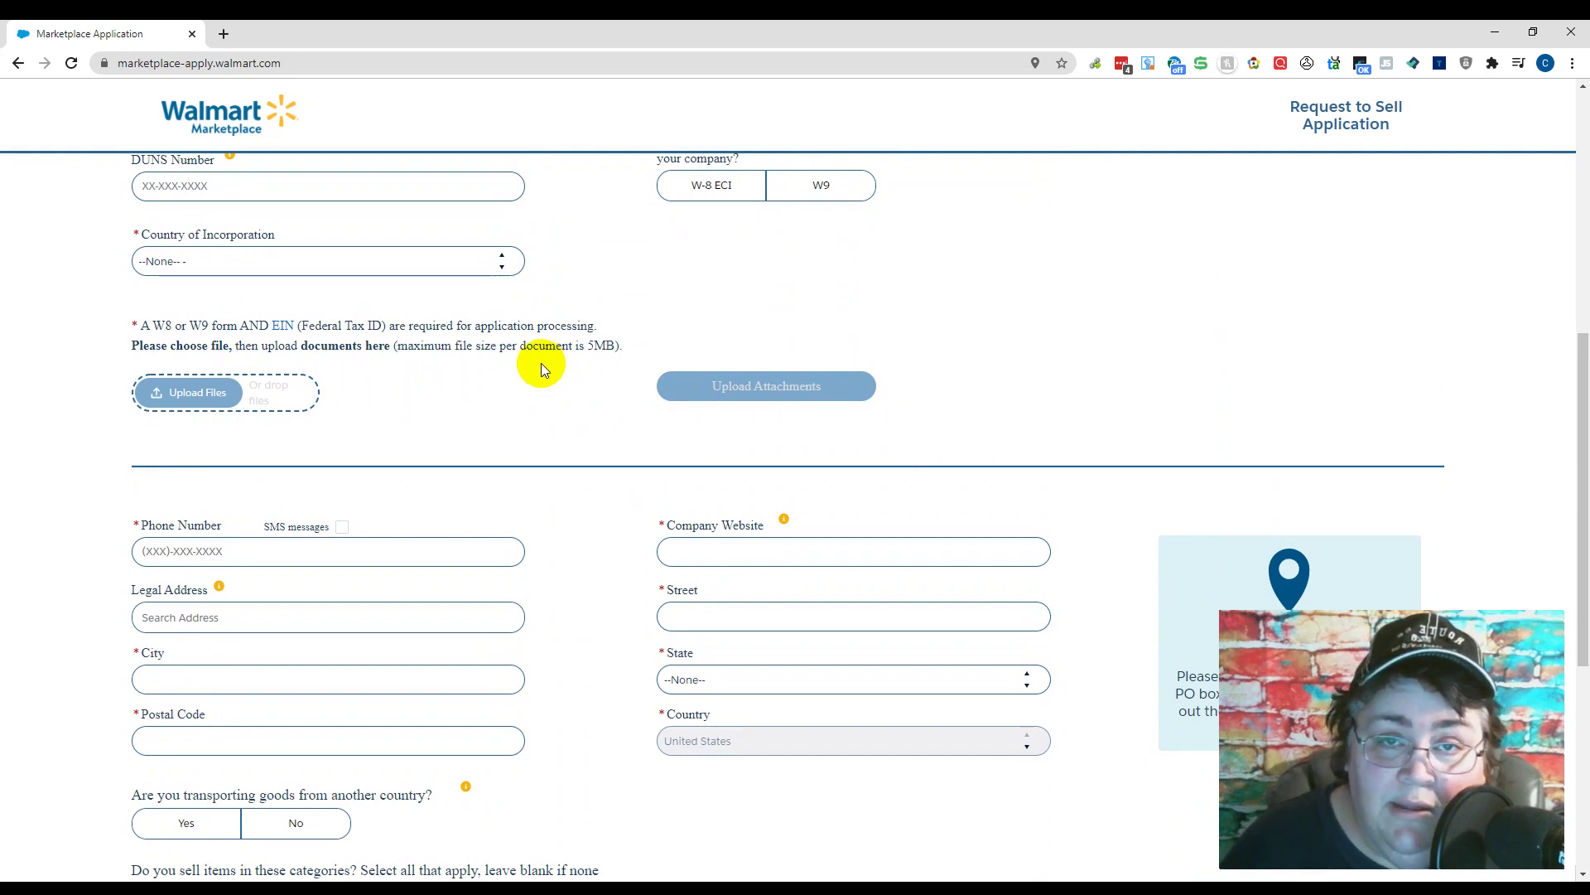
scroll(336, 324, up, 2)
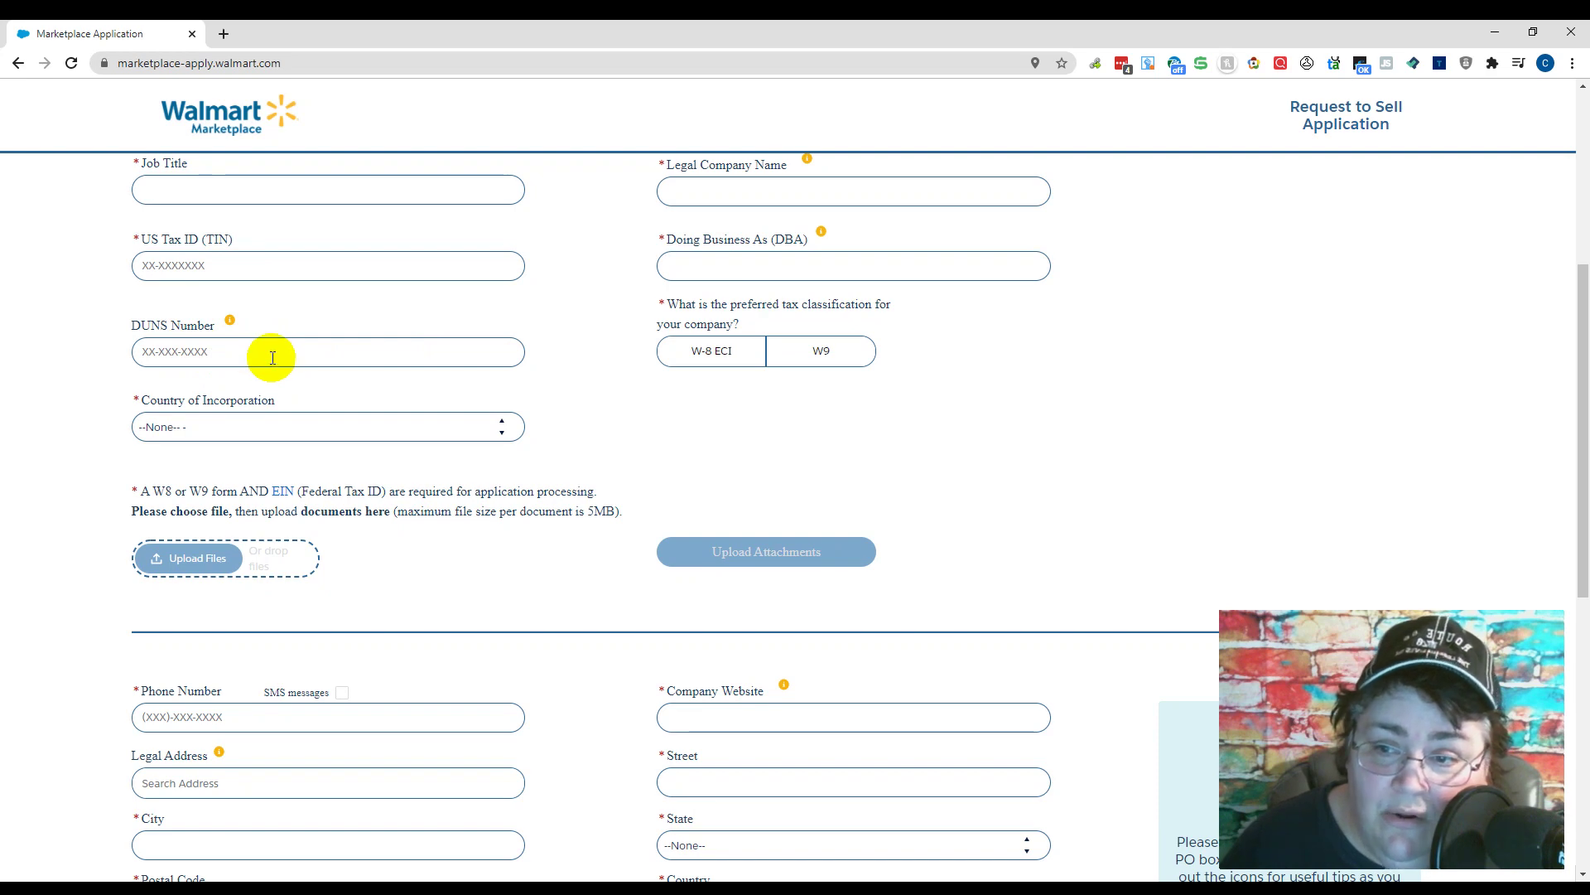
Review the Company Registration form's phone, website and address fields, the question on transporting goods, and the product category choices
scroll(514, 388, down, 2)
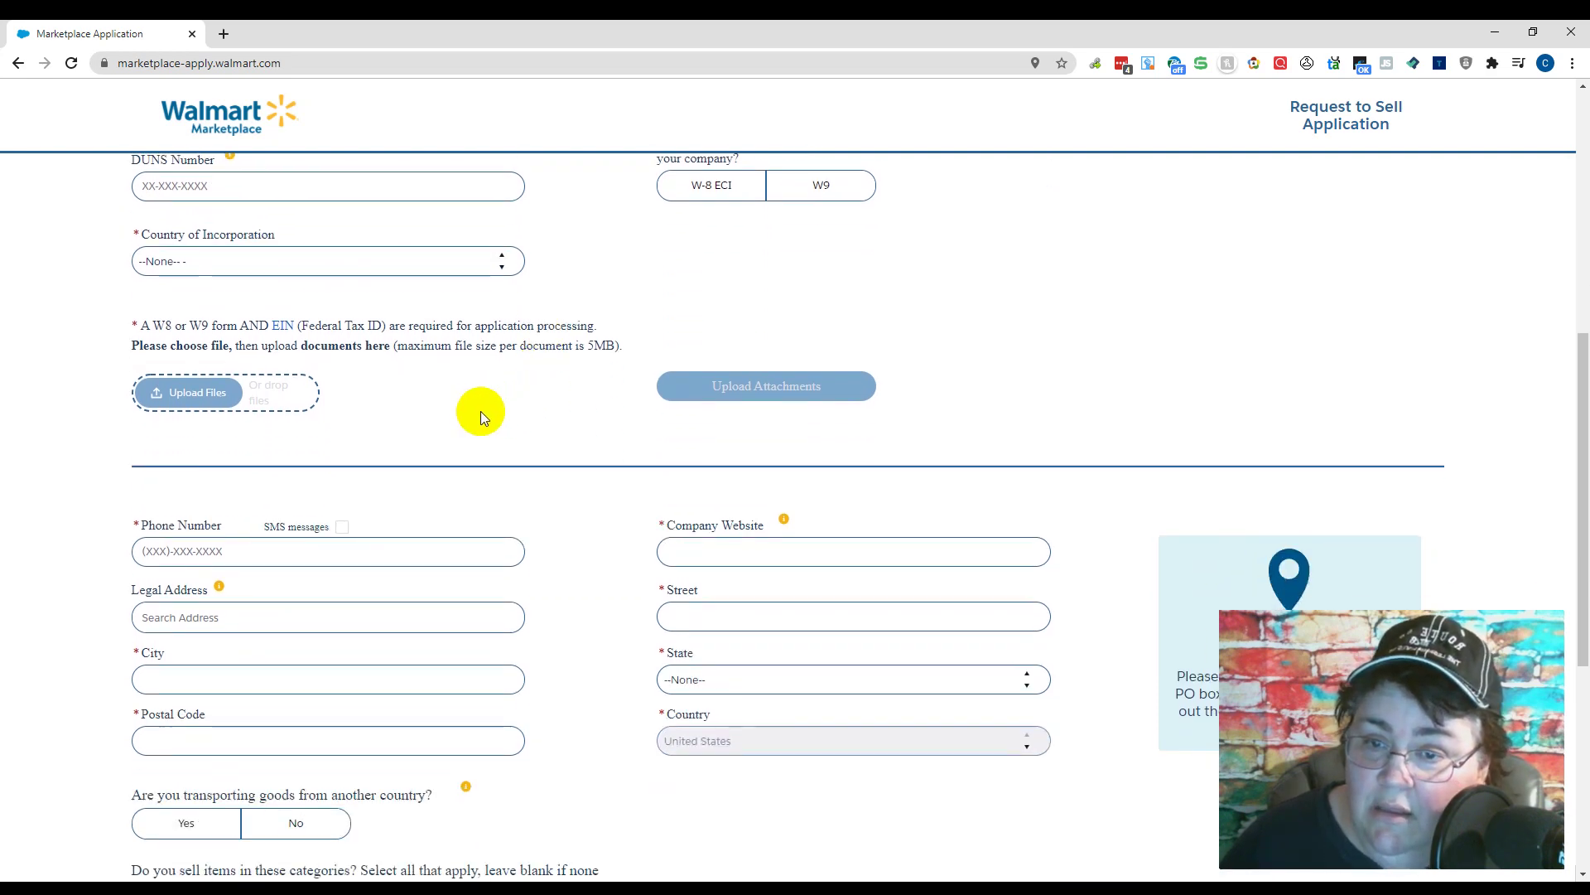
scroll(481, 412, down, 2)
scroll(536, 397, down, 1)
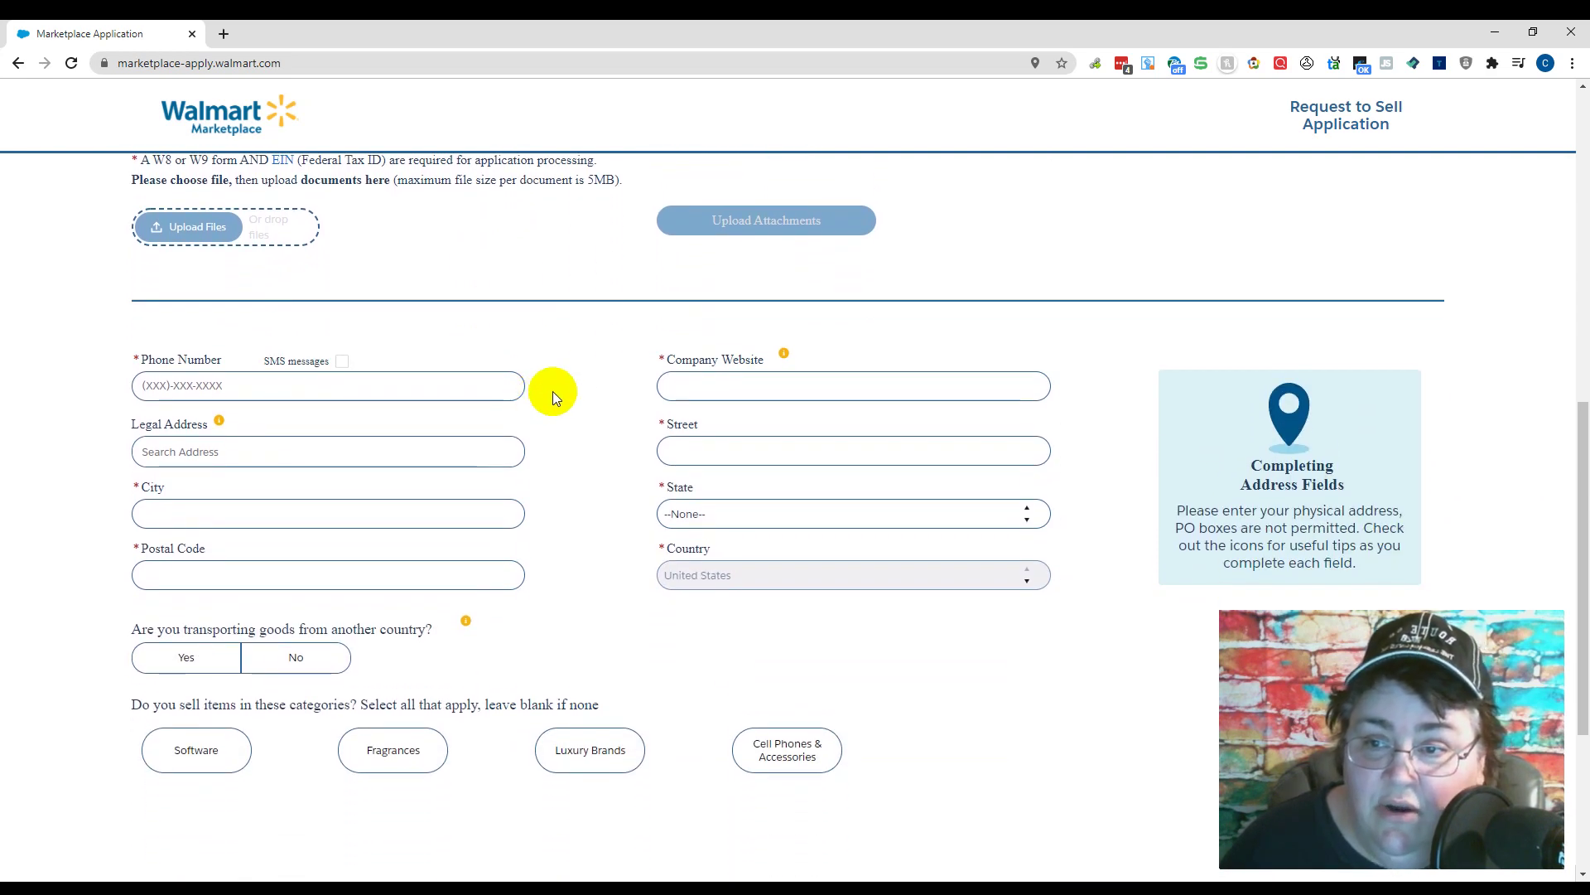
scroll(605, 385, down, 1)
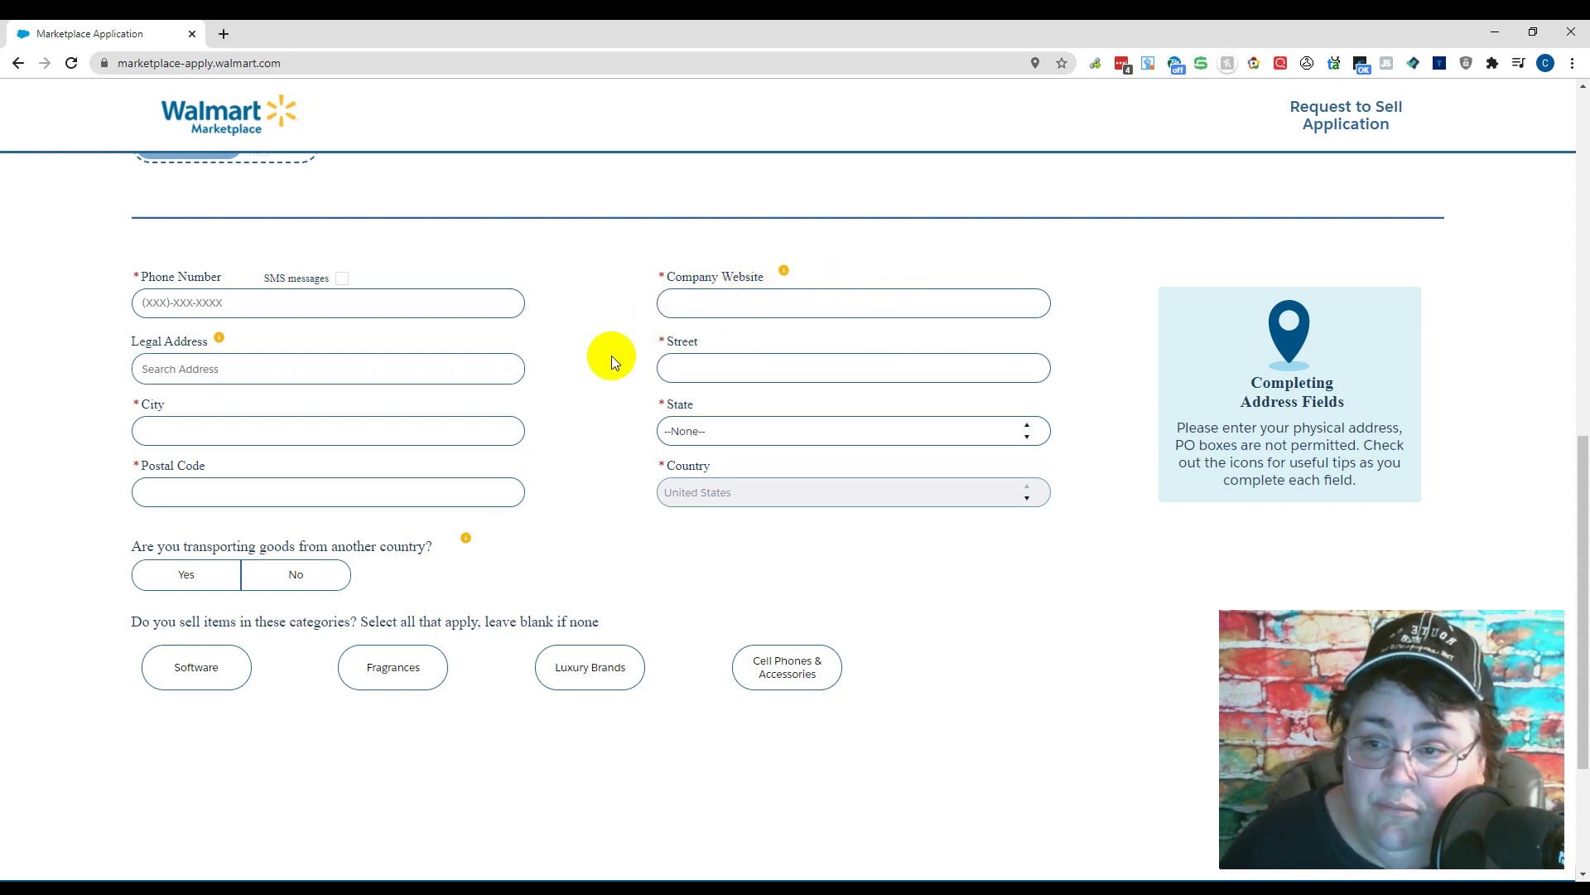
scroll(612, 362, down, 1)
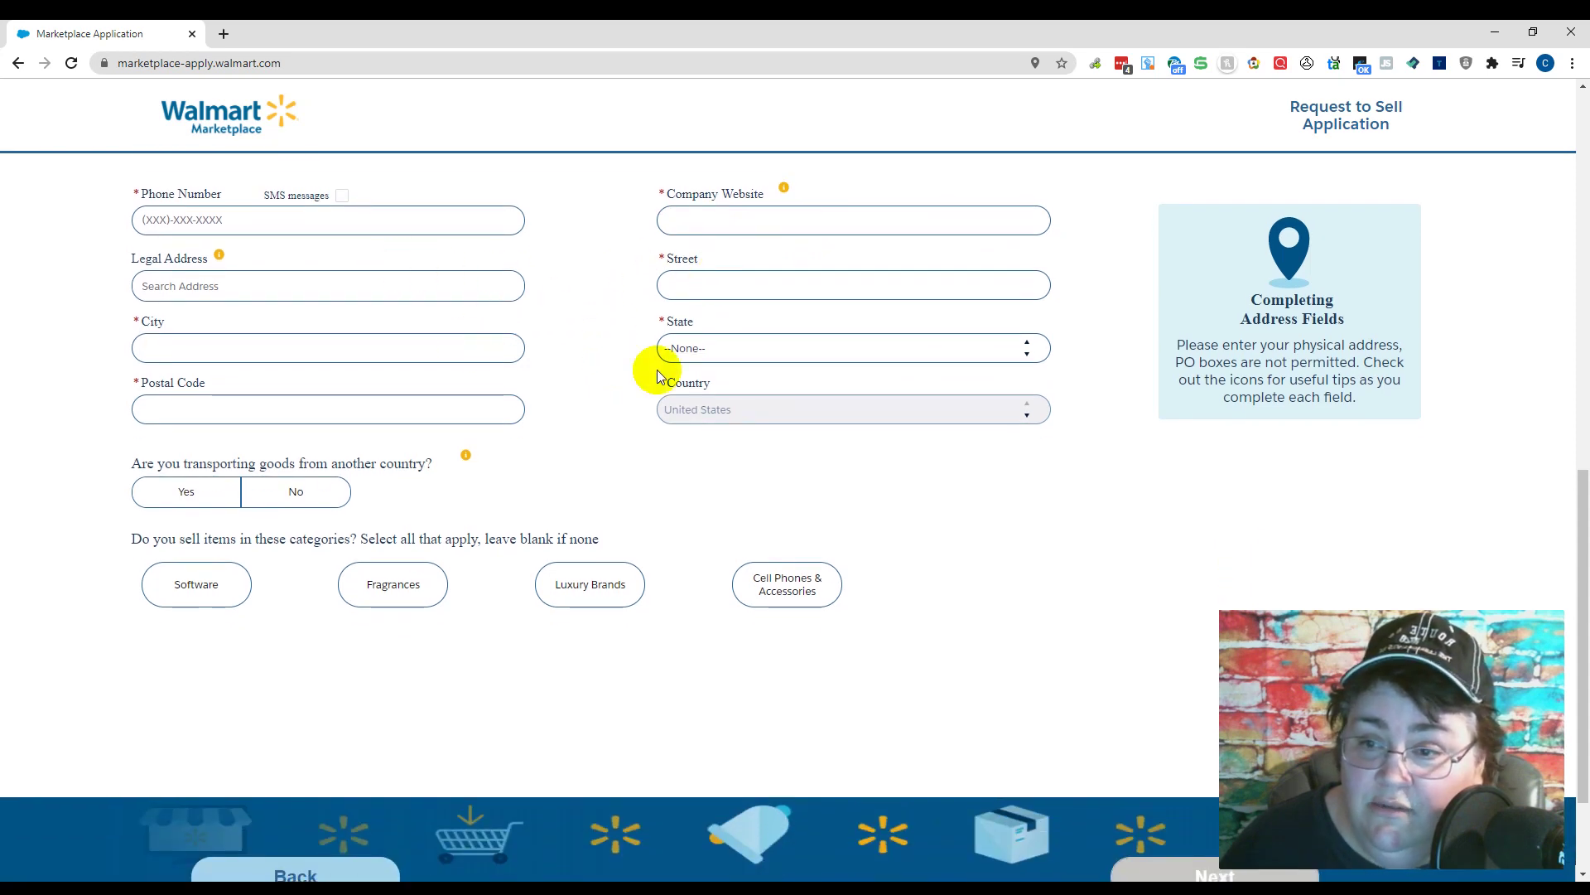
scroll(497, 397, down, 1)
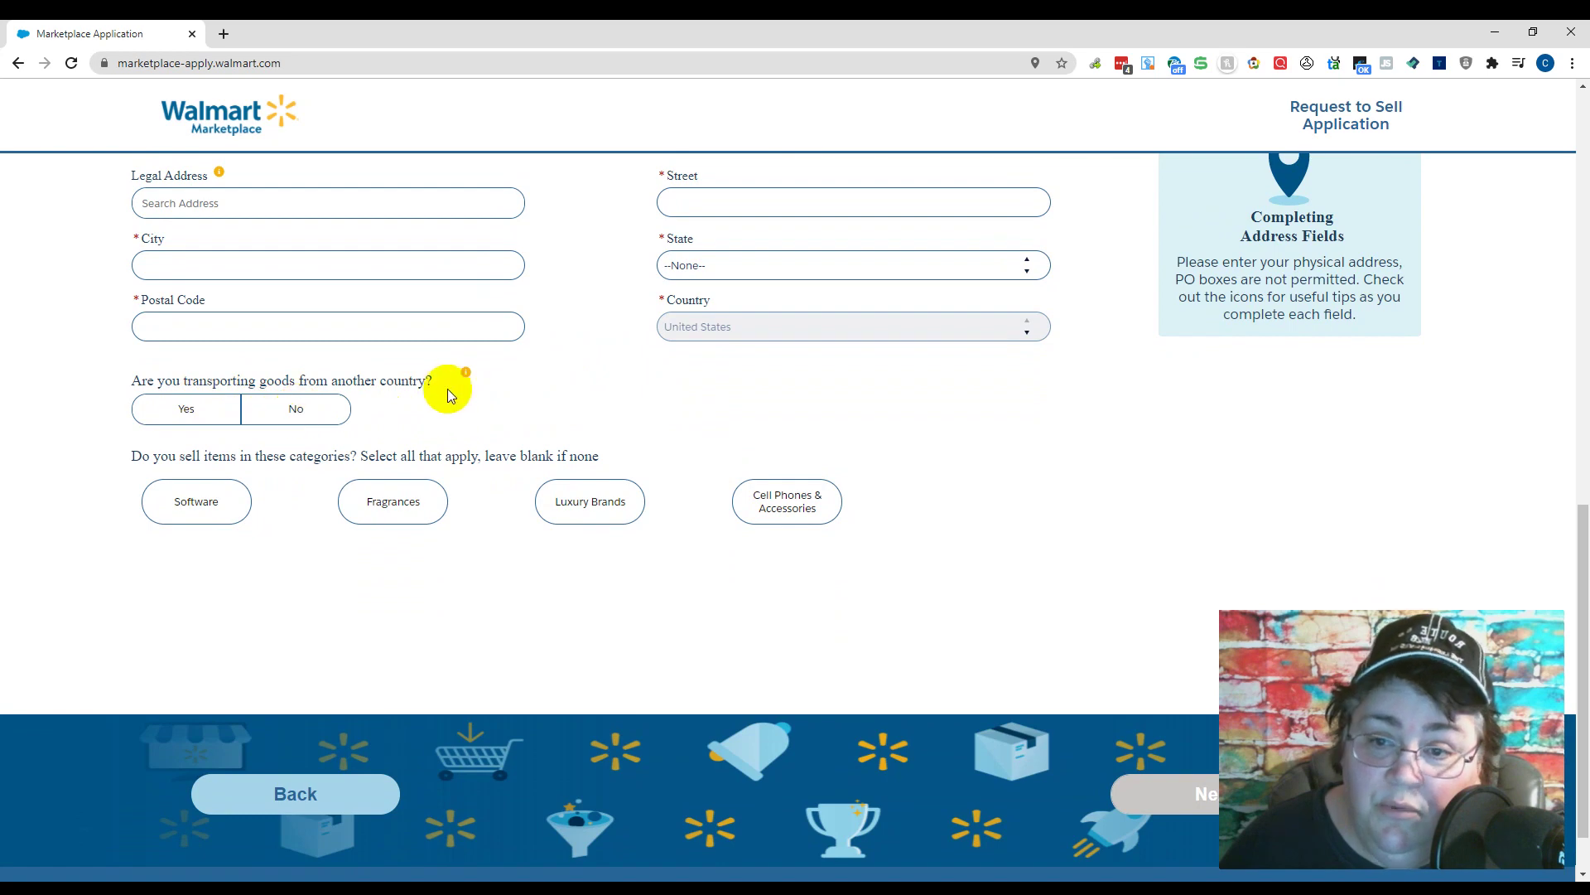
mouse_move(469, 374)
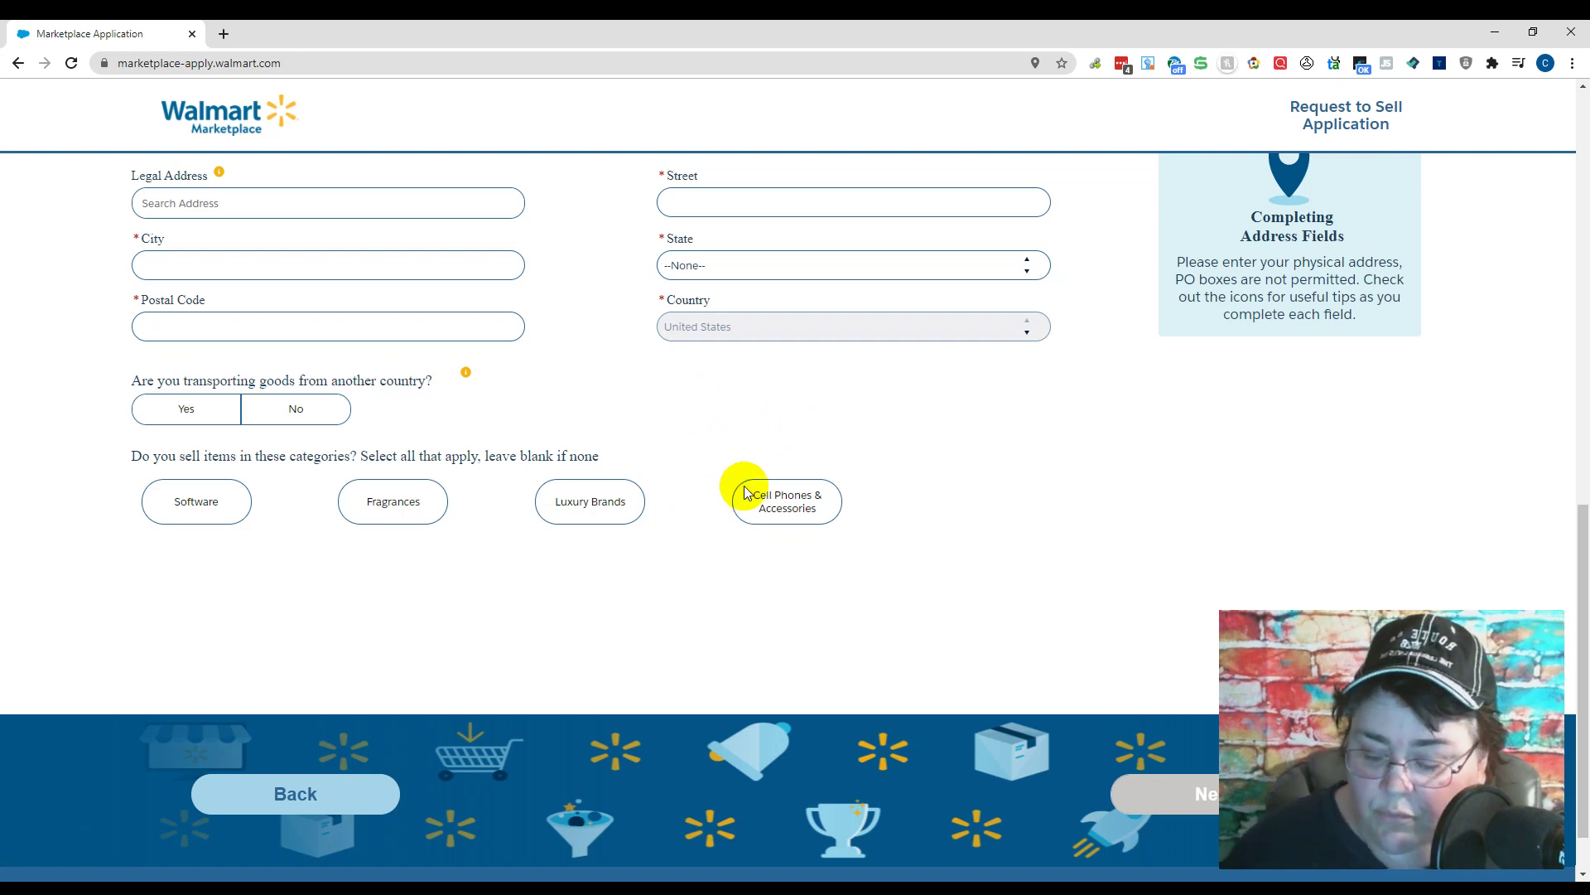
scroll(784, 497, up, 12)
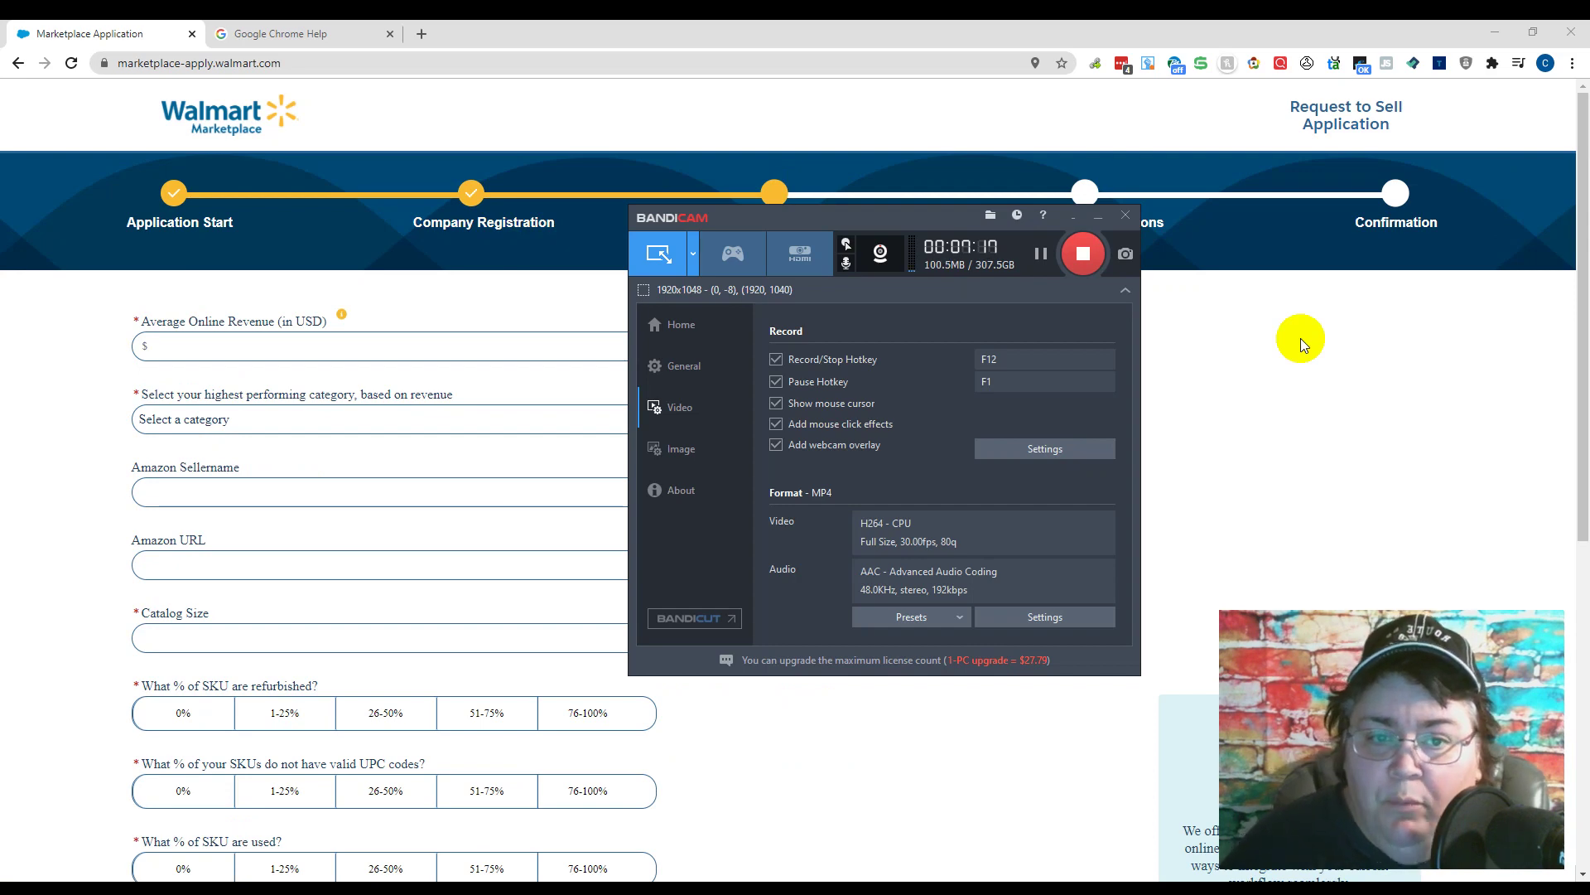
Check the hint for Average Online Revenue on the Product & Integration page and set the revenue to $985,000
click(42, 379)
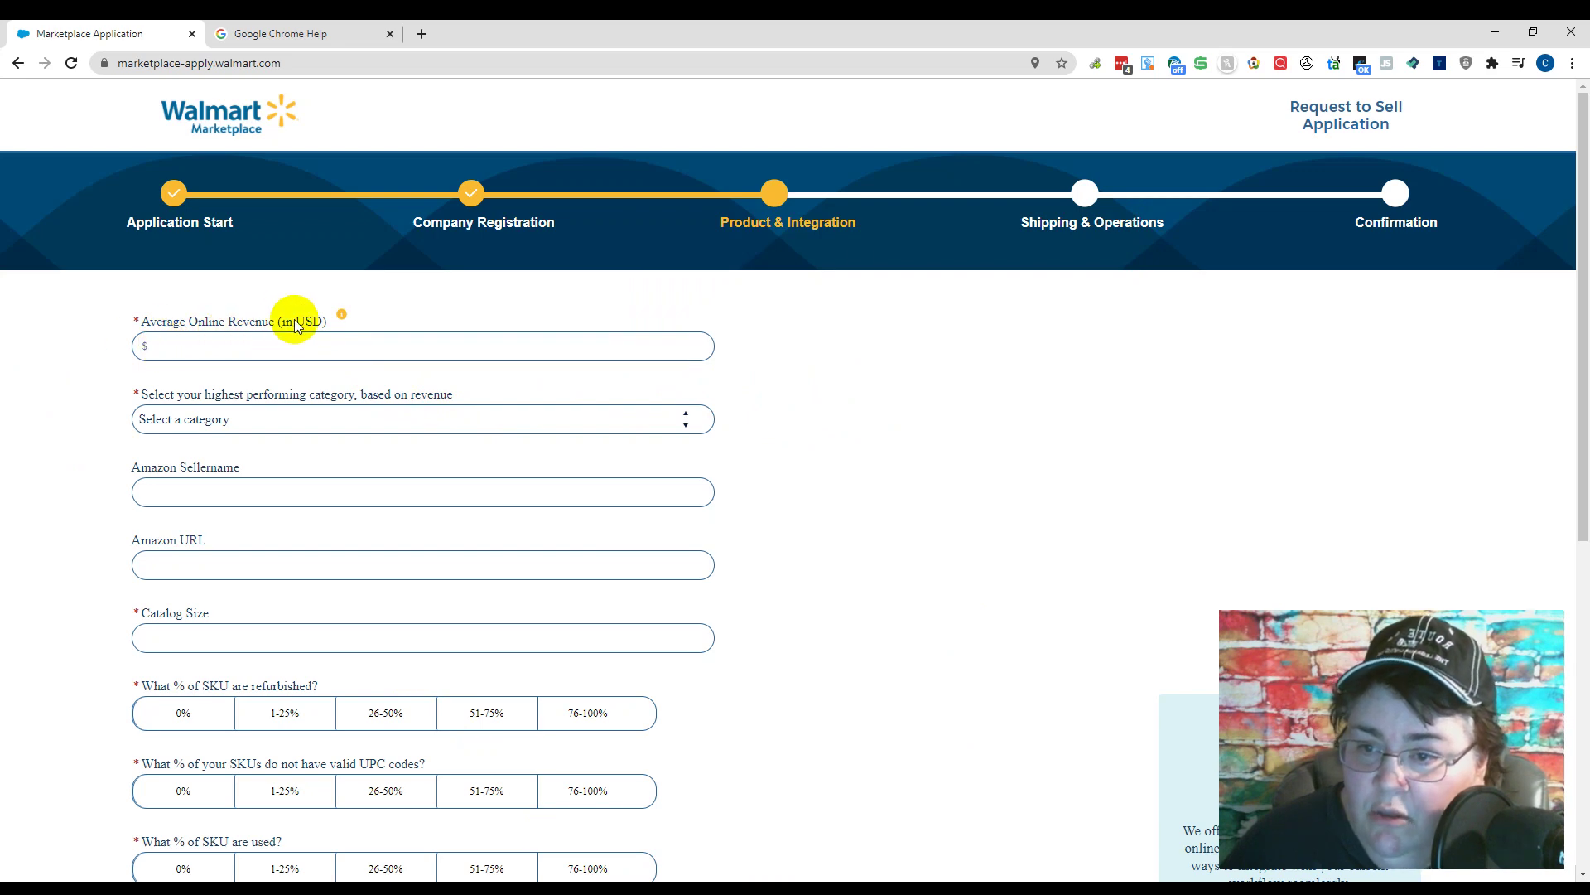
mouse_move(345, 319)
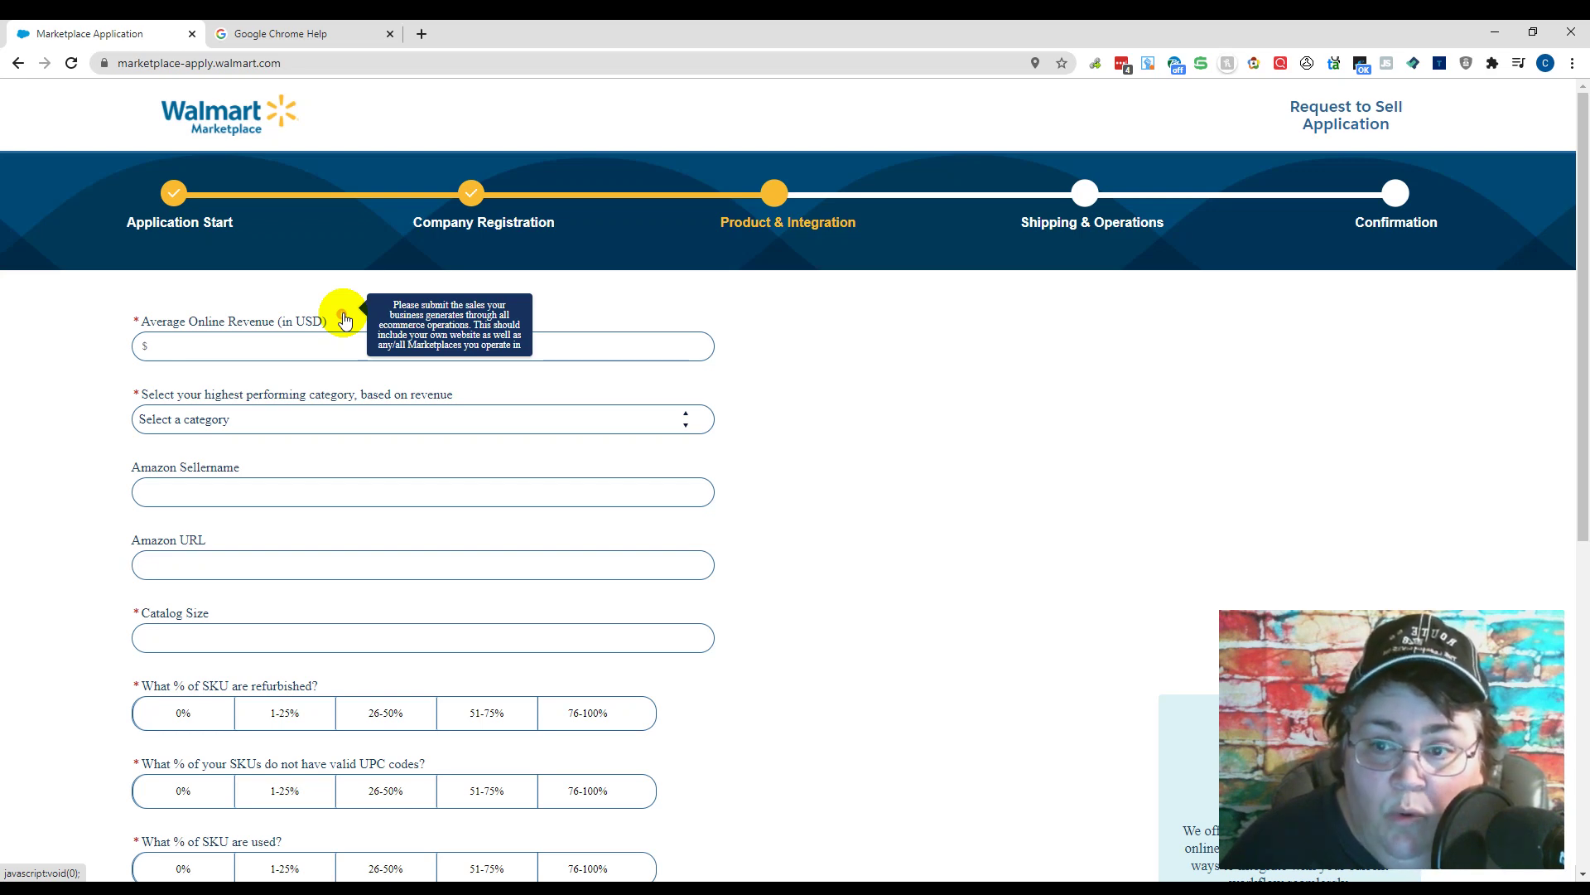
click(155, 346)
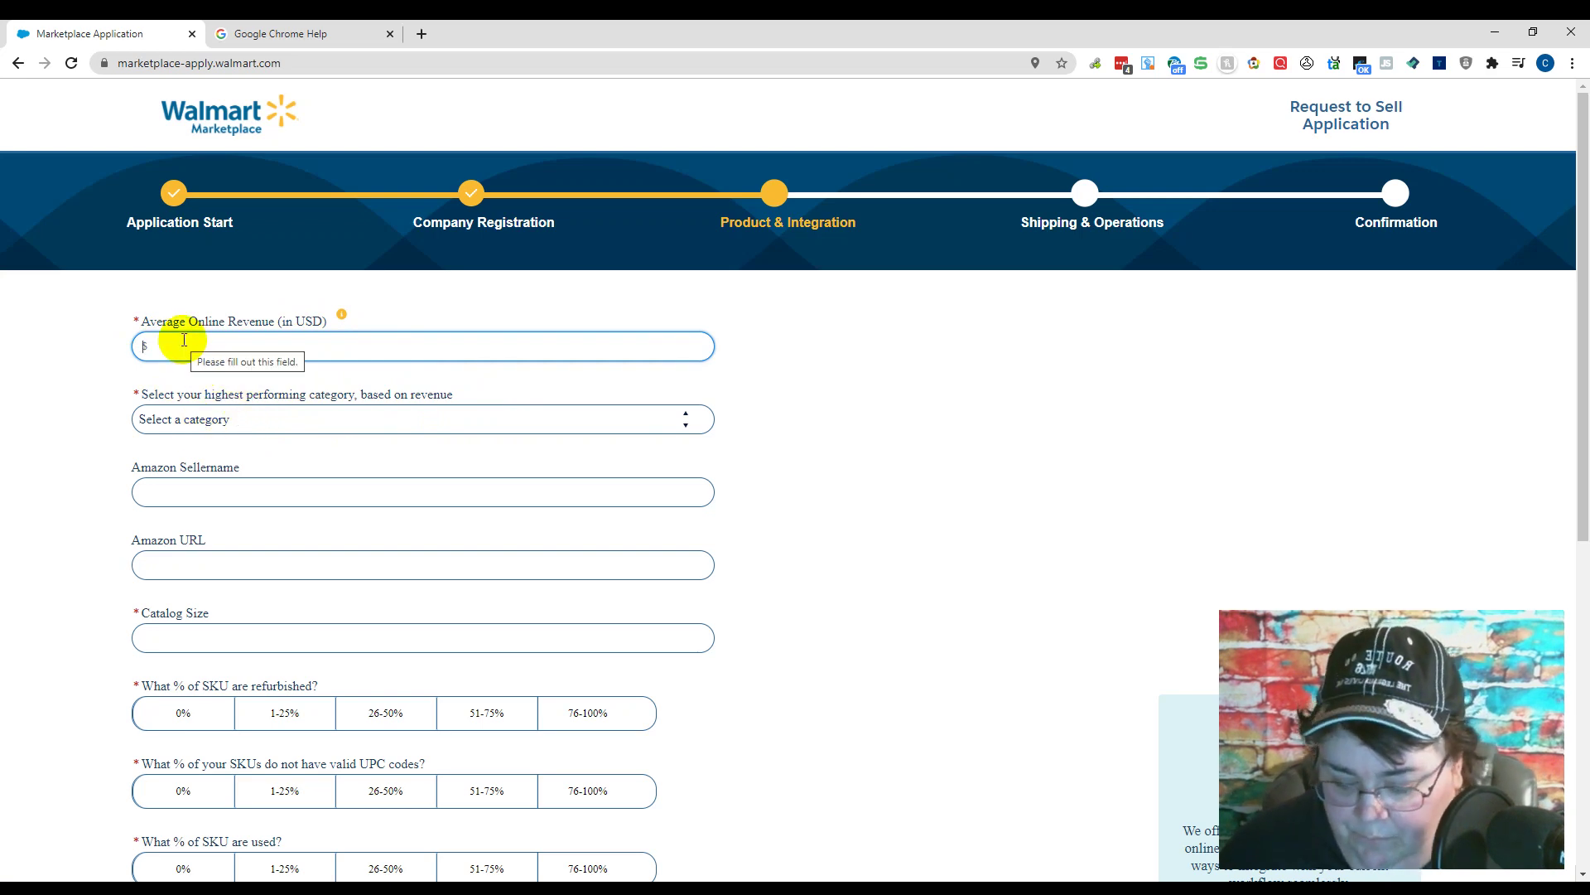
text(9)
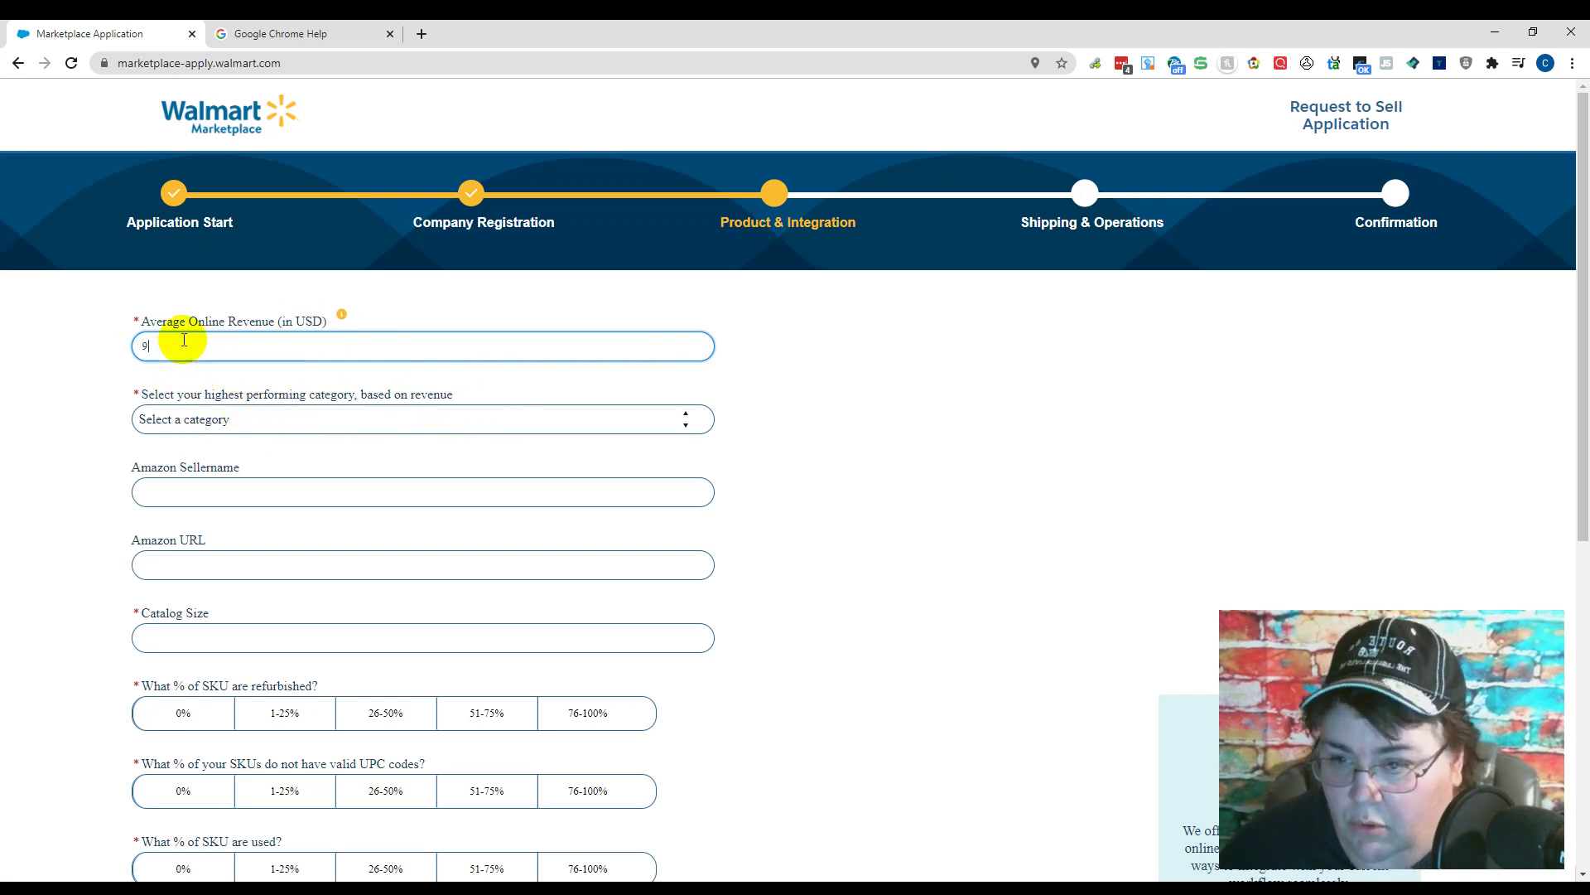
text(85)
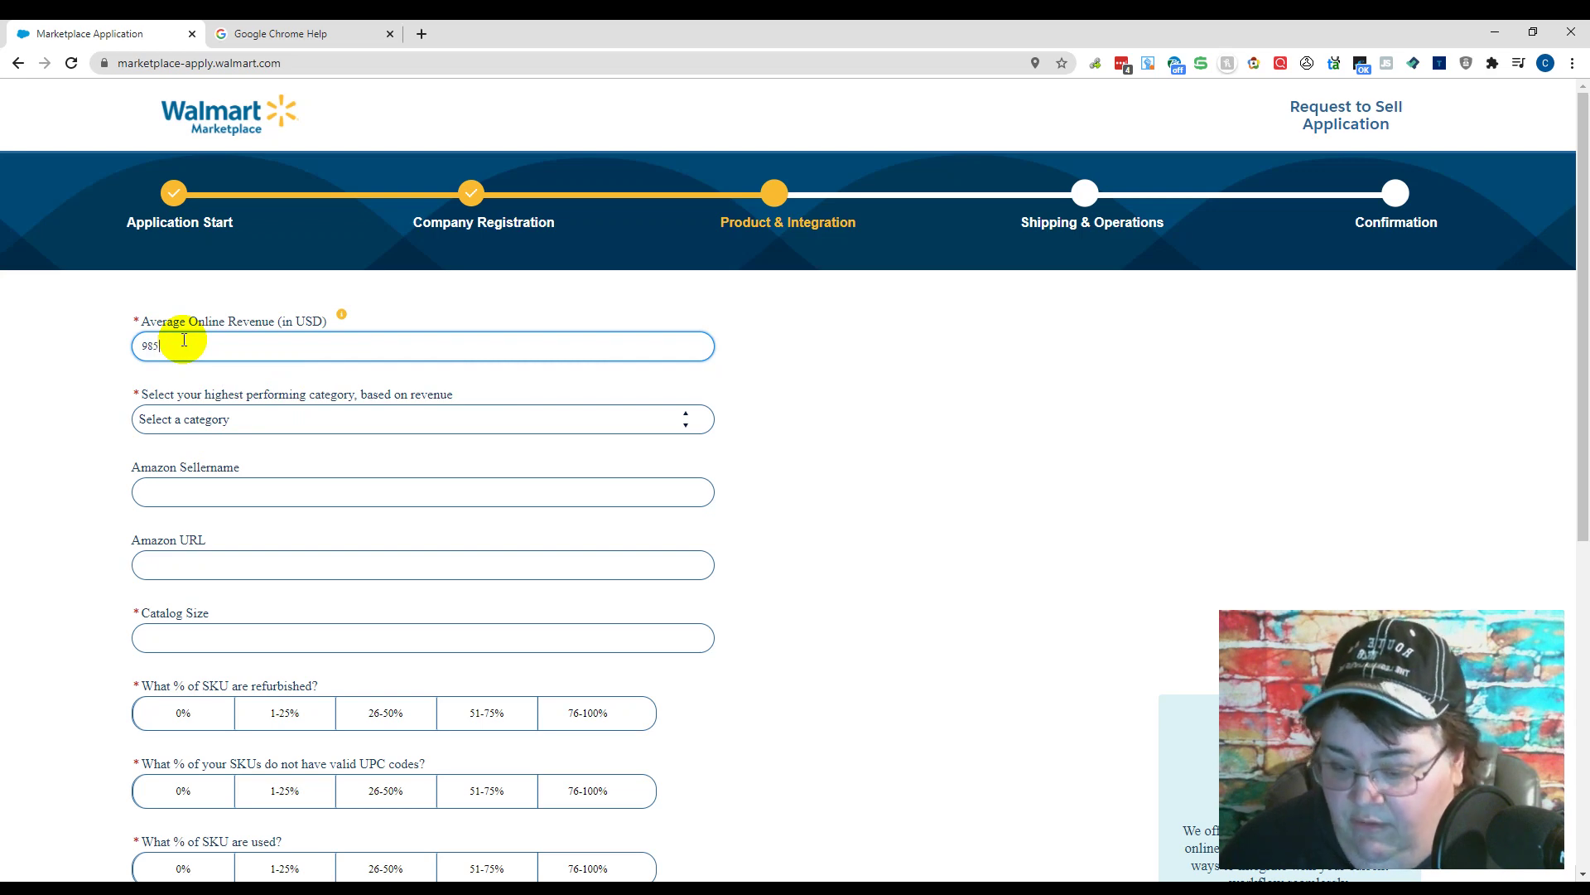
text(000)
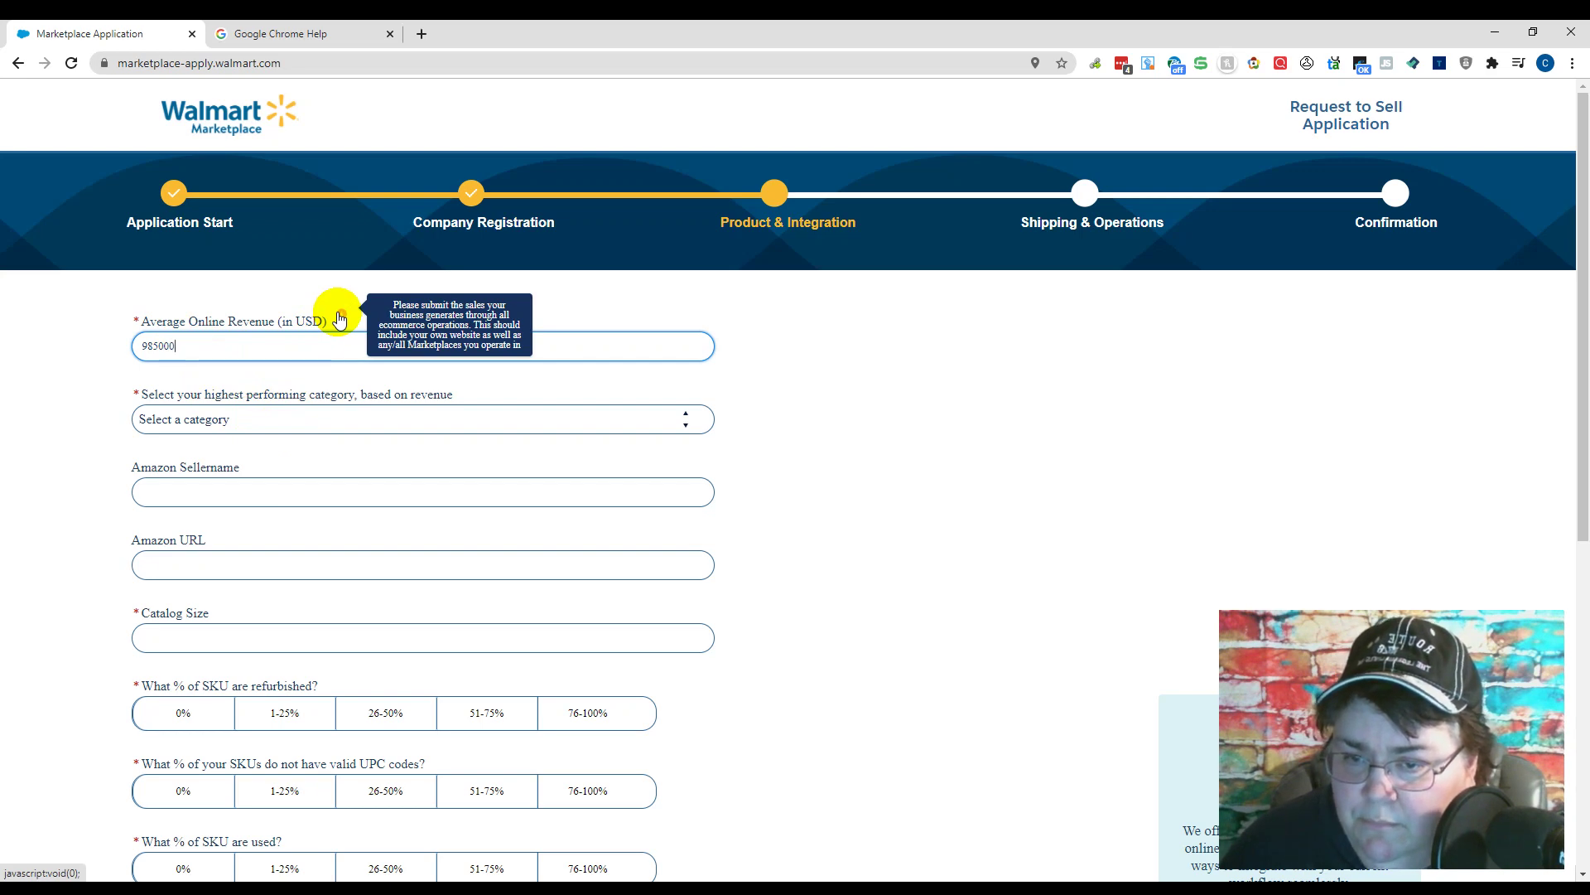
click(96, 446)
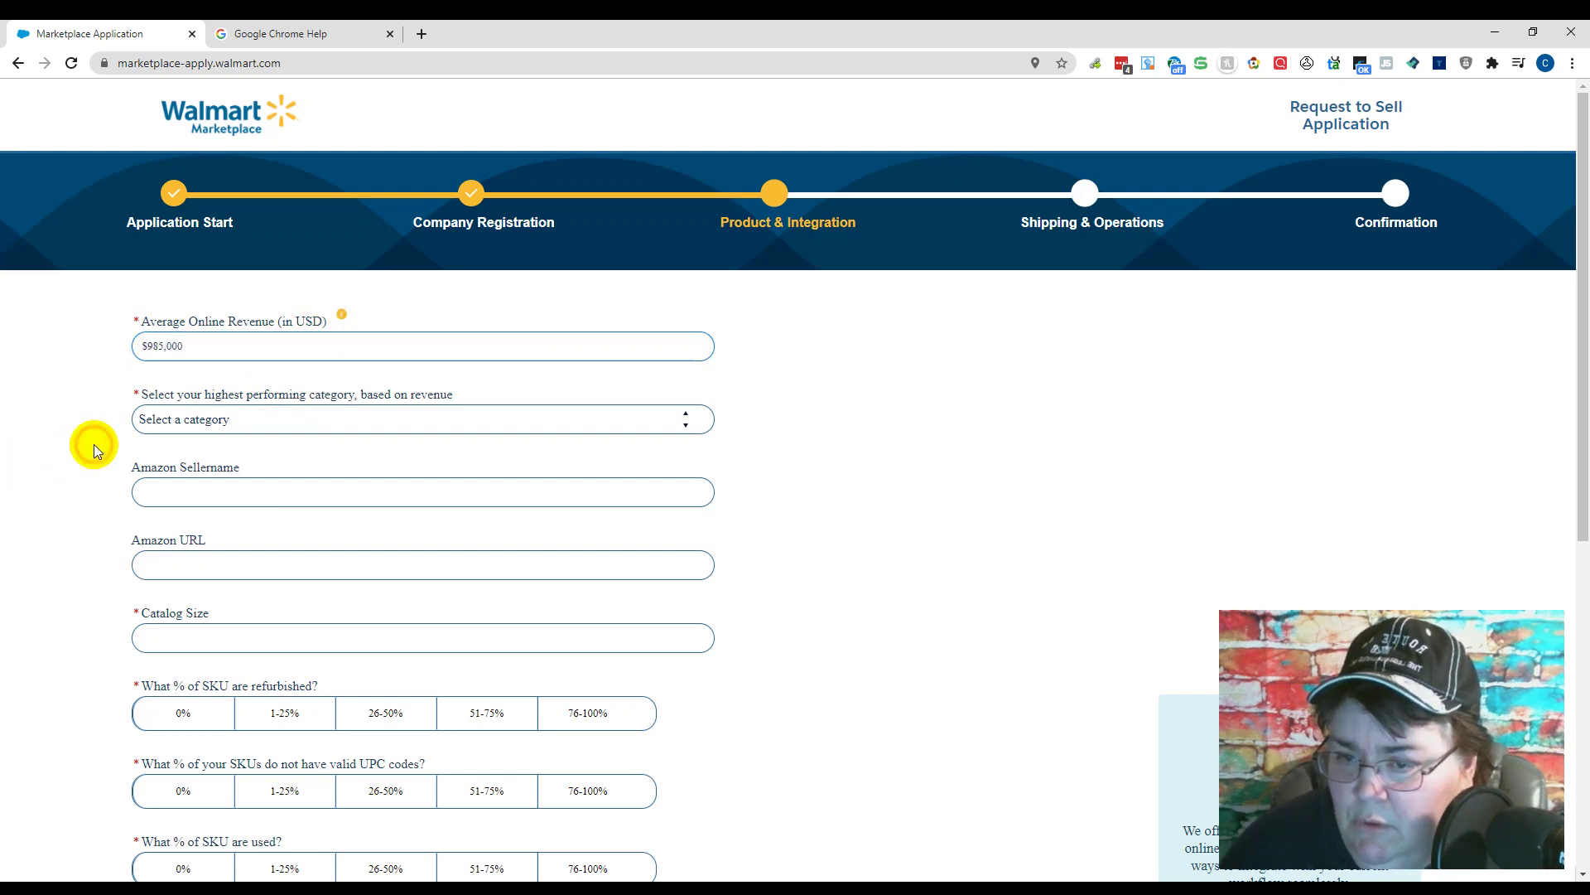
Choose Home (including Kitchen, Garden, and Small Appliances) as the highest performing category and set the catalog size to 500
click(209, 418)
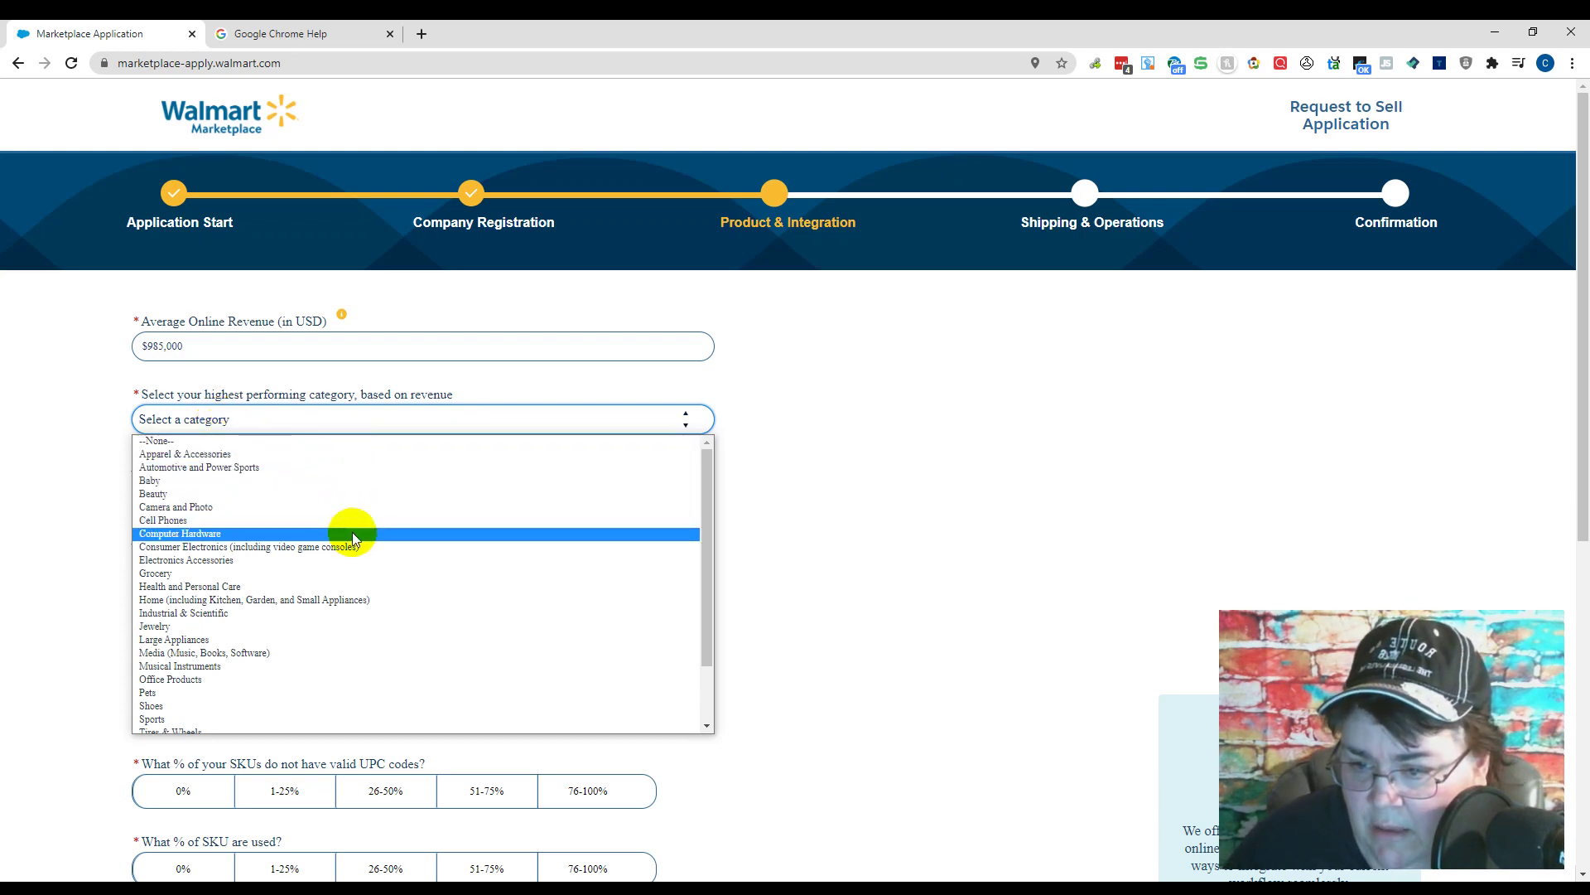
click(314, 602)
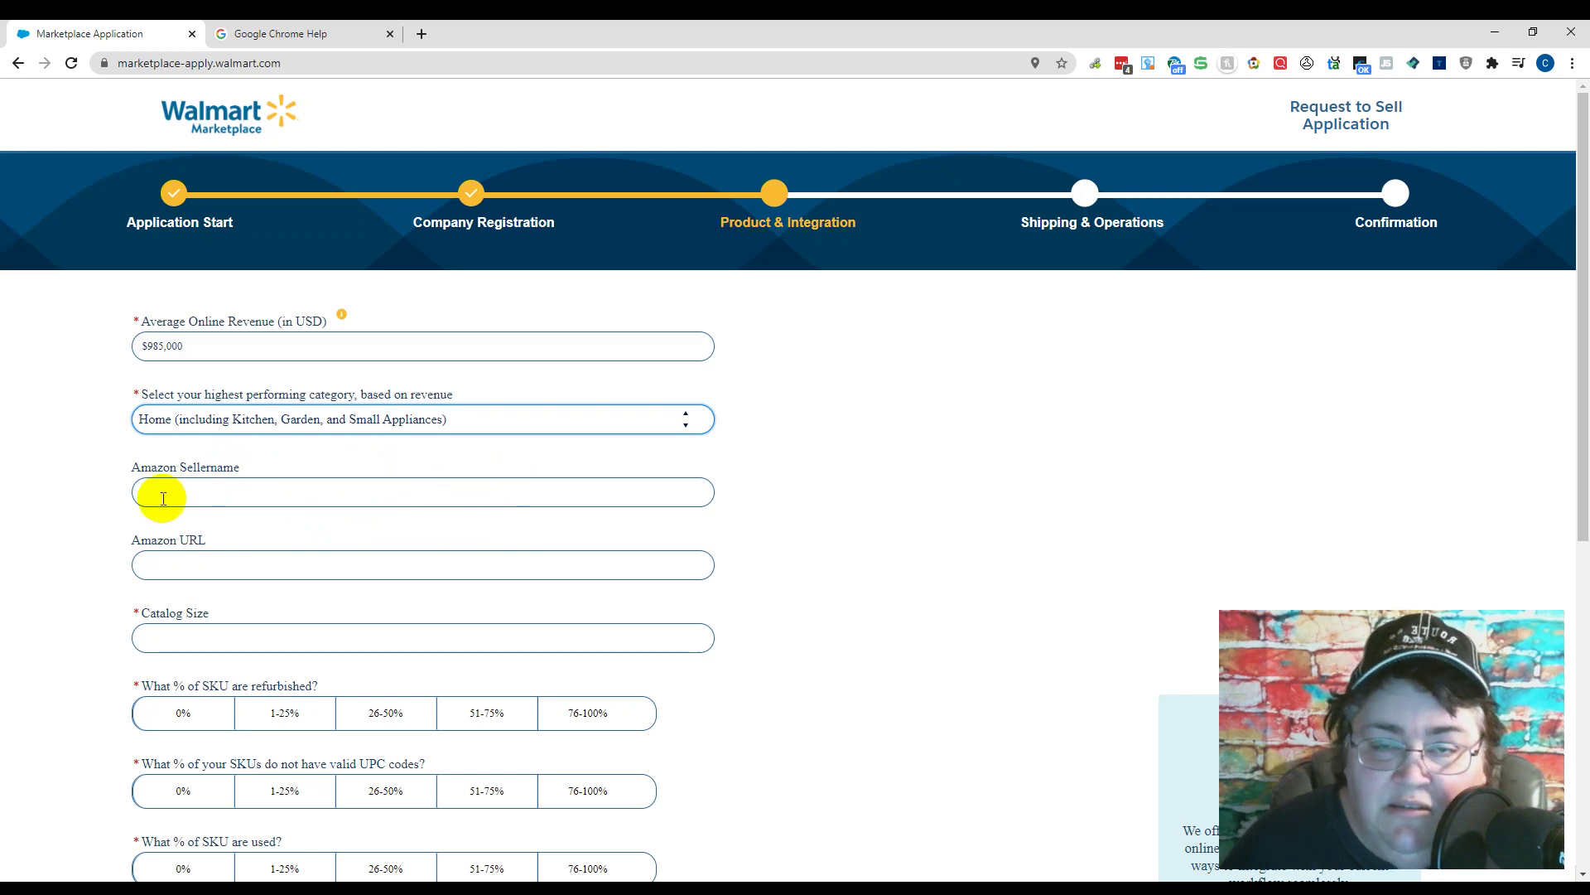
scroll(76, 488, down, 1)
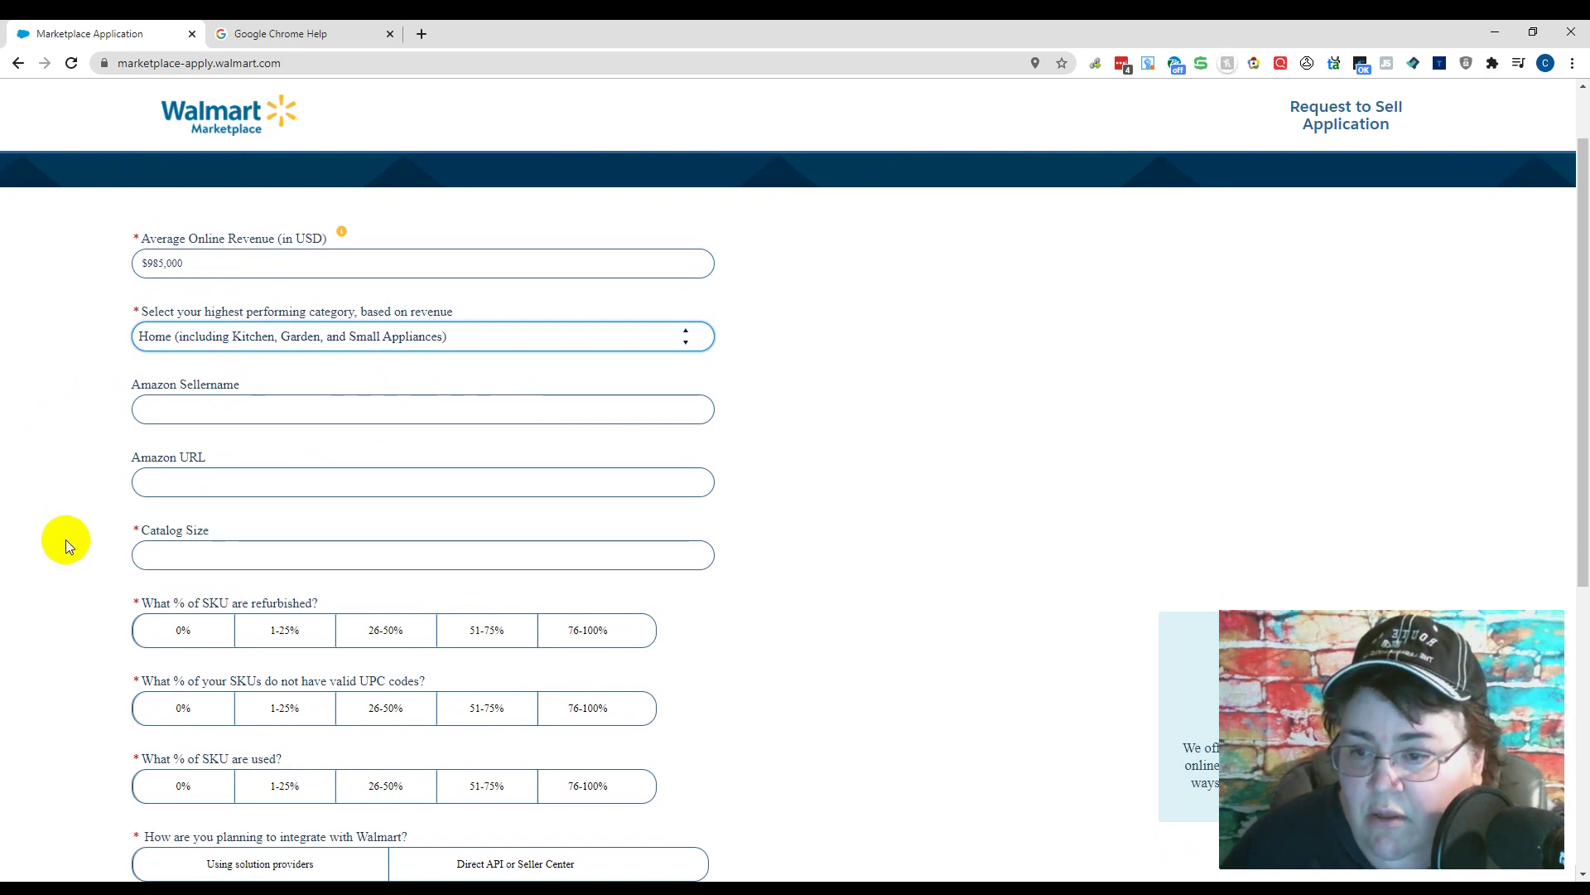
scroll(67, 540, down, 1)
click(173, 471)
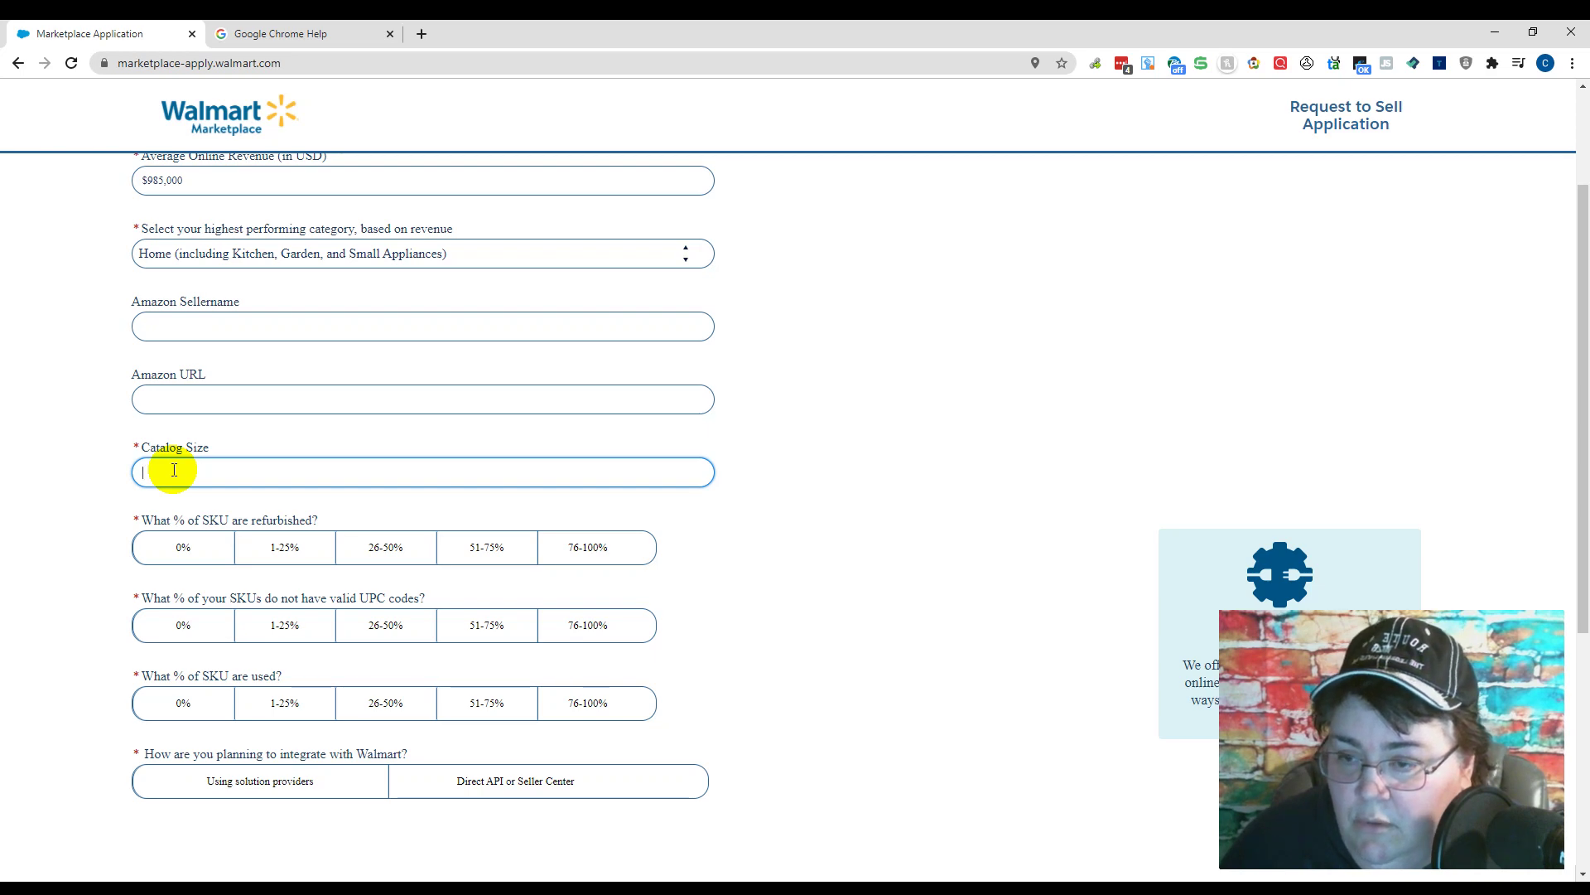
text(200)
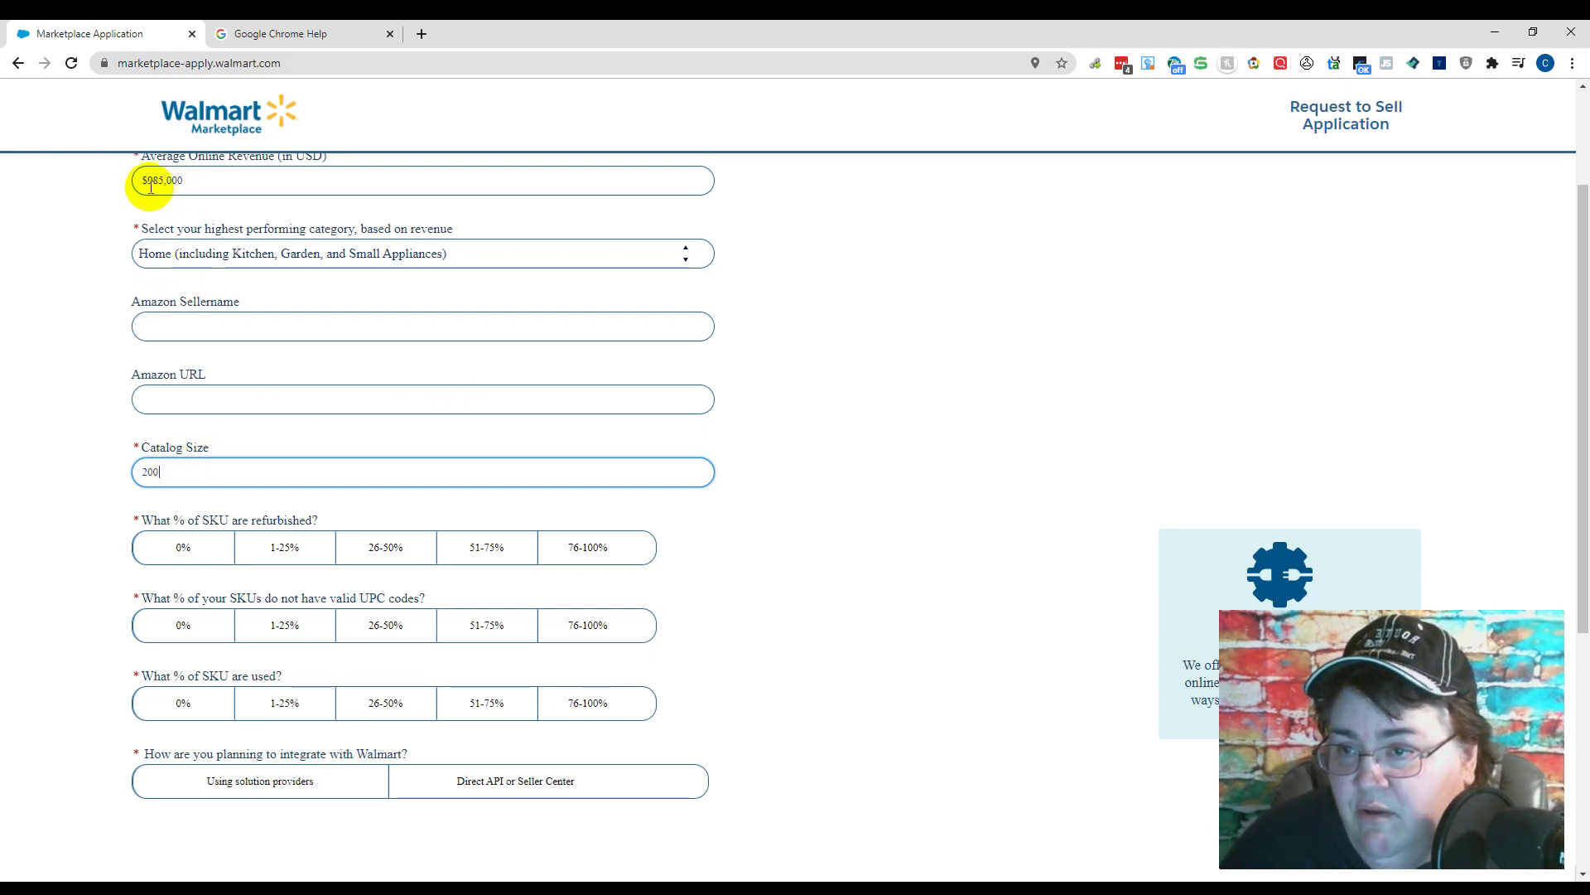
click(157, 472)
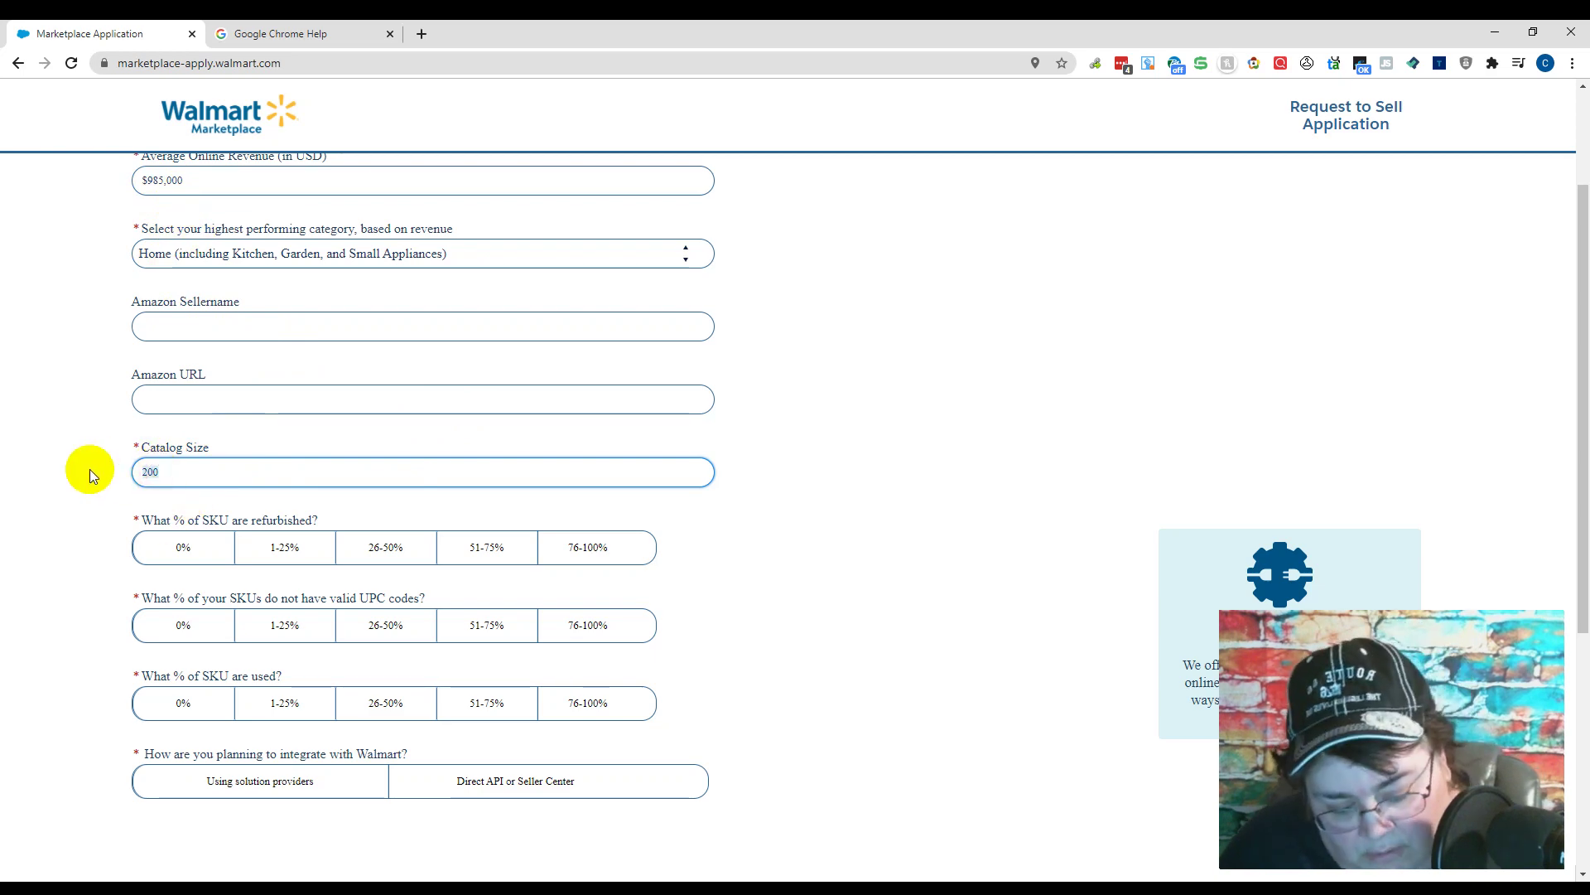
text(500)
Answer 0% for refurbished SKUs, SKUs without valid UPC codes, and used SKUs
scroll(91, 503, down, 2)
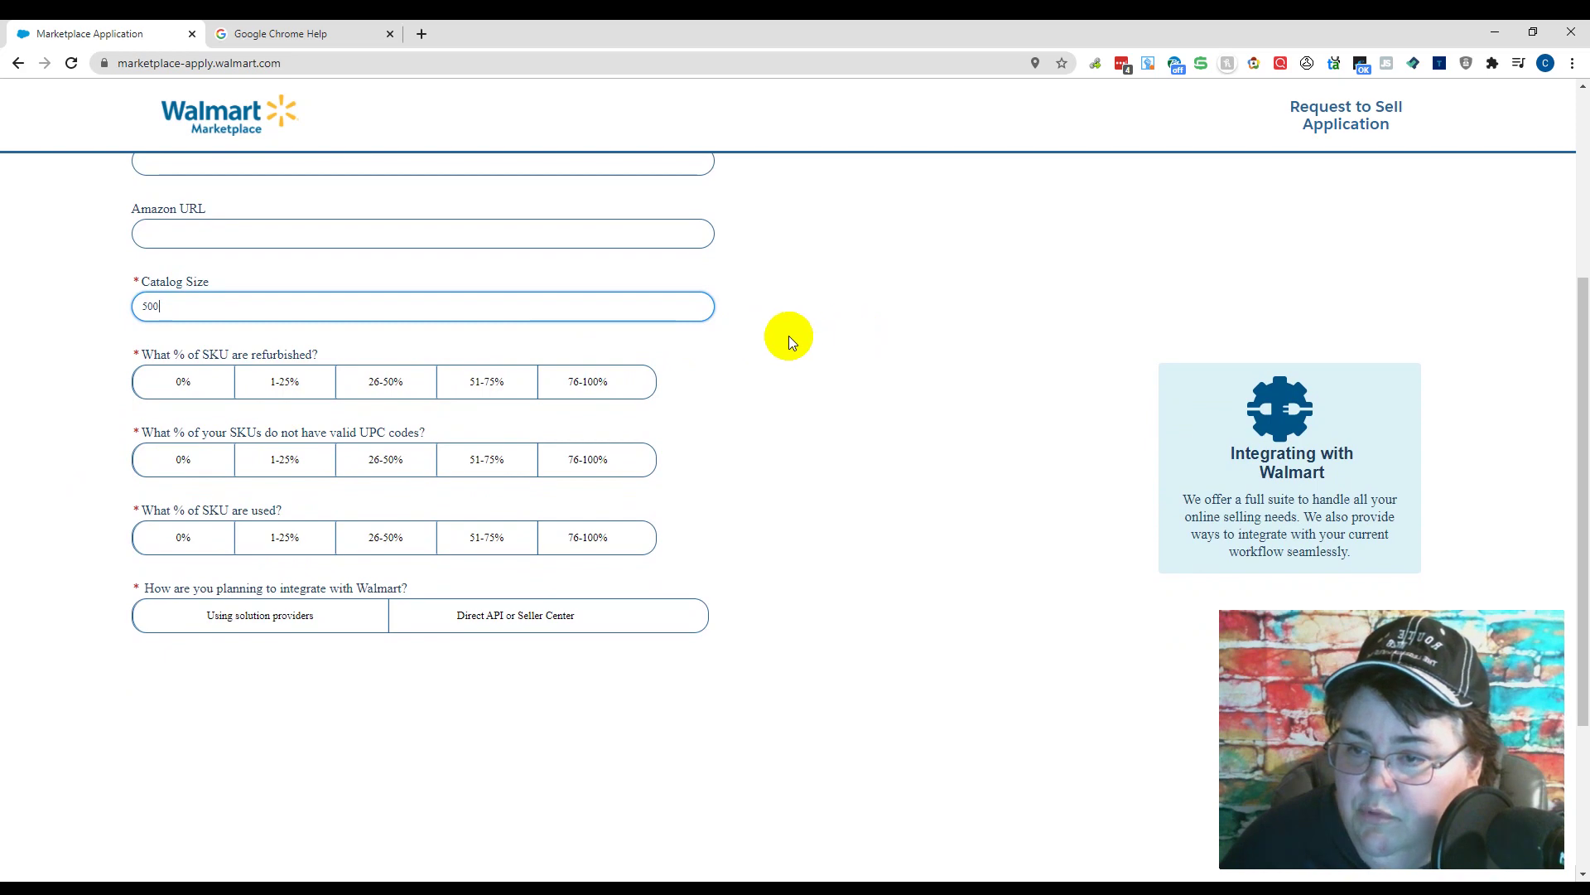
click(185, 389)
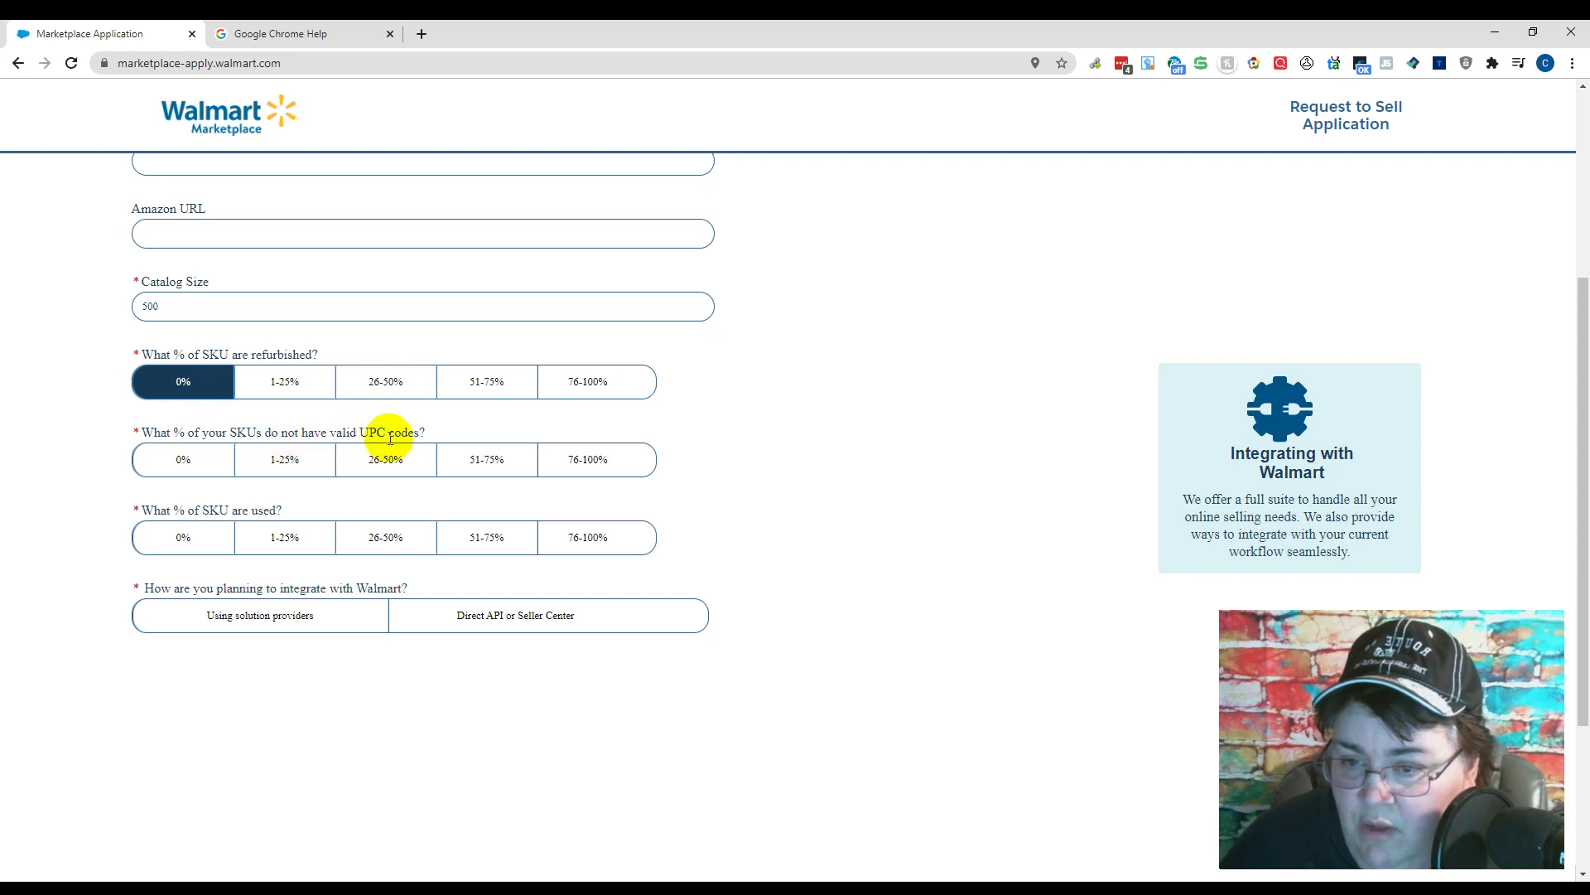
click(188, 465)
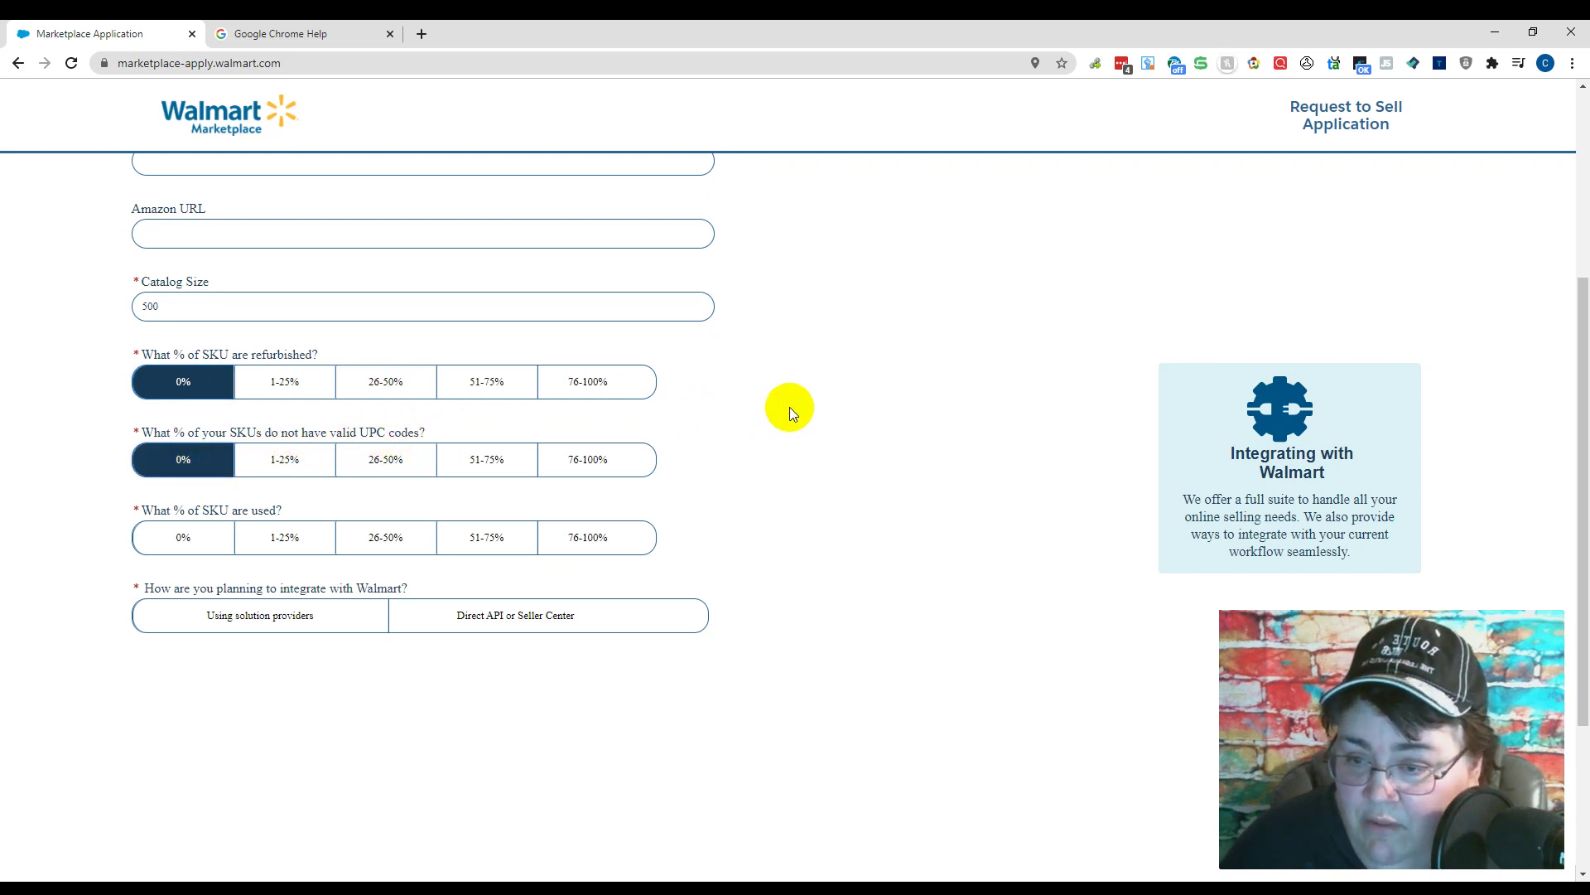
scroll(789, 407, down, 1)
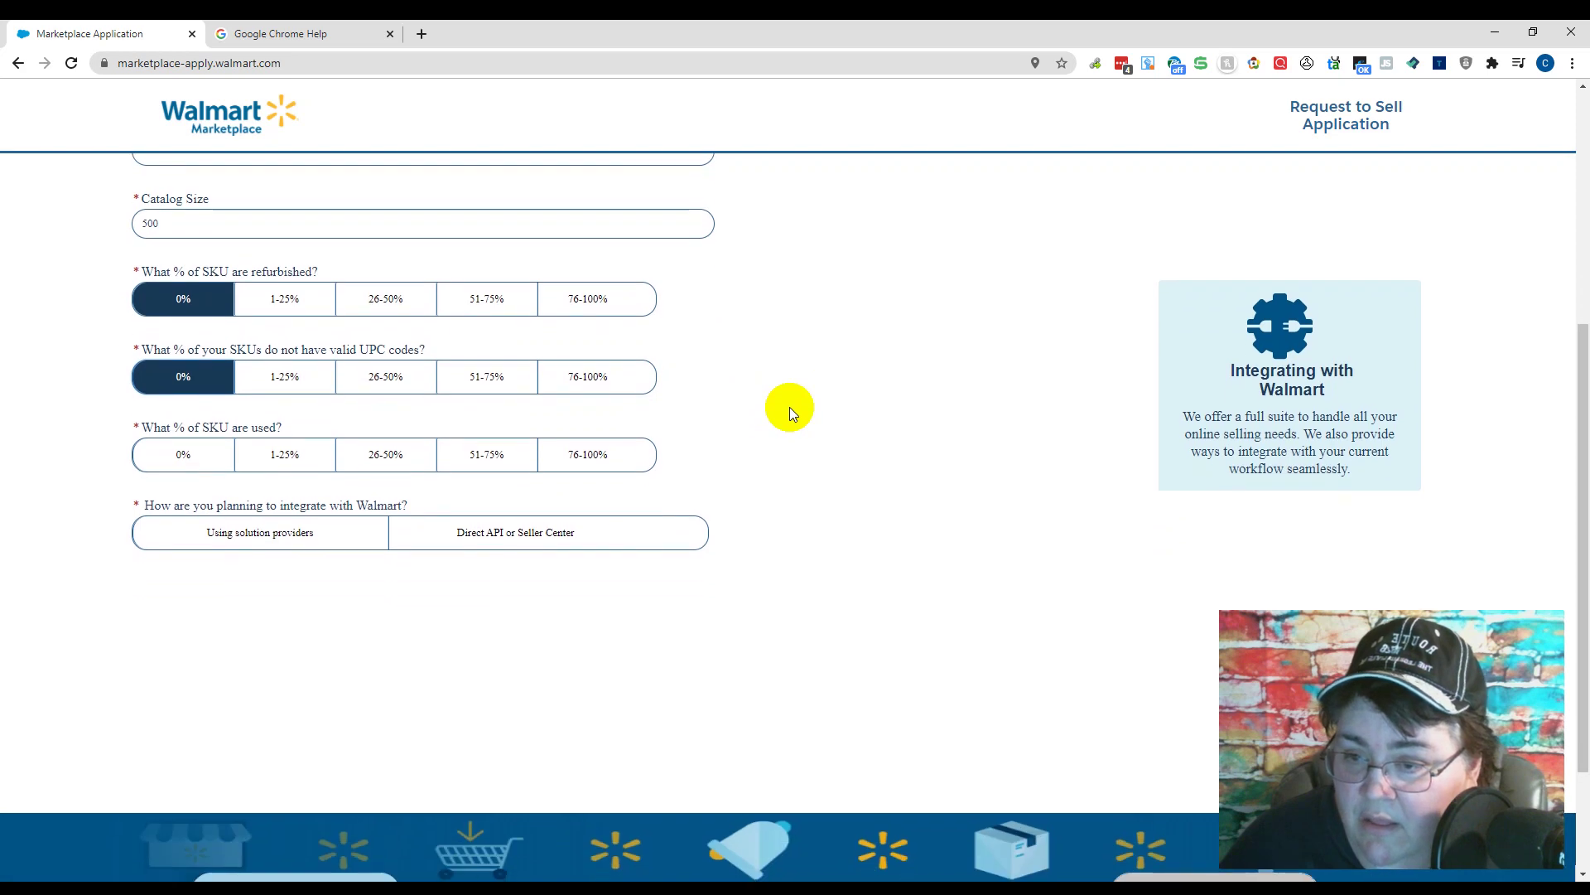
click(180, 461)
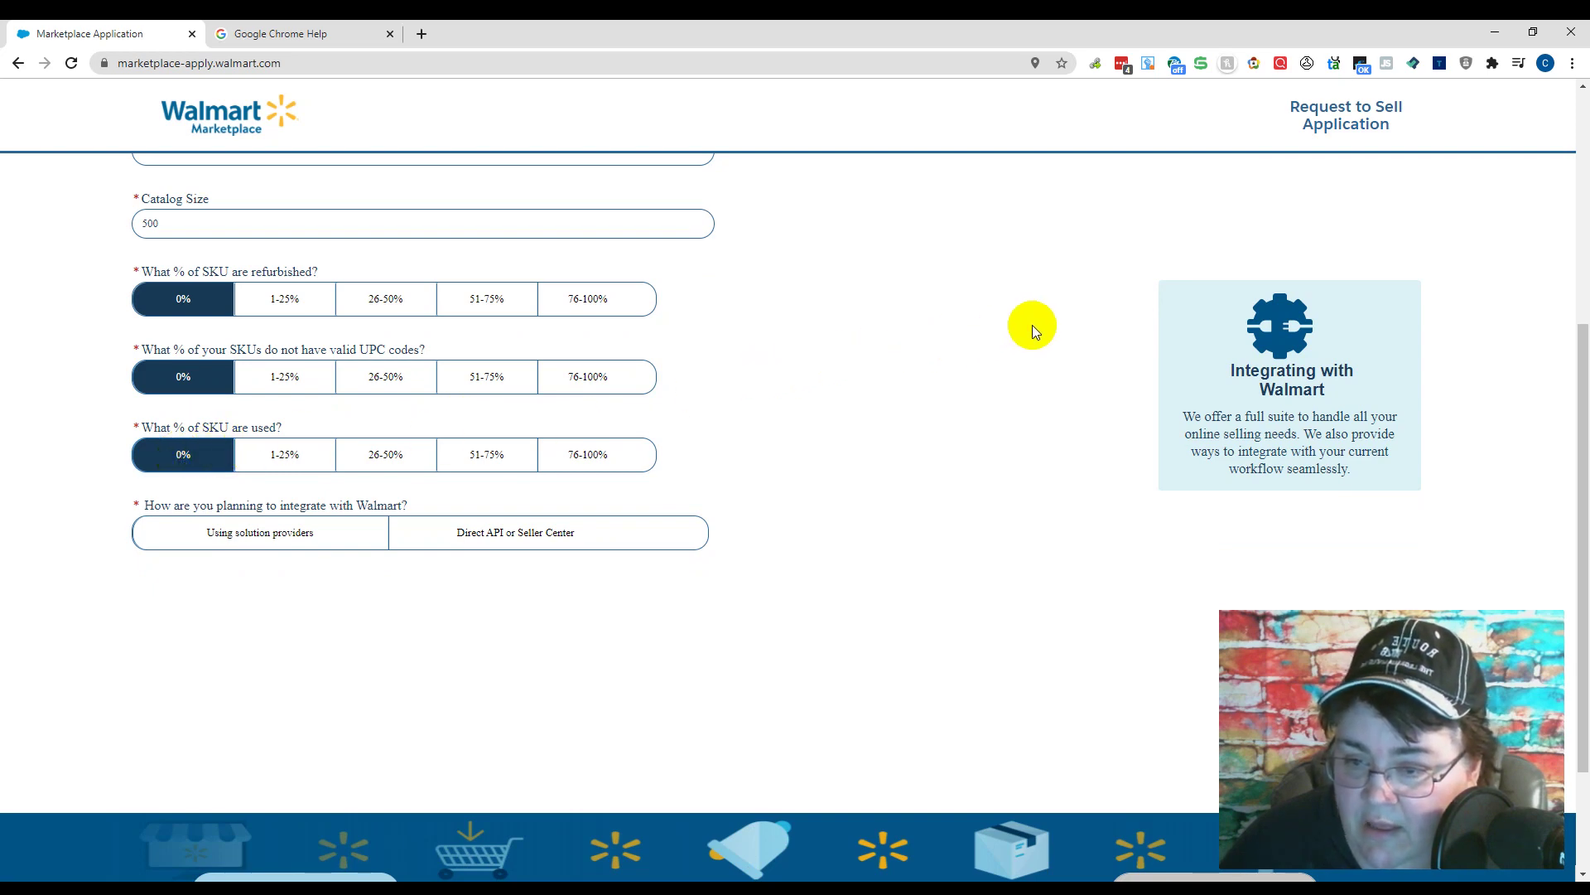
Set the Walmart integration method to Using solution providers and choose Sellbrite as the integration channel
click(249, 534)
scroll(994, 439, down, 2)
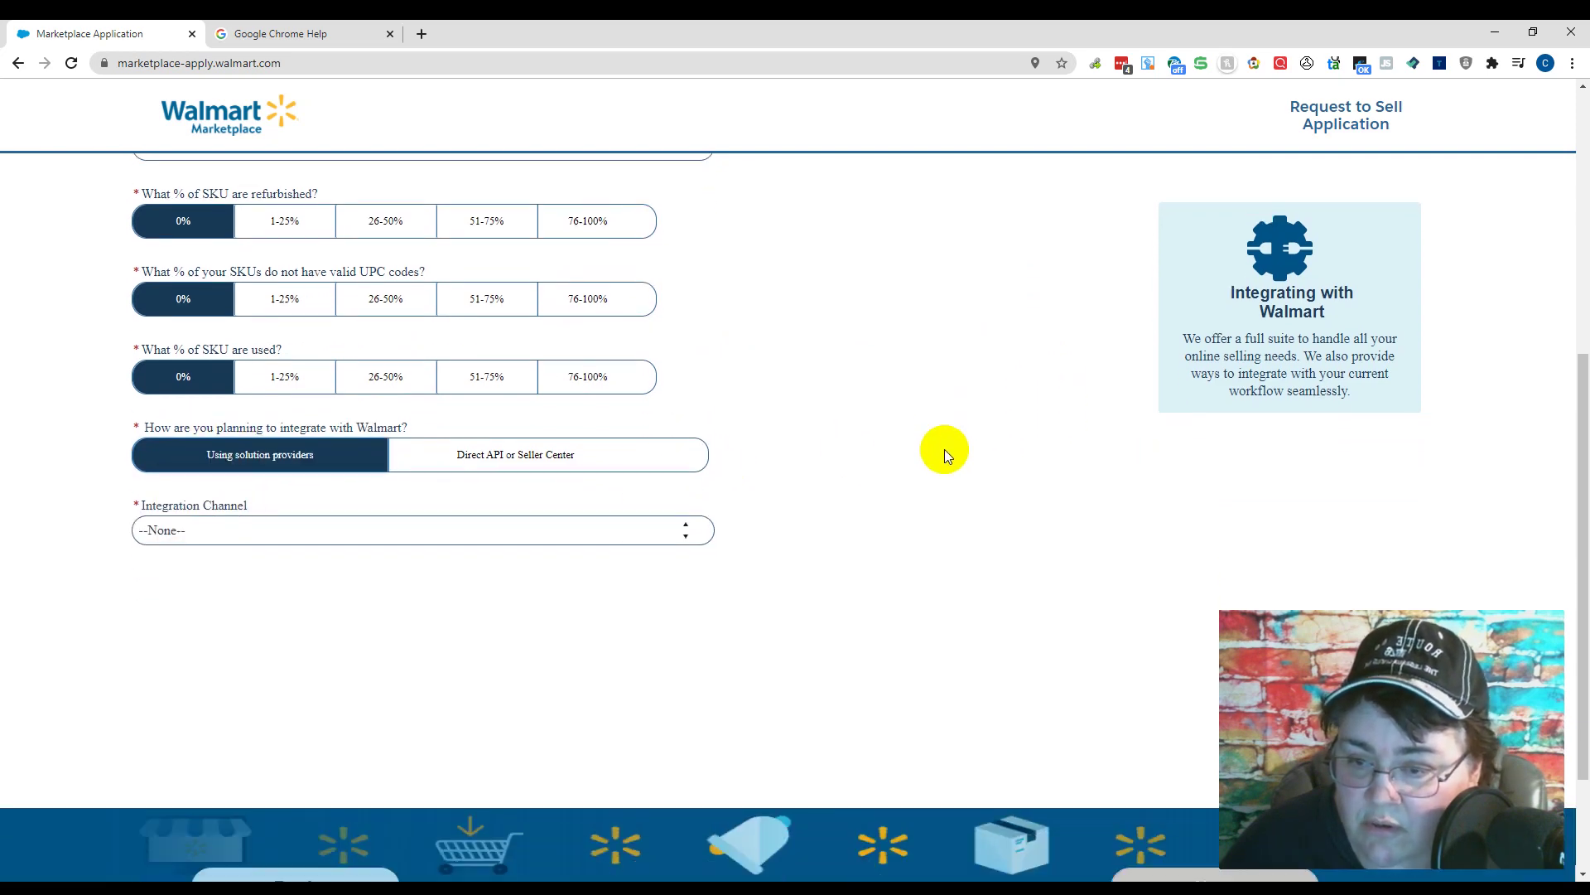
click(464, 441)
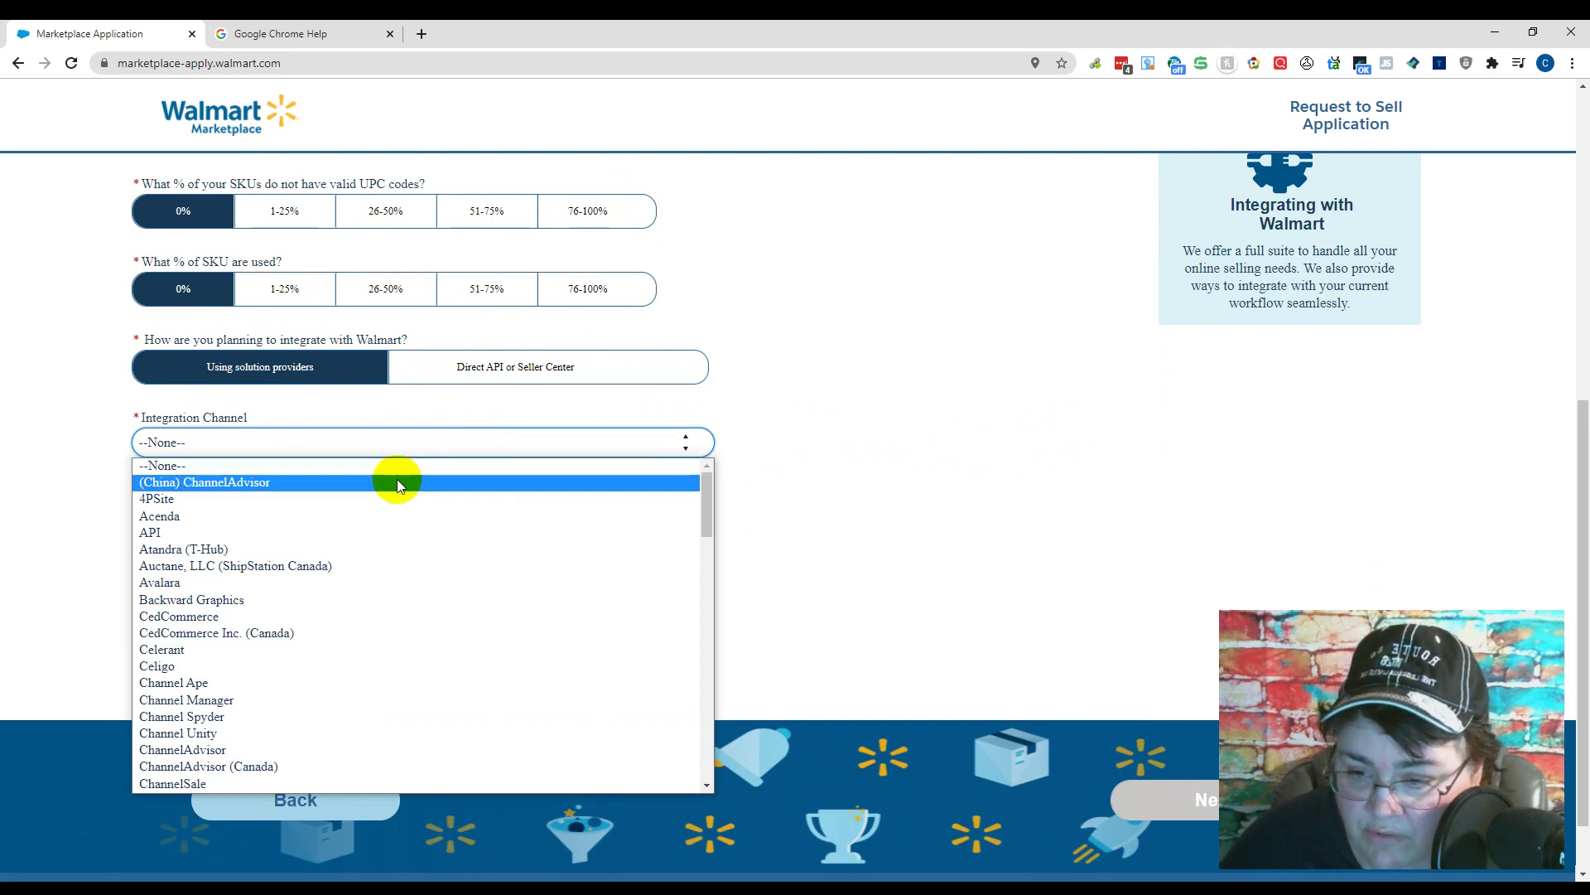
scroll(417, 566, down, 6)
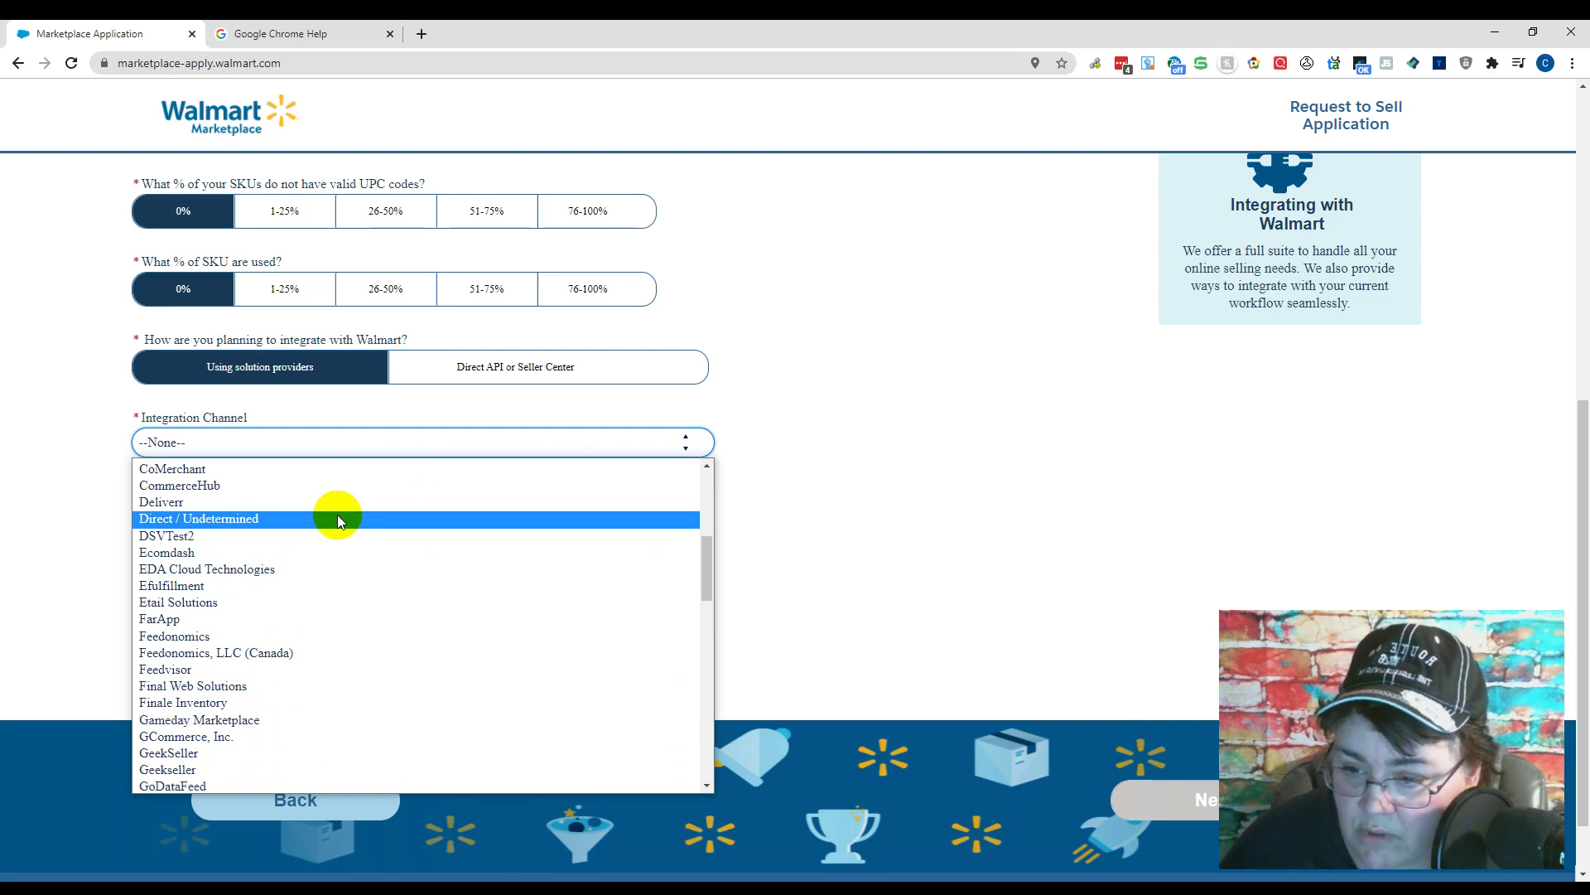
scroll(336, 518, down, 3)
scroll(337, 514, down, 6)
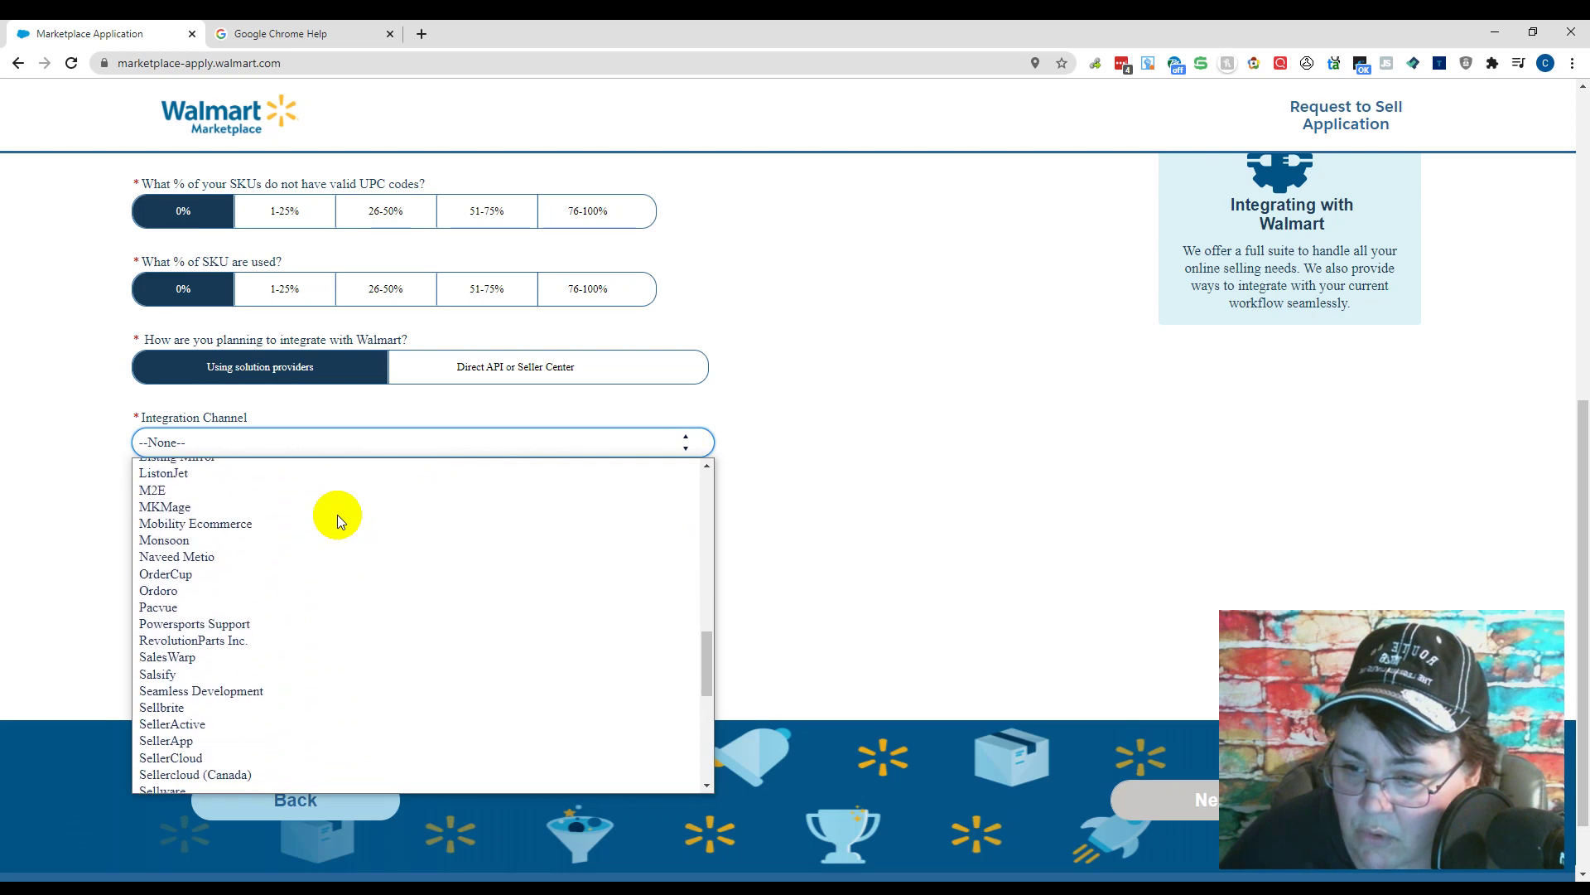
scroll(337, 514, down, 3)
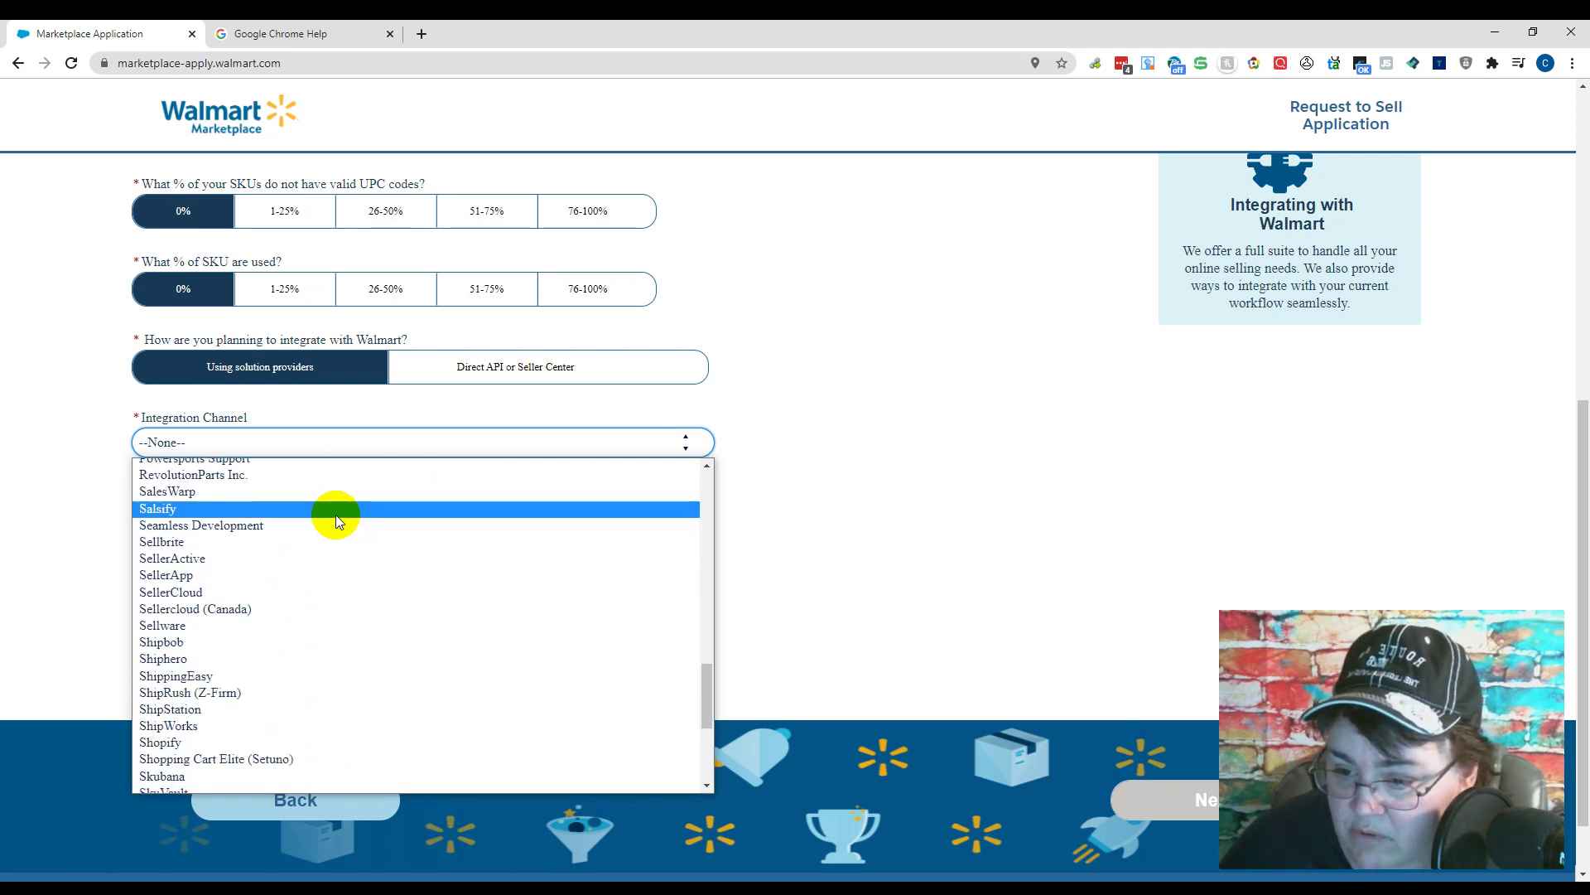
scroll(335, 514, down, 3)
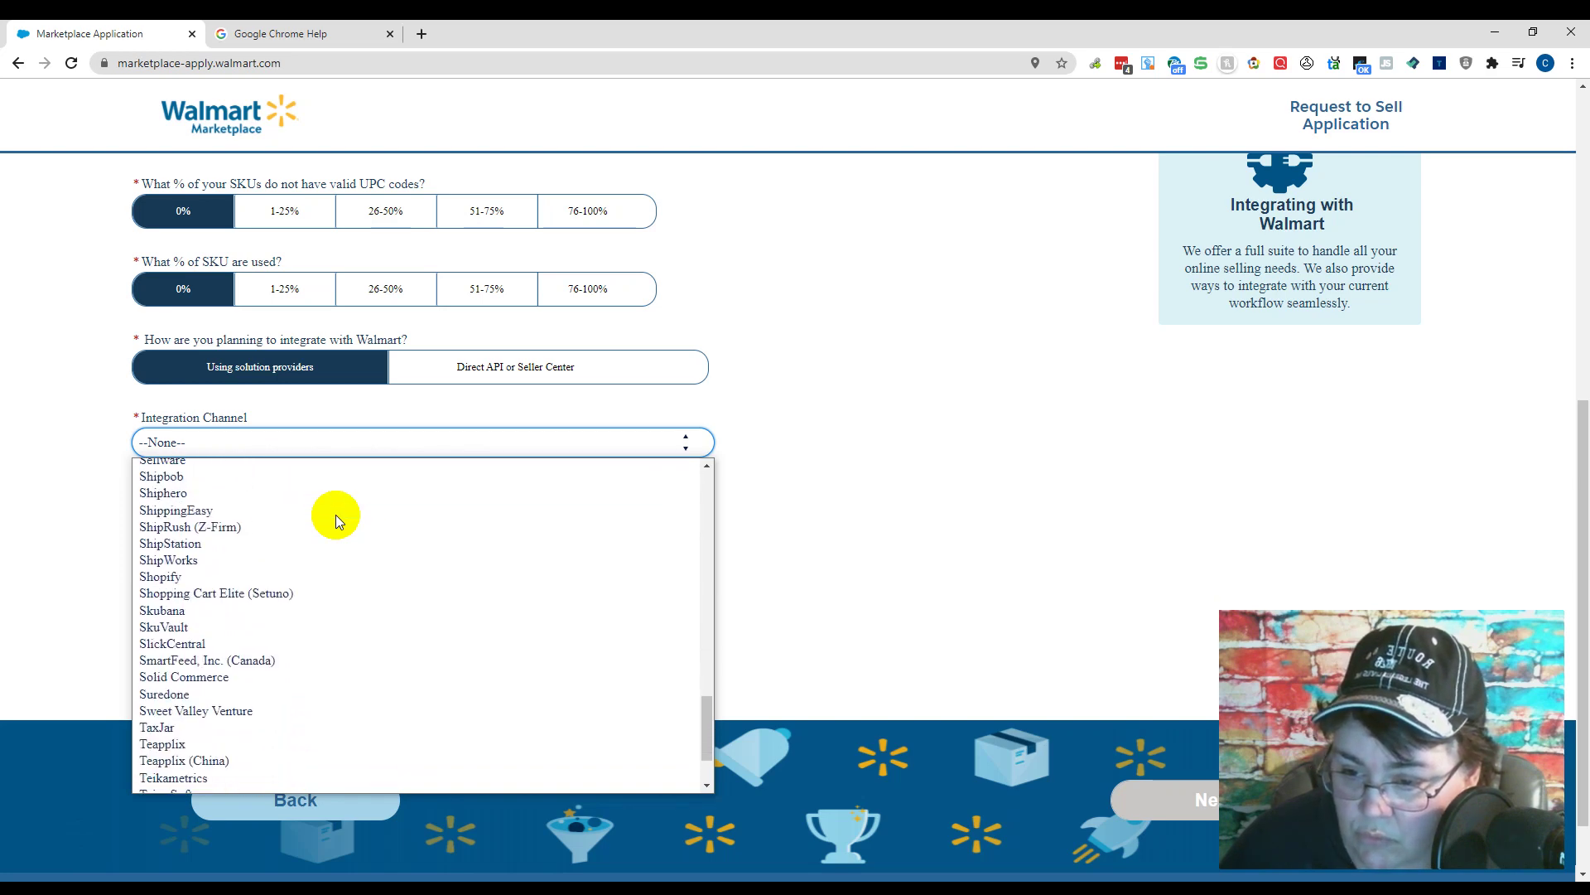
scroll(336, 515, down, 3)
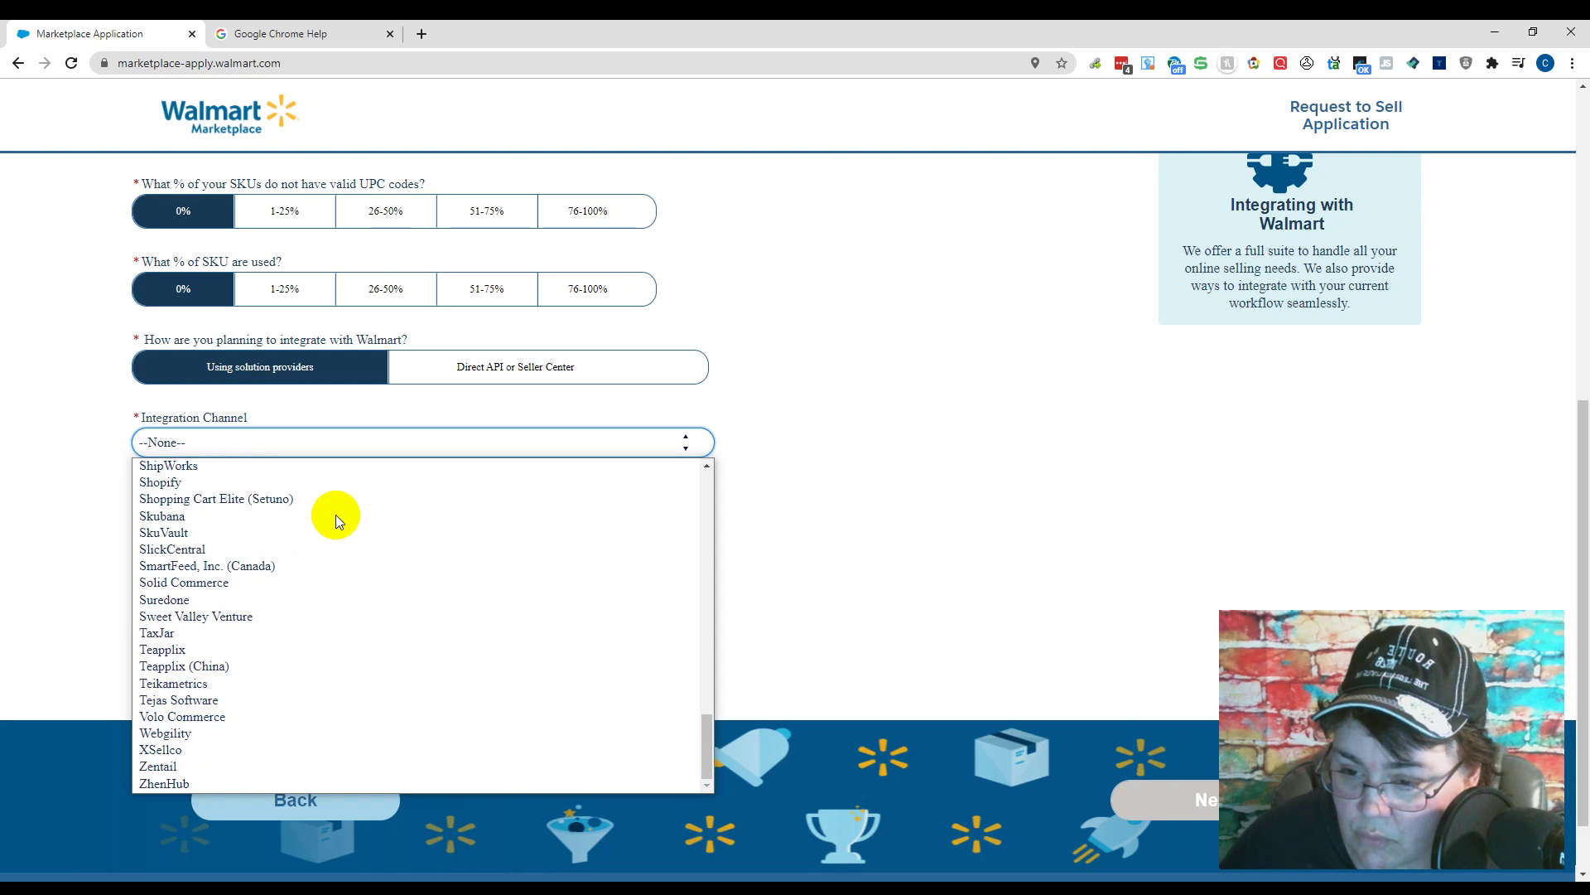
scroll(336, 515, up, 6)
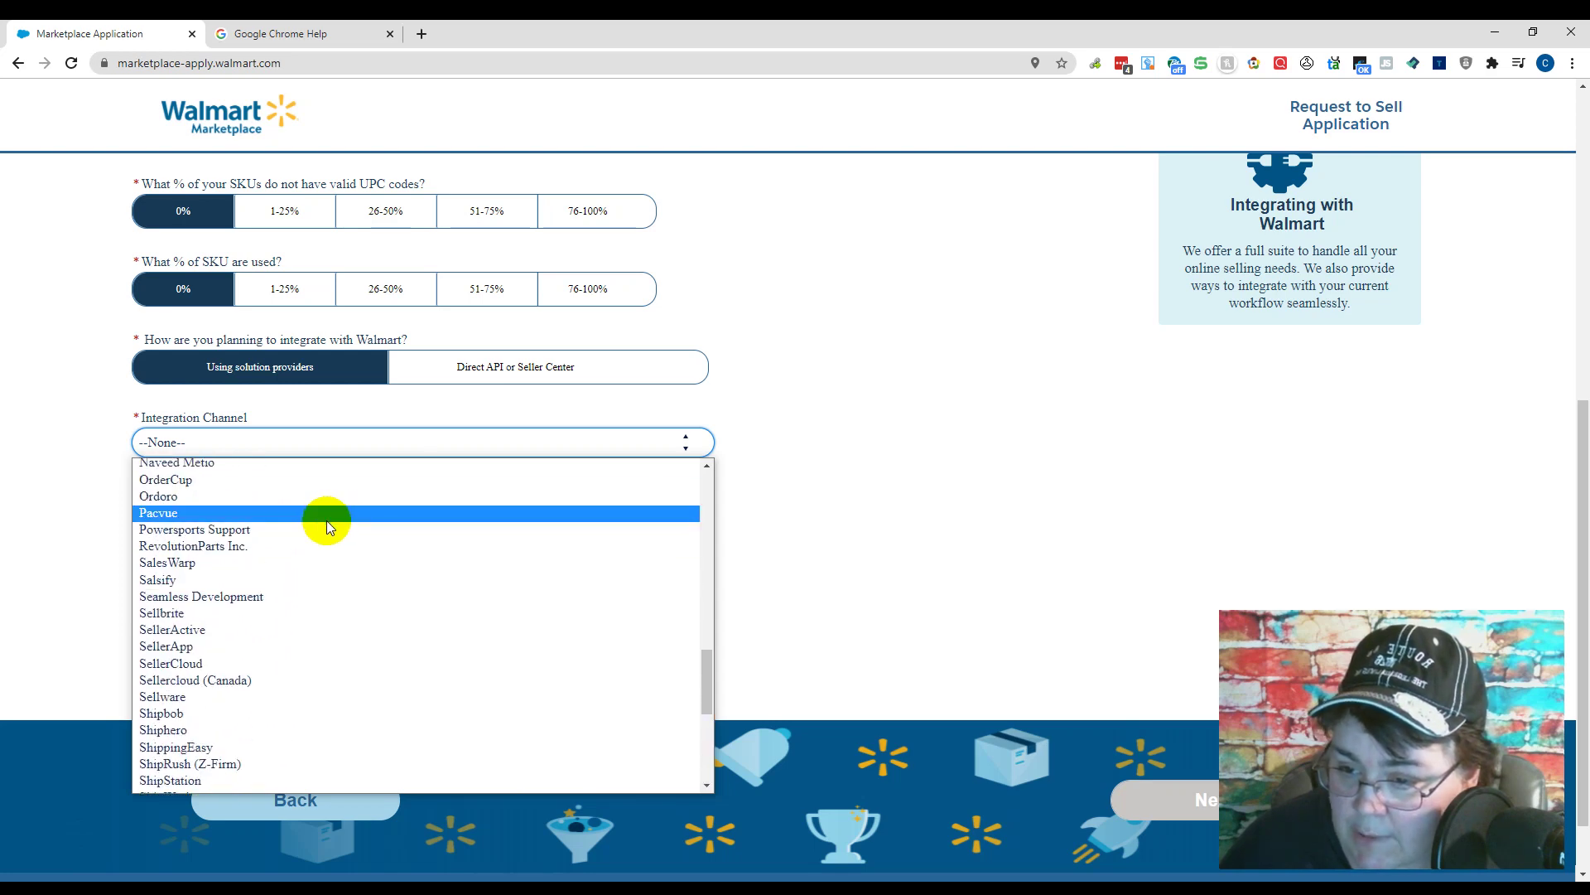
click(180, 613)
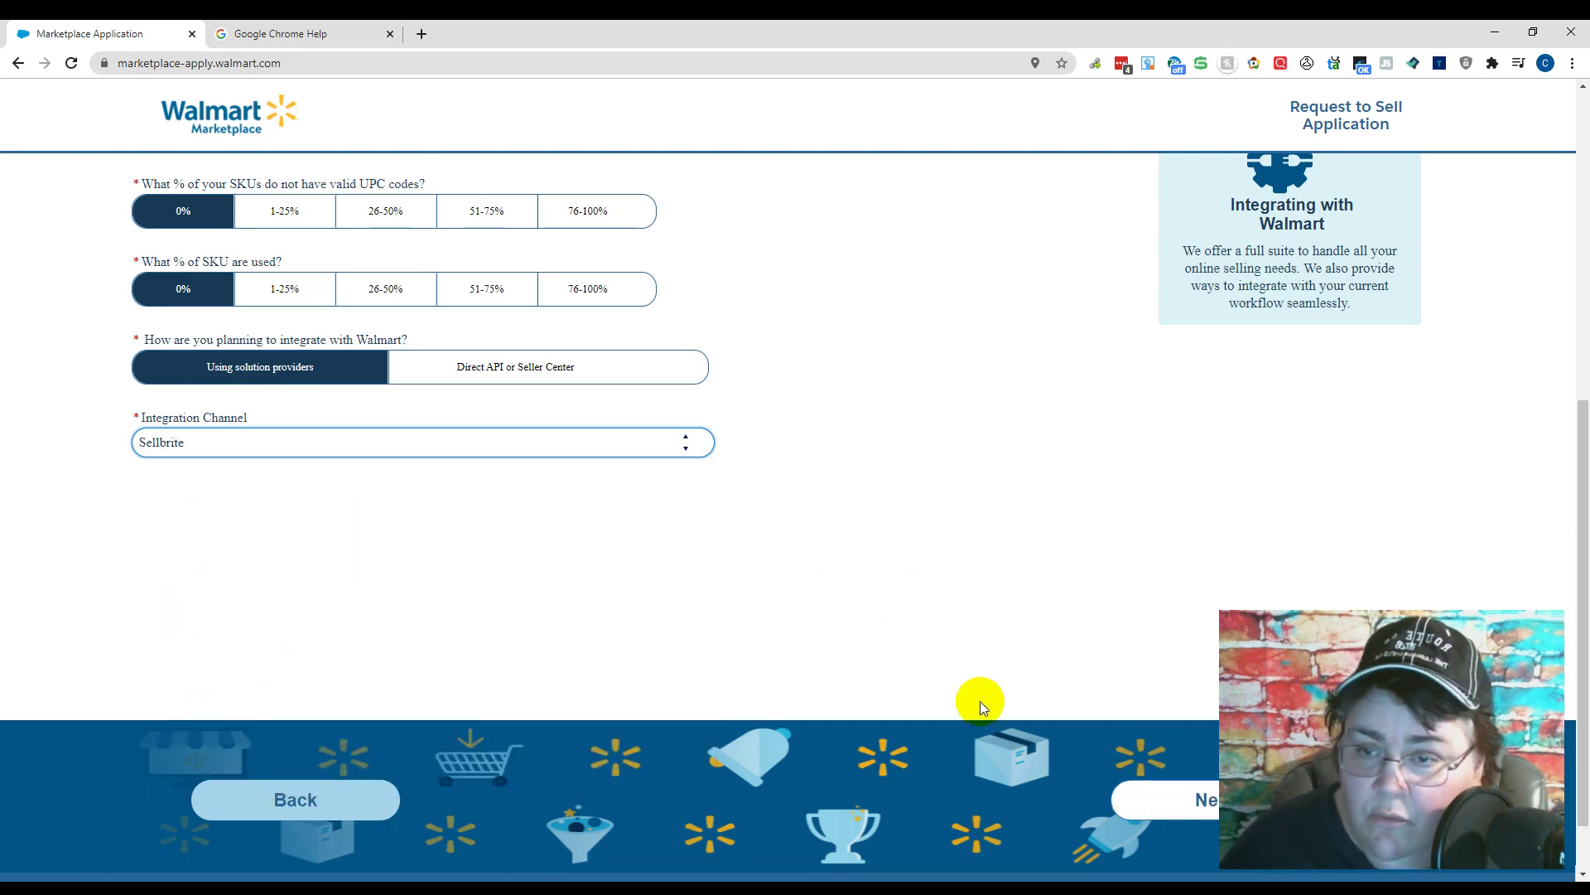
Review the Product & Integration answers and continue to the Shipping & Operations page
scroll(980, 701, up, 6)
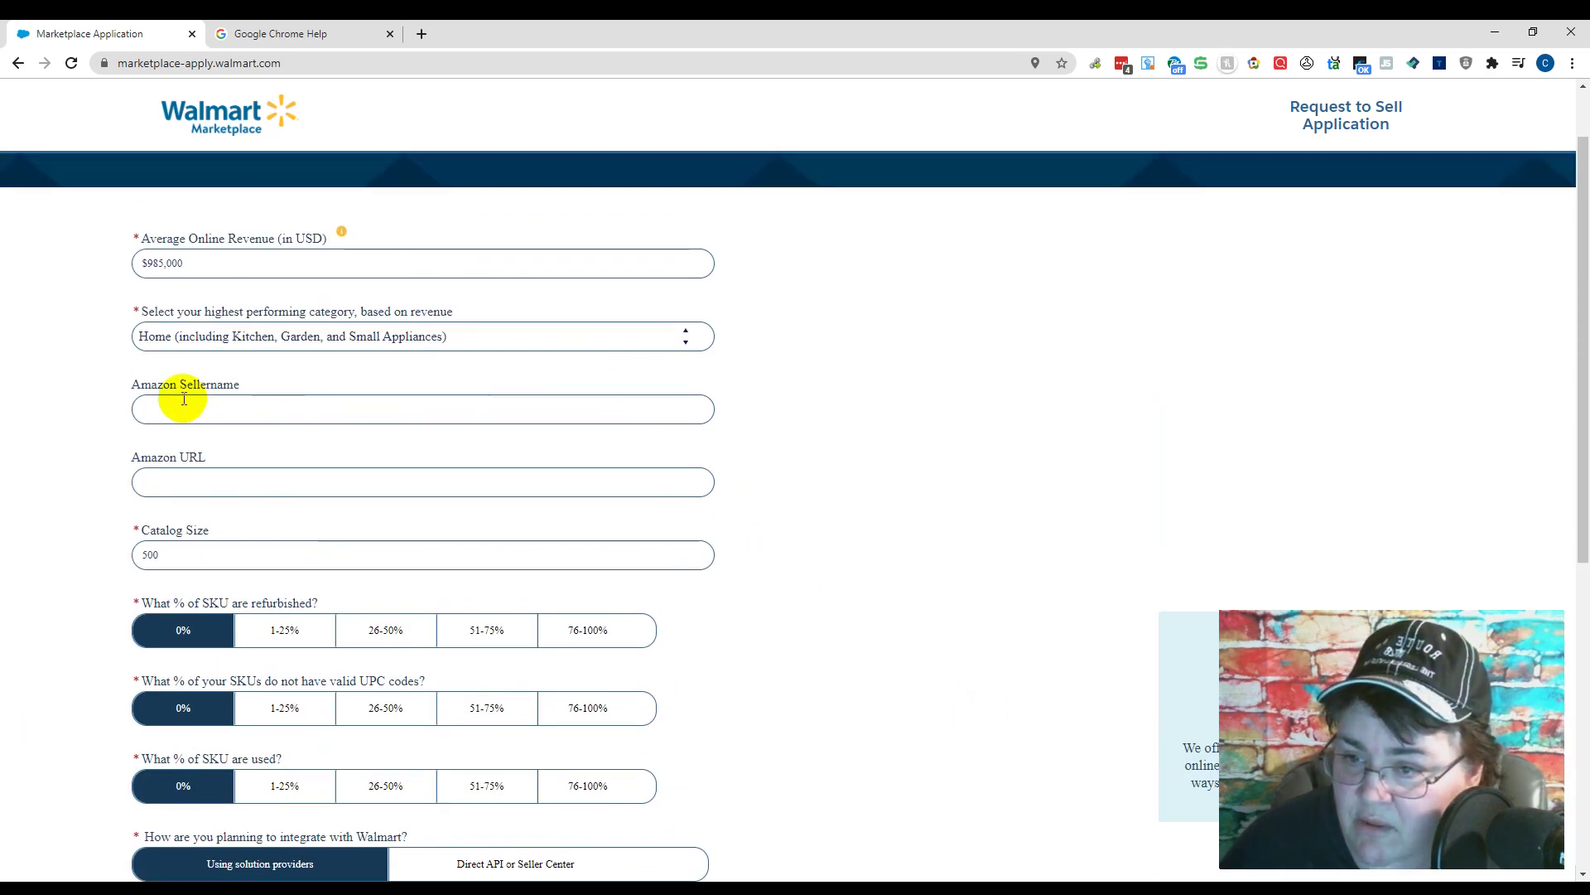
scroll(874, 448, down, 1)
scroll(875, 468, down, 1)
scroll(735, 436, up, 3)
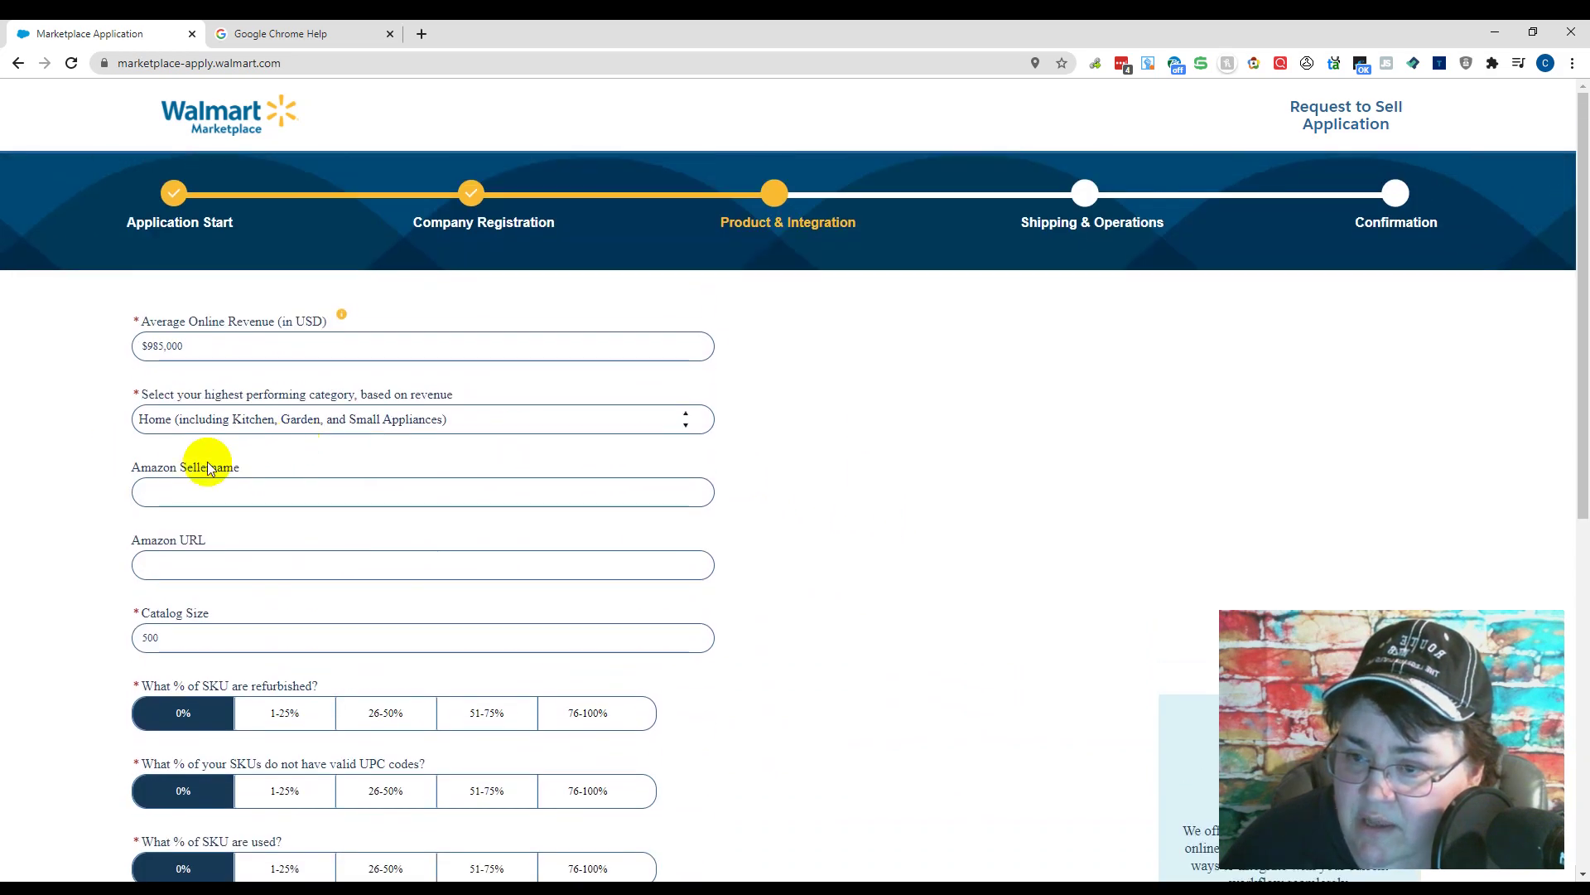
scroll(966, 508, down, 4)
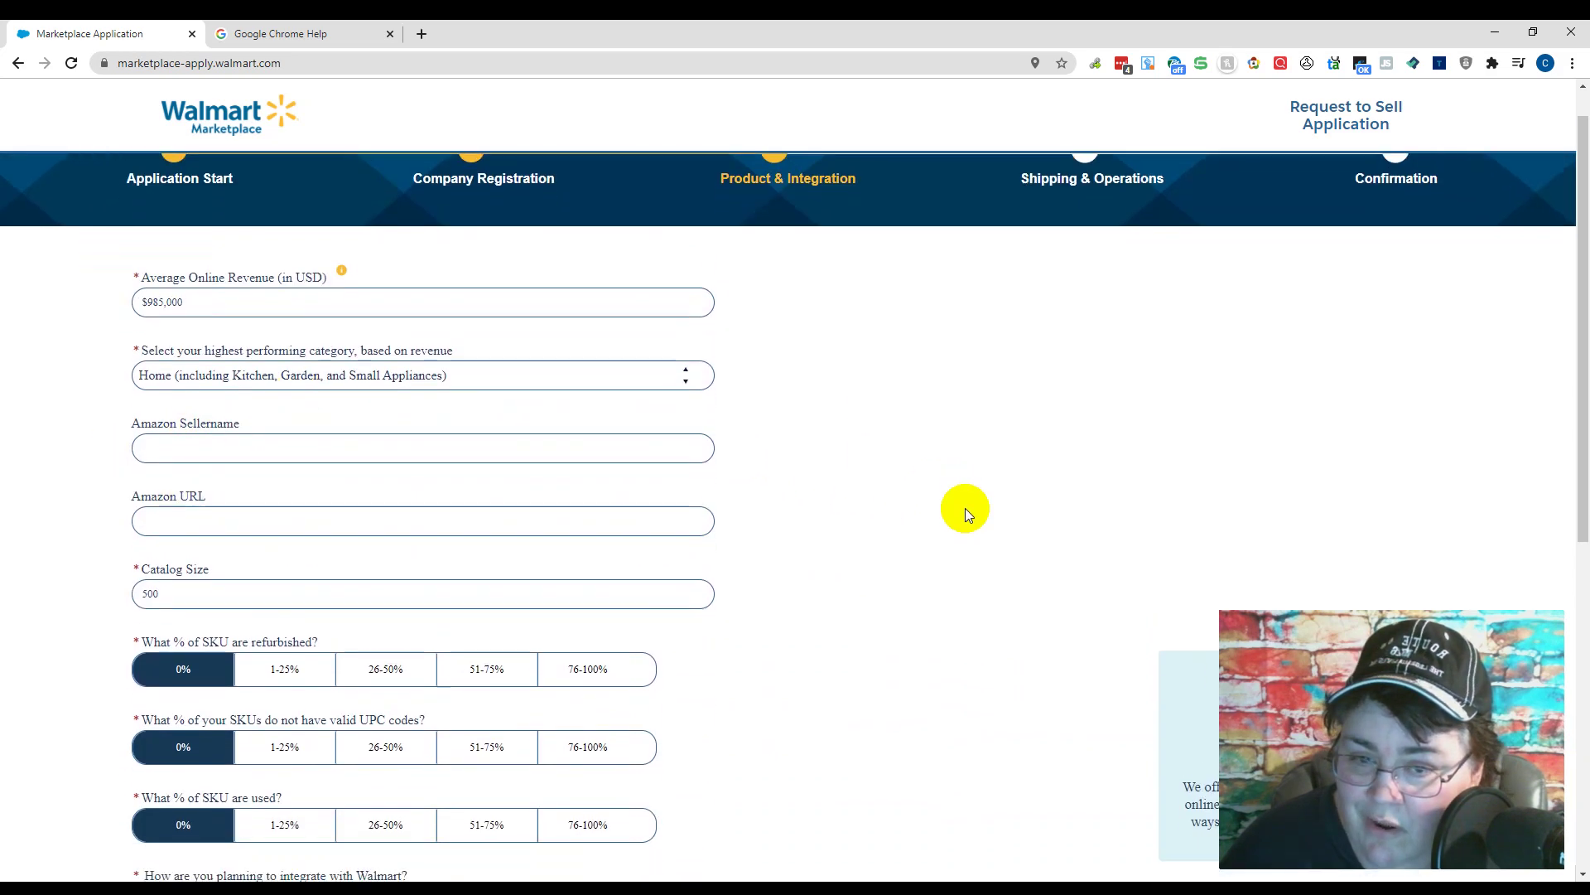
scroll(966, 508, down, 4)
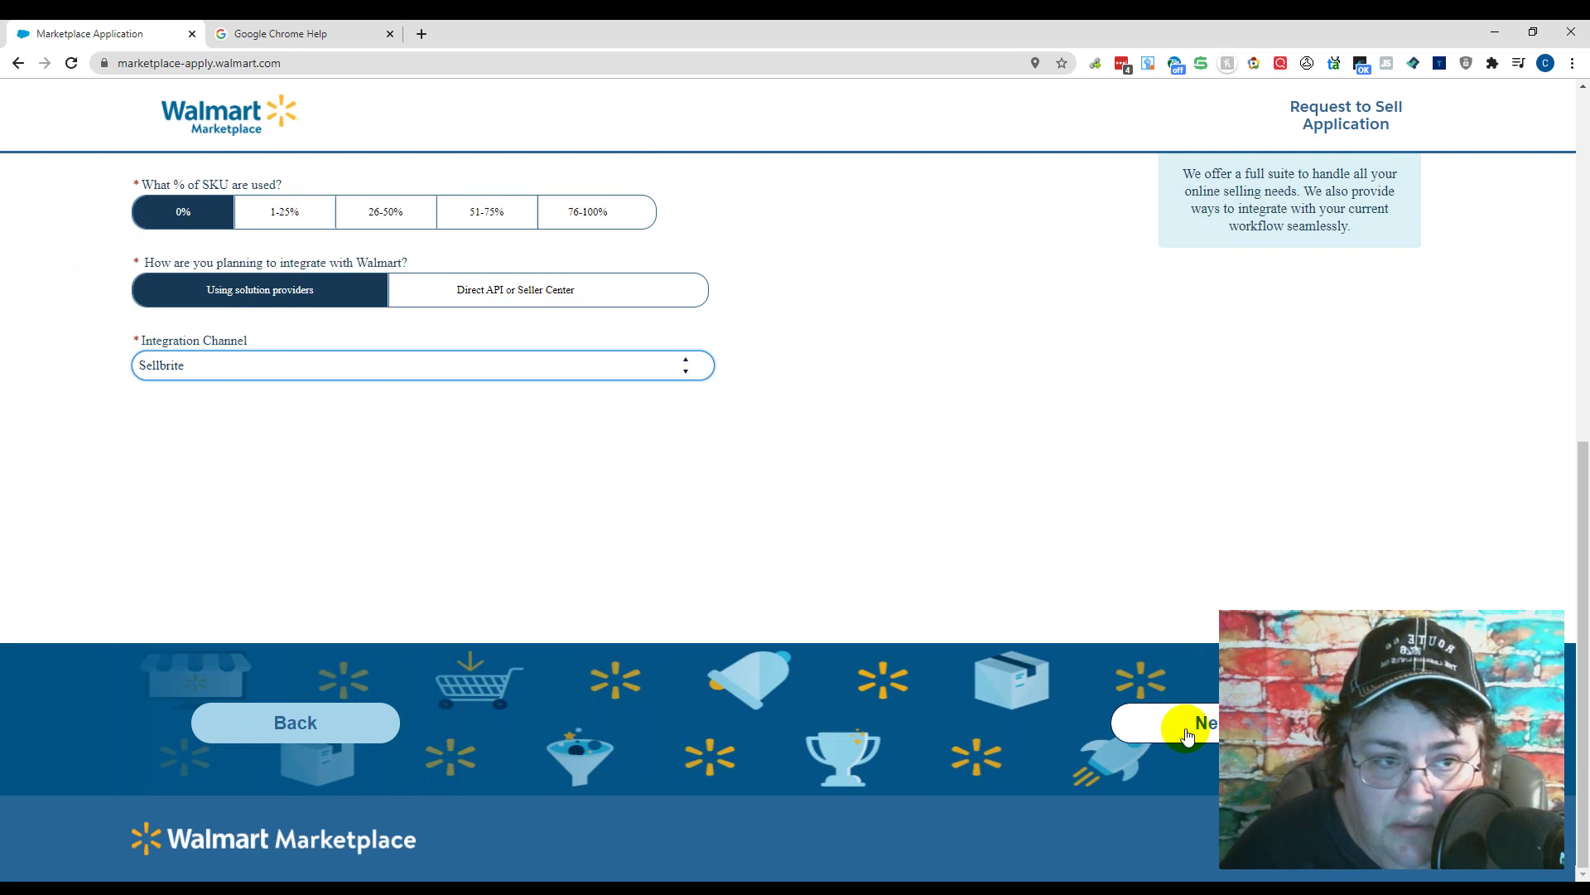
click(1188, 730)
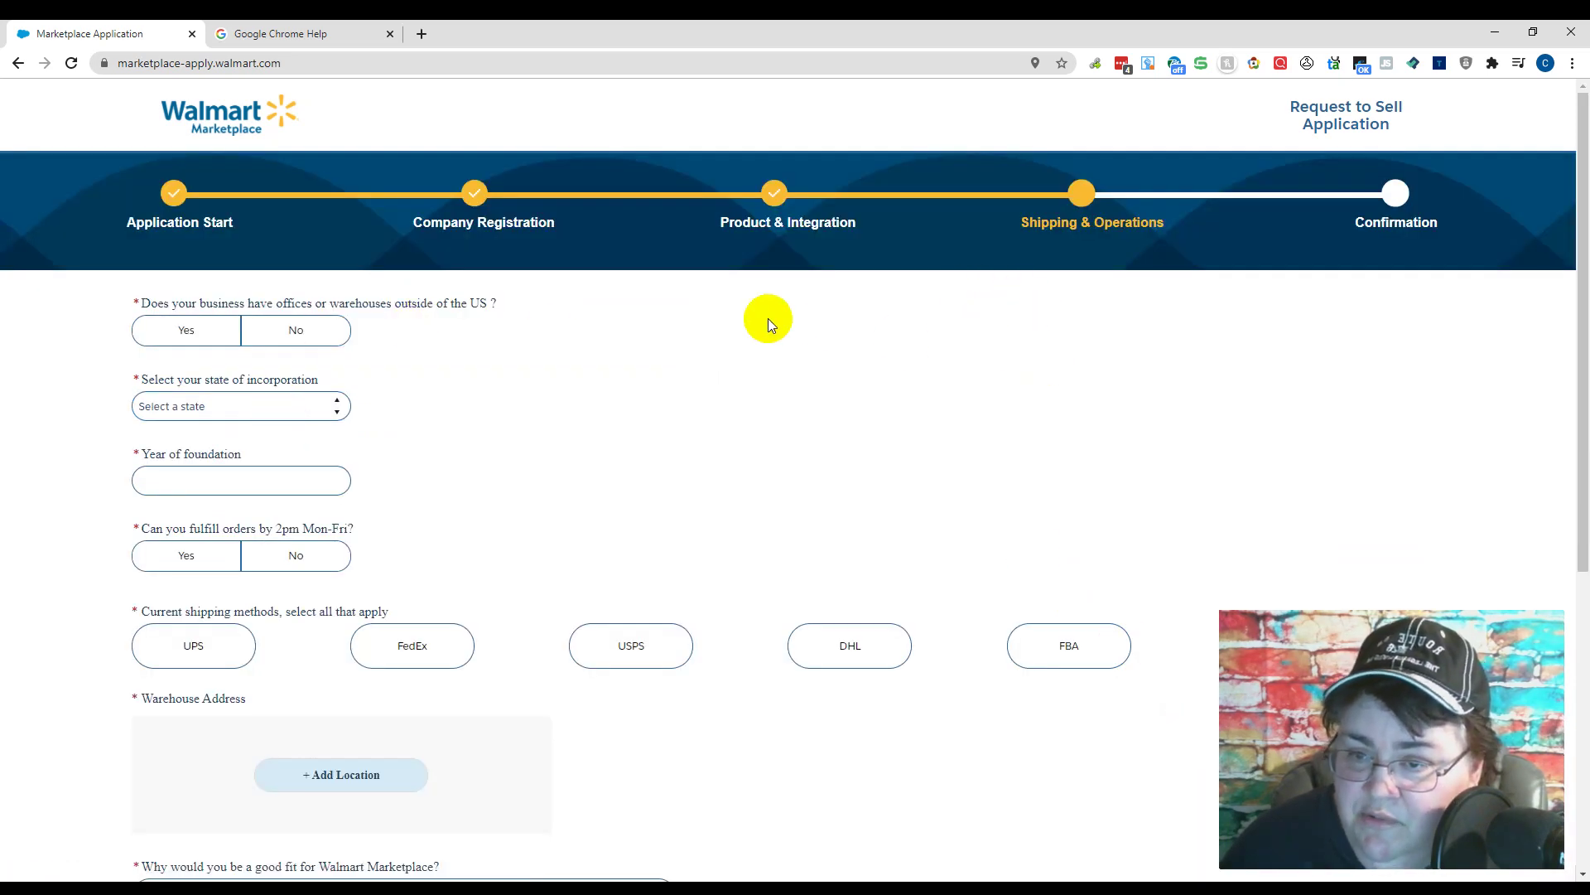
Answer No to having offices or warehouses outside the US and select Alabama as the state of incorporation
click(285, 334)
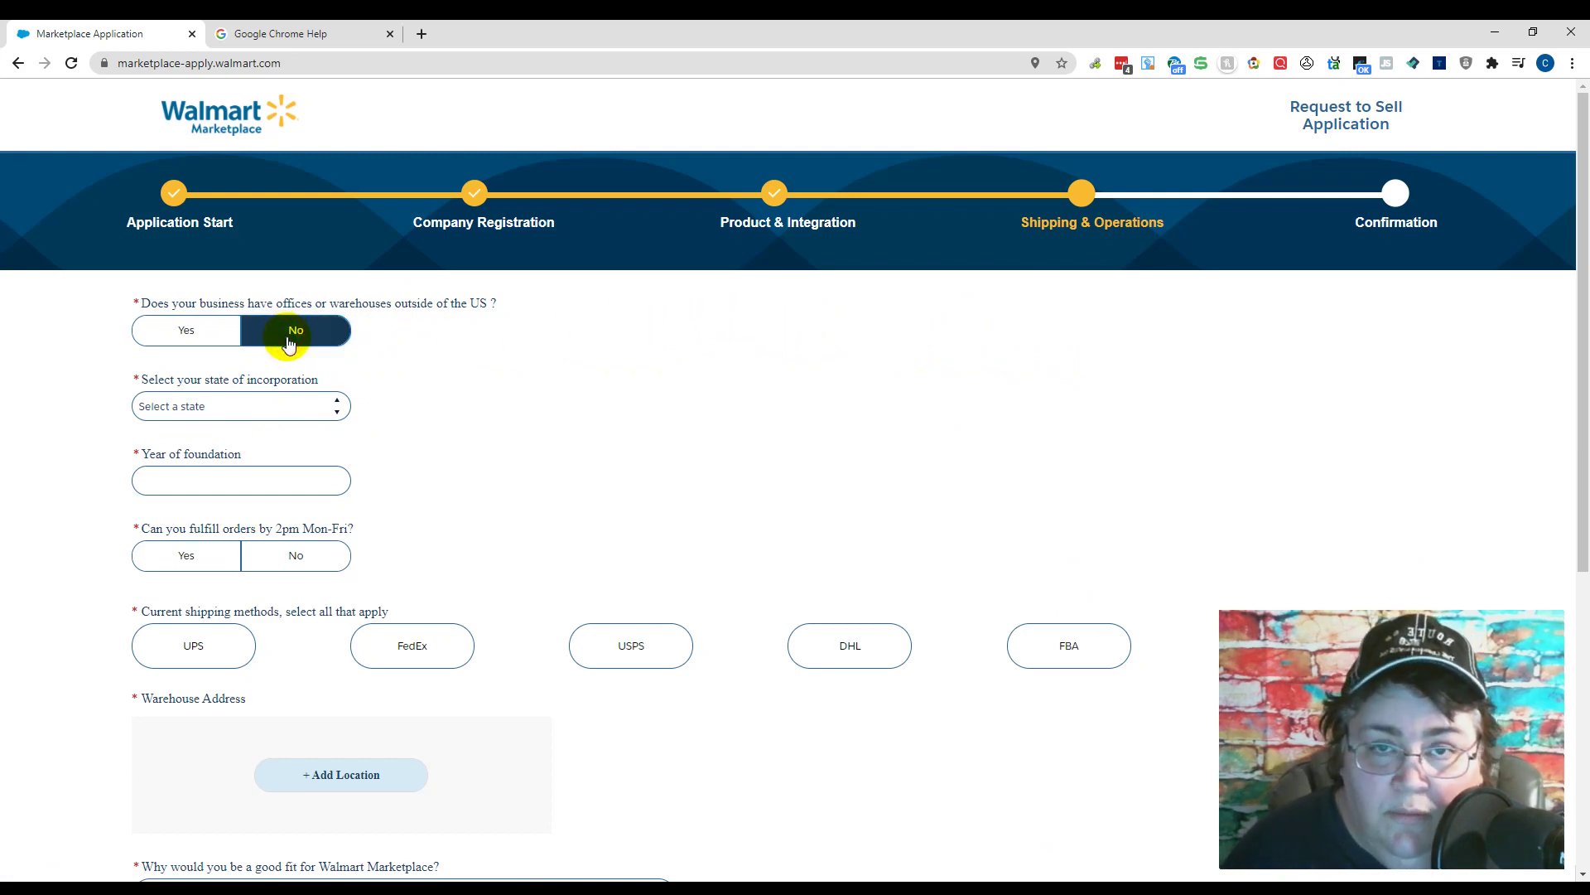
click(306, 412)
scroll(285, 508, down, 2)
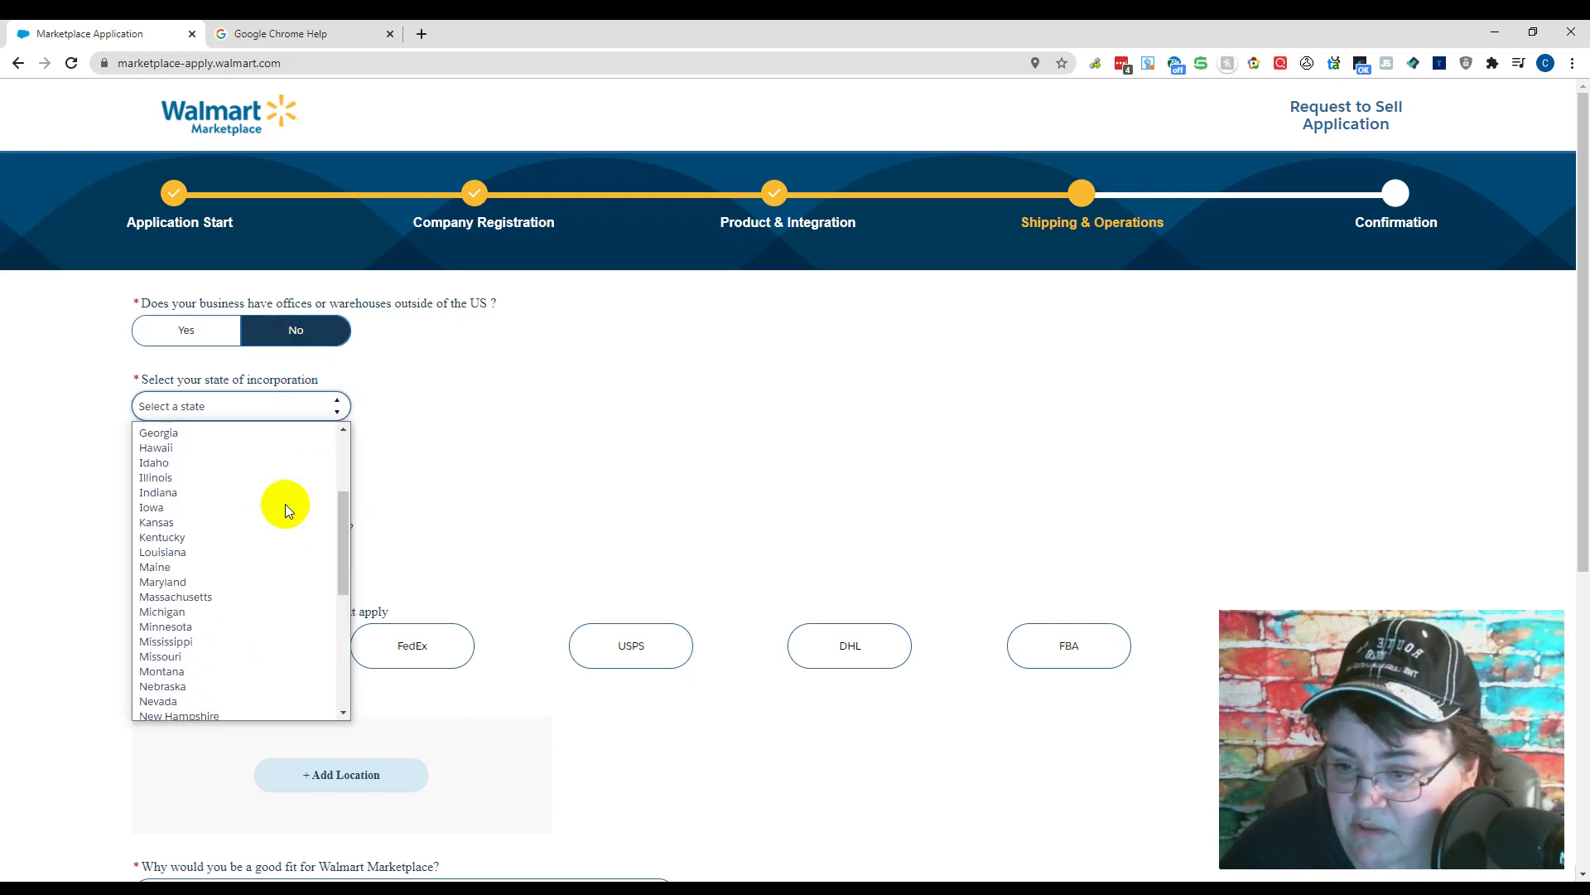
scroll(285, 503, down, 2)
scroll(285, 503, up, 2)
scroll(285, 504, down, 4)
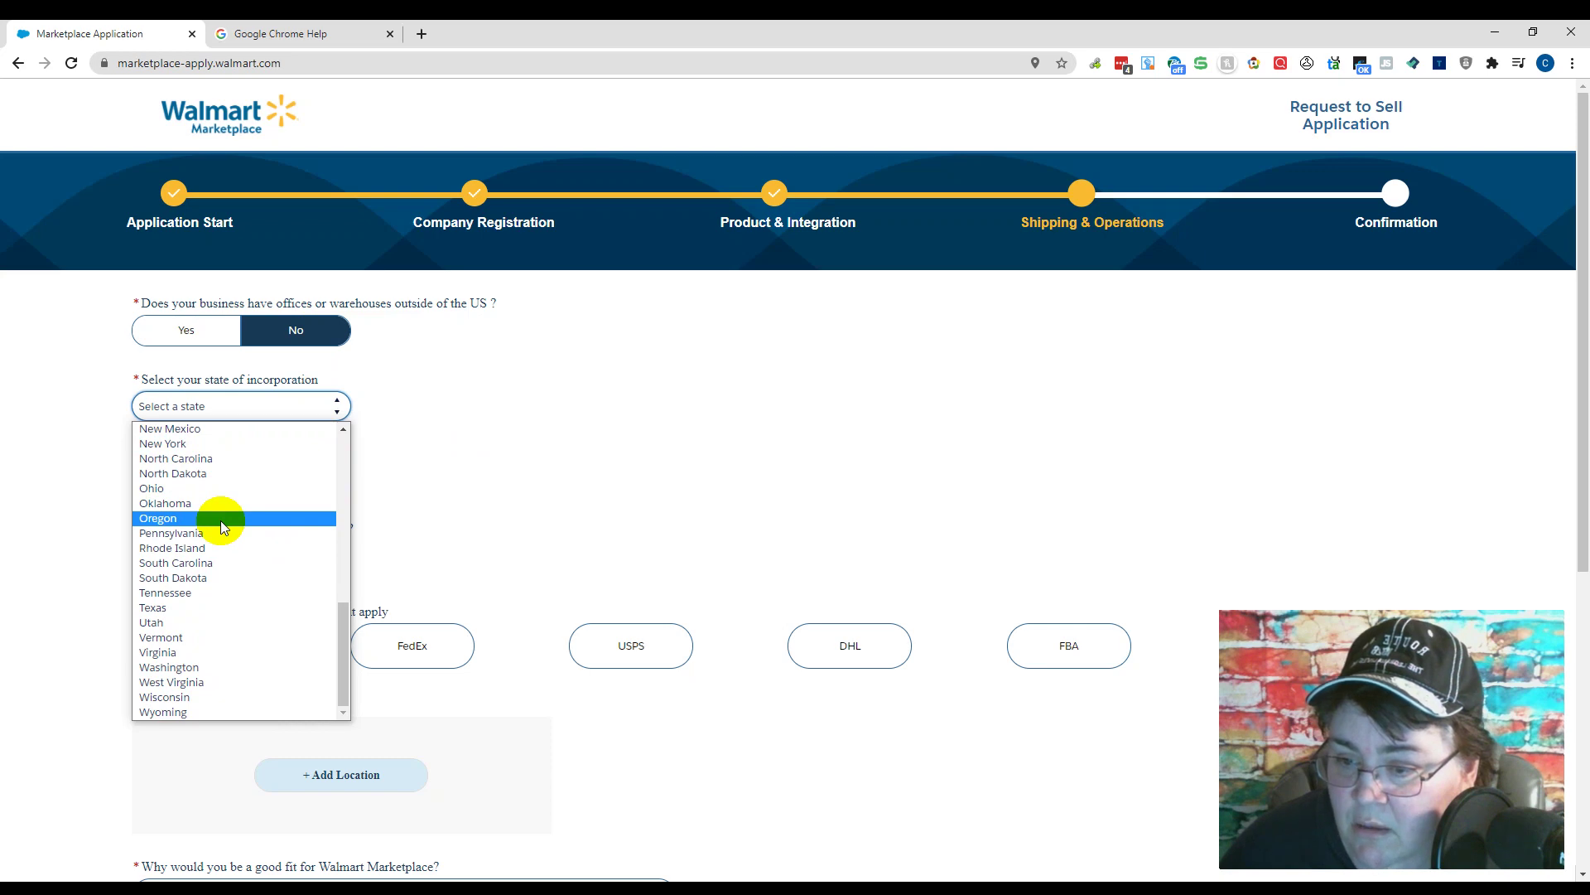
scroll(220, 526, up, 5)
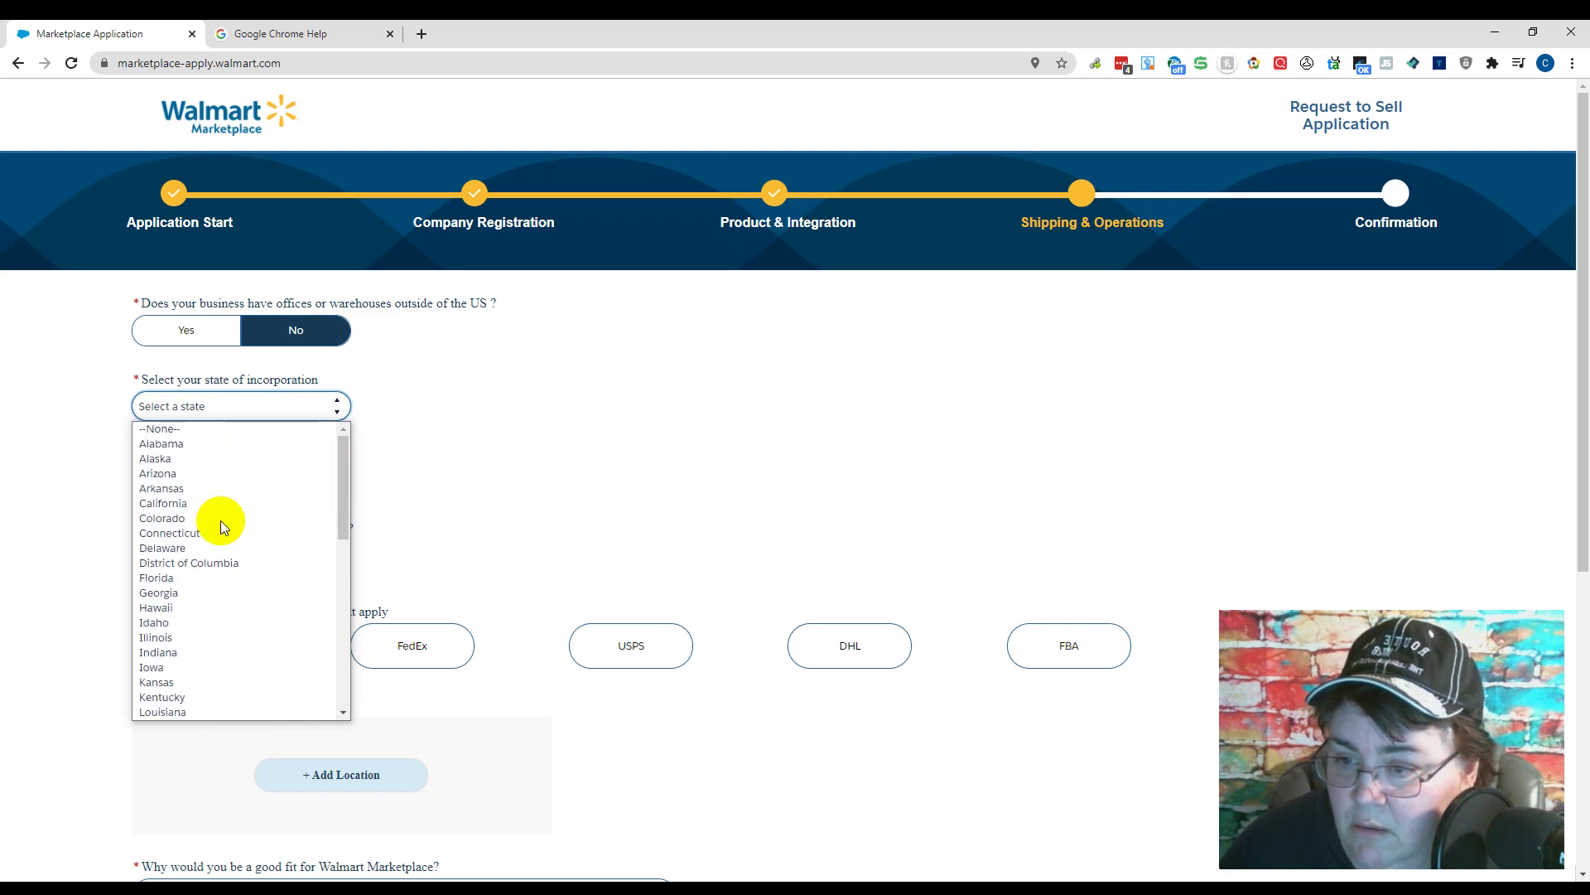
click(150, 458)
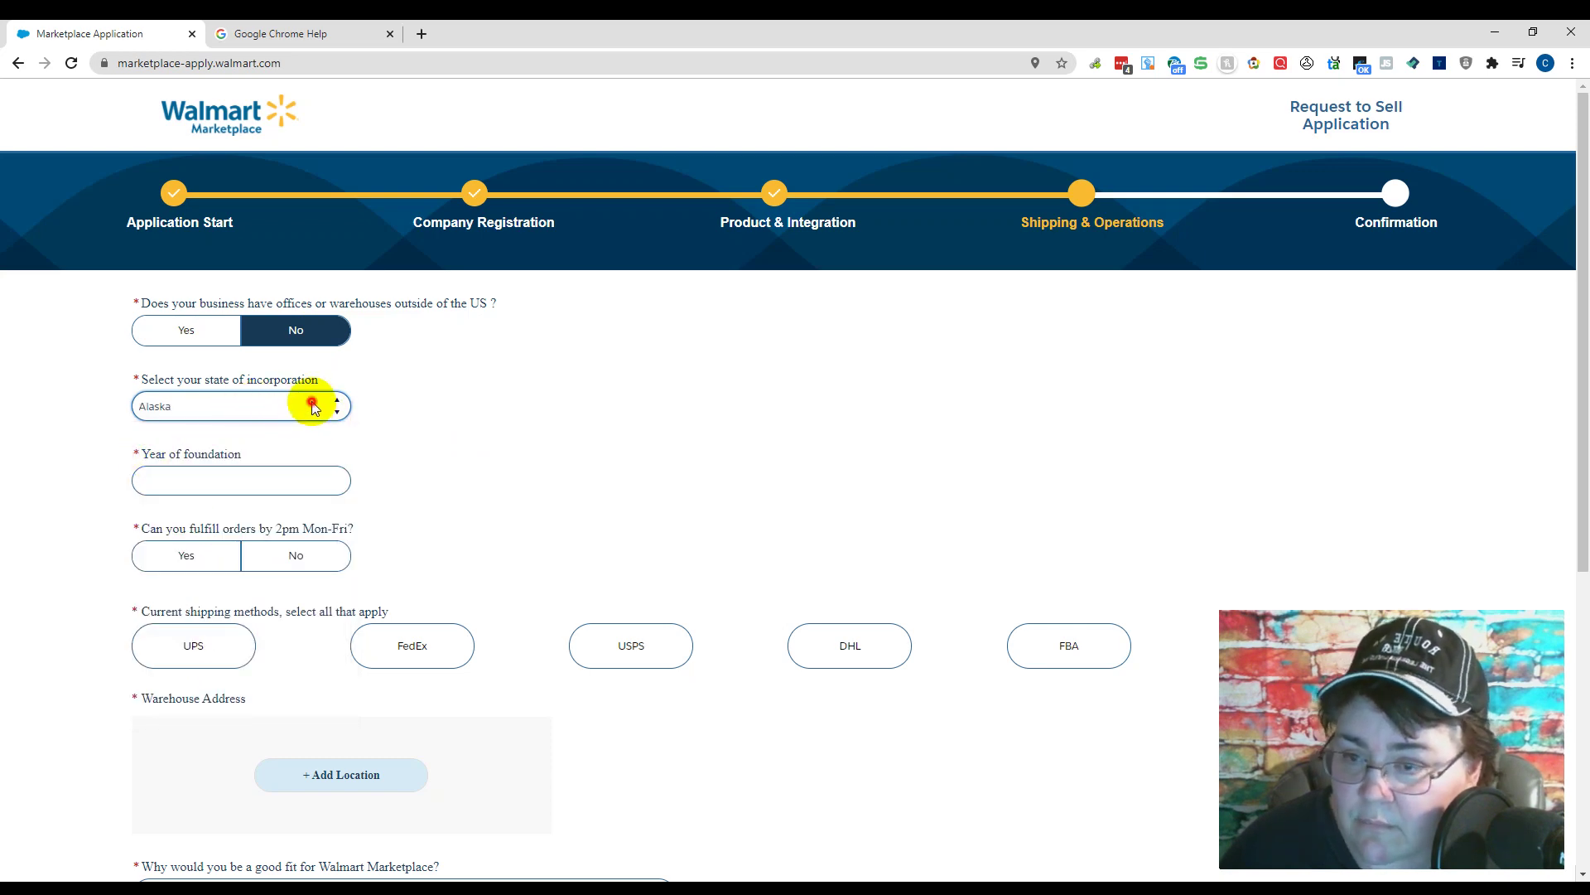
click(304, 403)
click(149, 444)
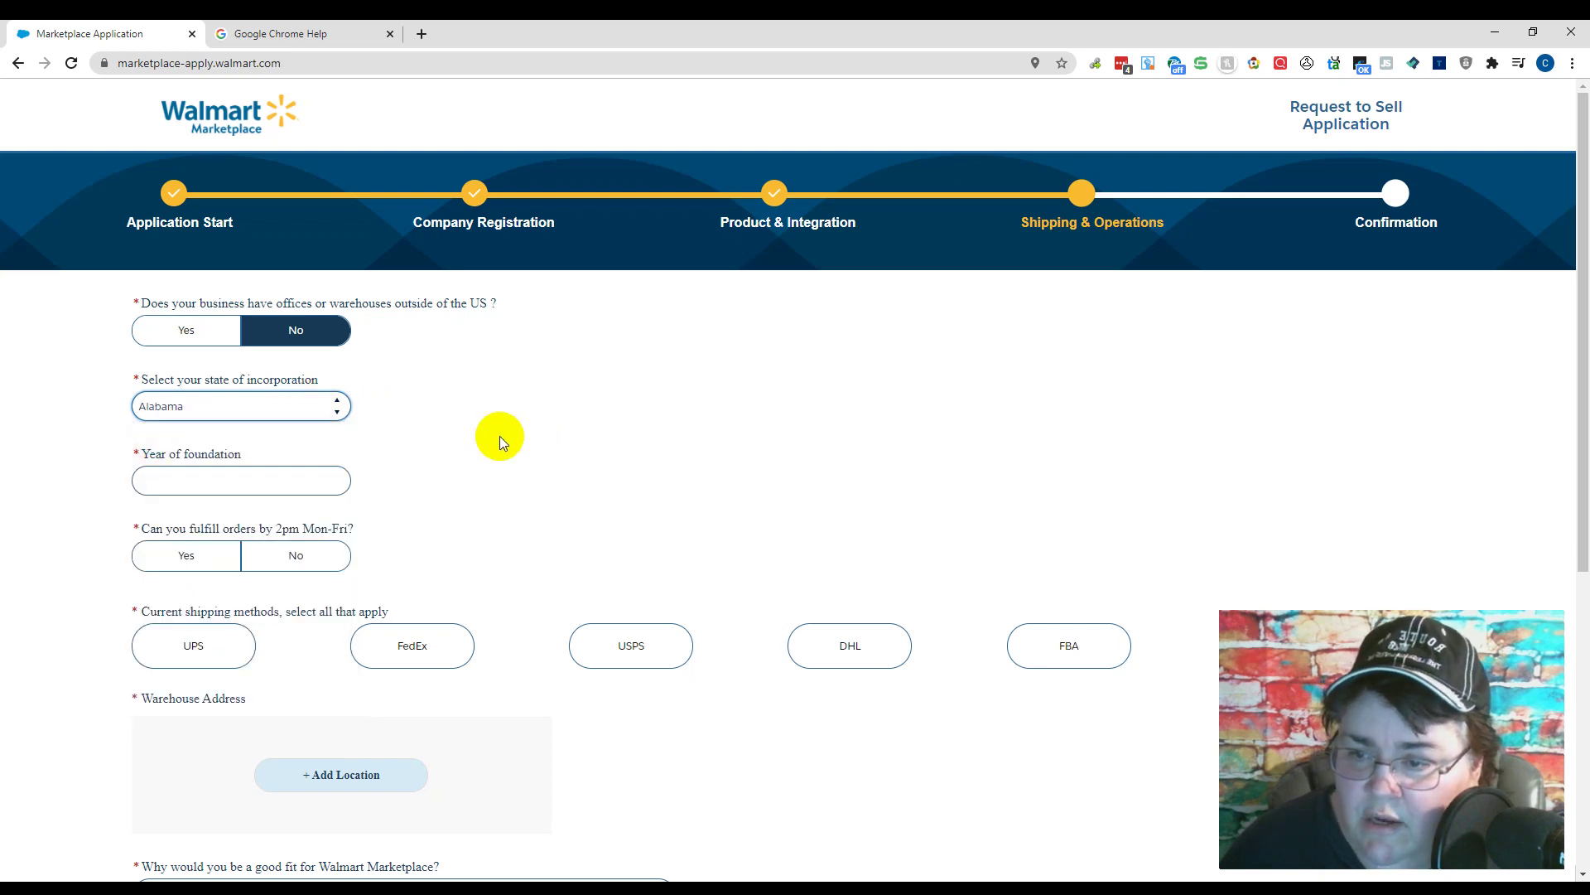
Enter 2018 as the year of foundation and answer Yes to fulfilling orders by 2pm Mon-Fri
click(178, 472)
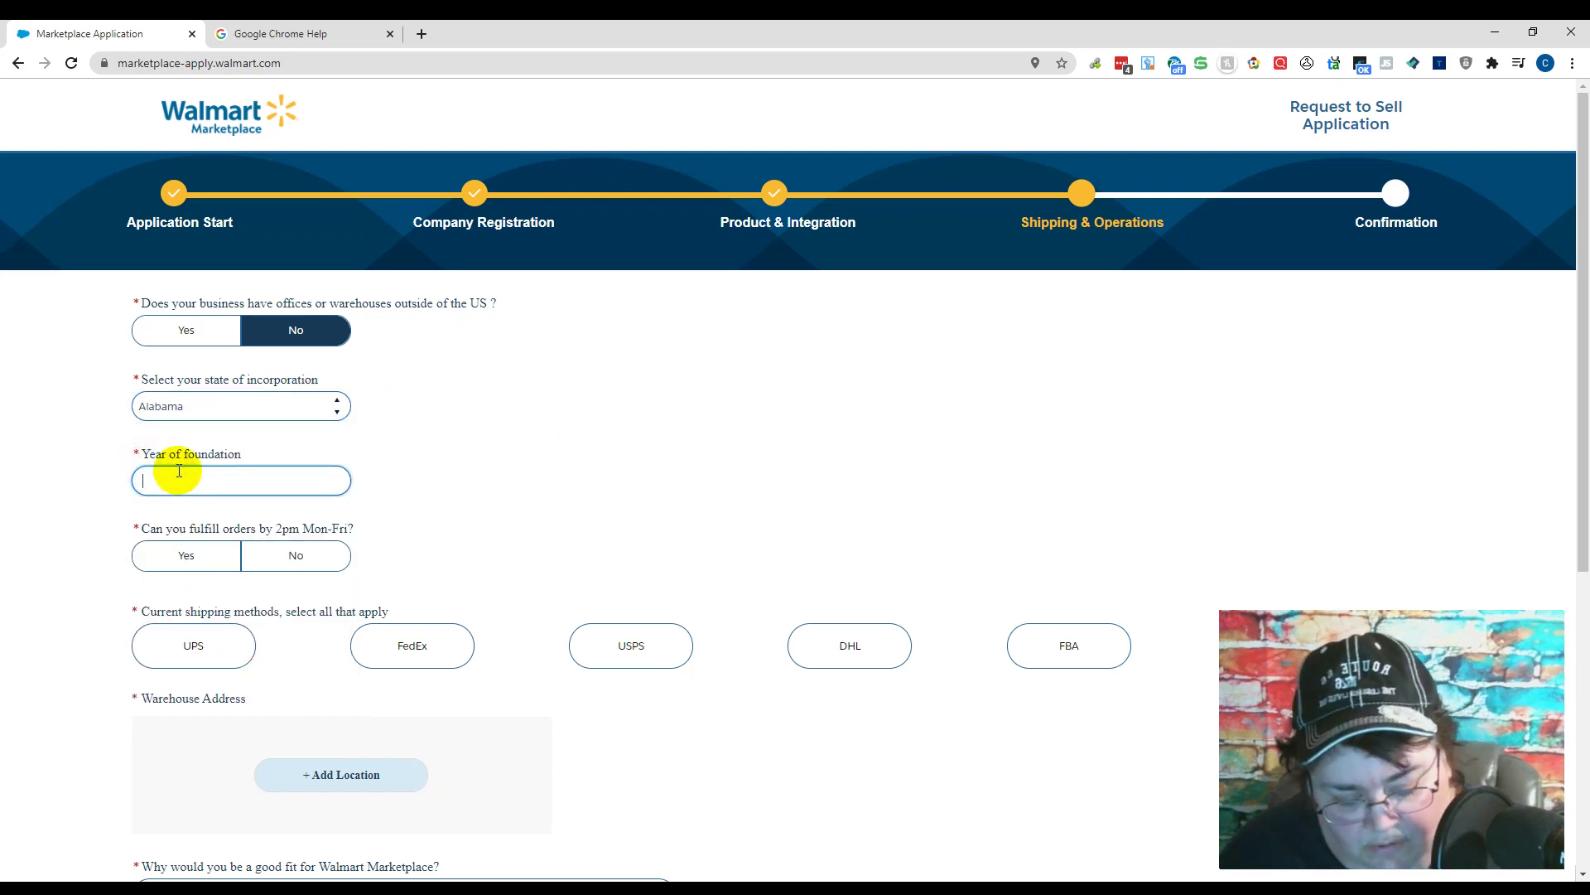
text(2018)
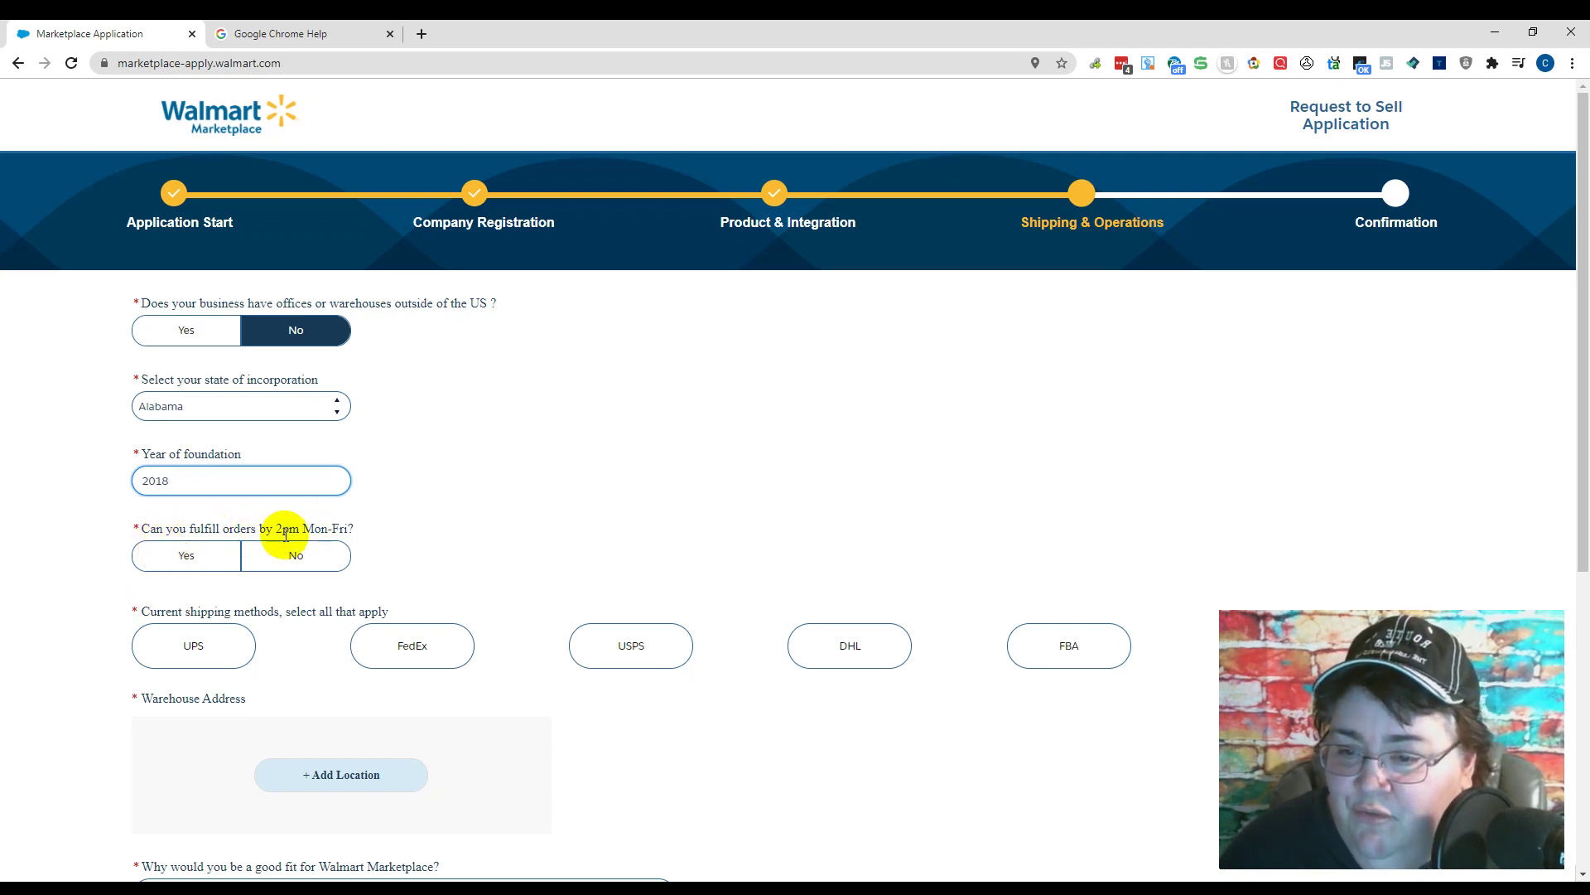
click(188, 556)
Select UPS, FedEx and USPS as the current shipping methods
scroll(647, 481, down, 1)
scroll(646, 471, down, 1)
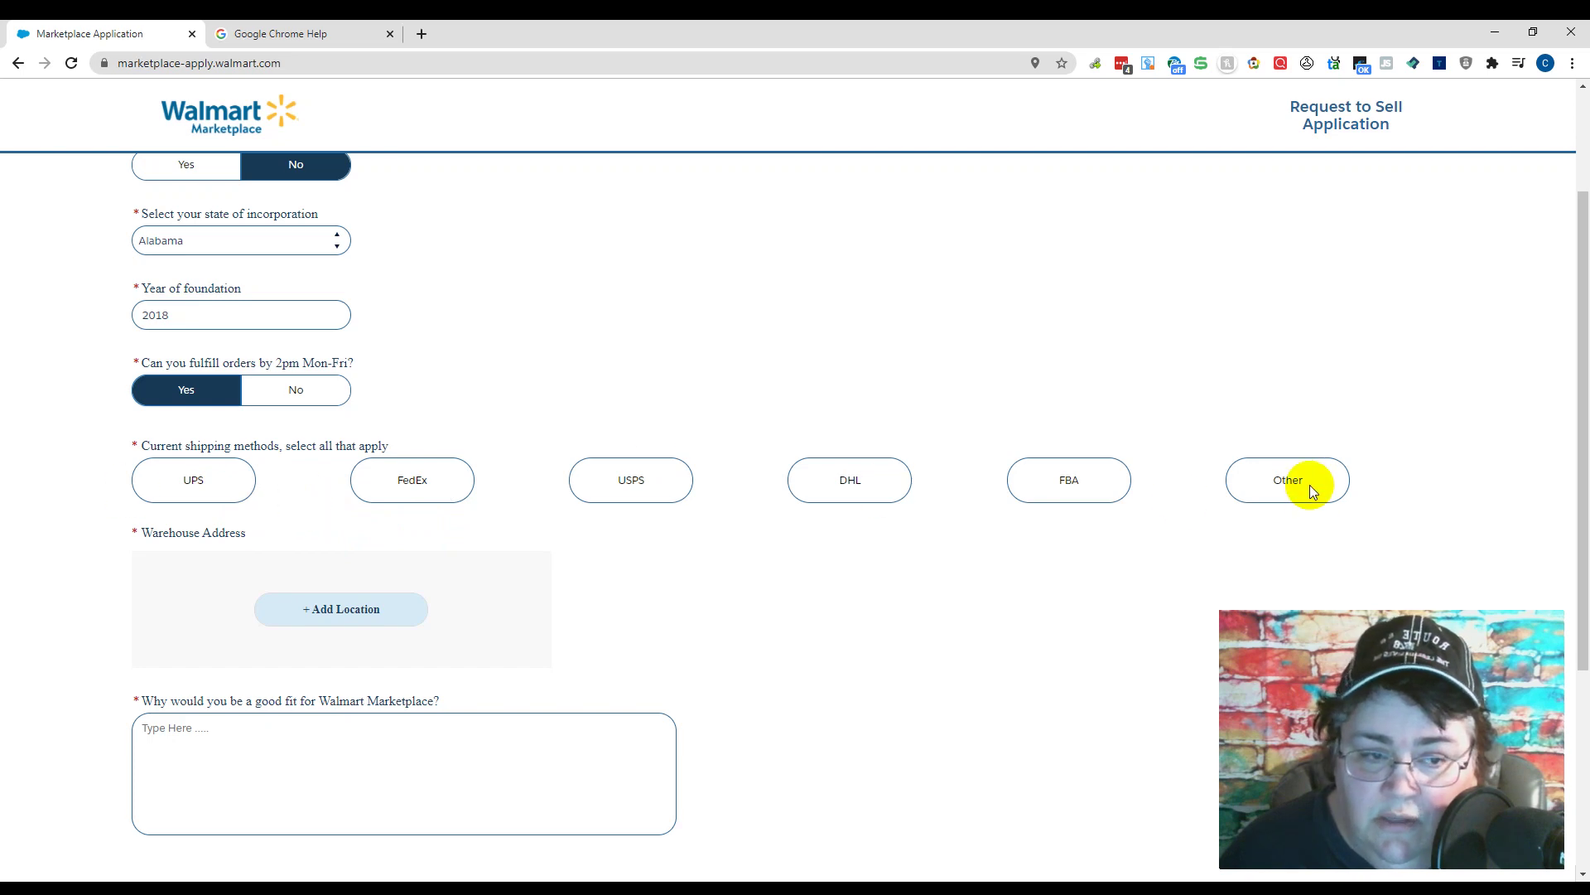
click(203, 490)
click(427, 481)
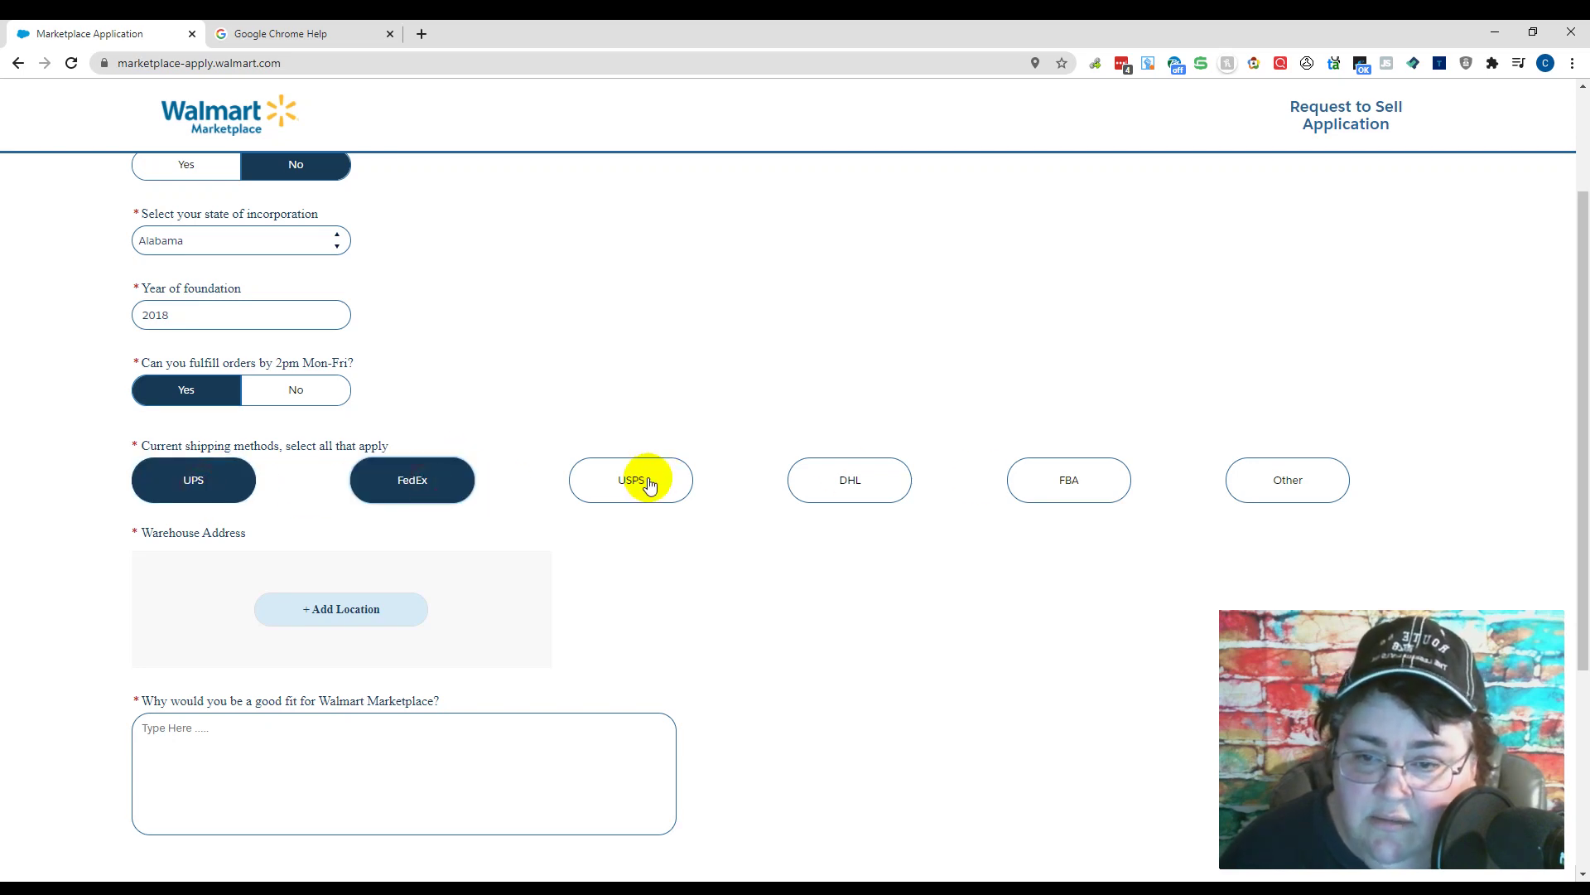
click(654, 480)
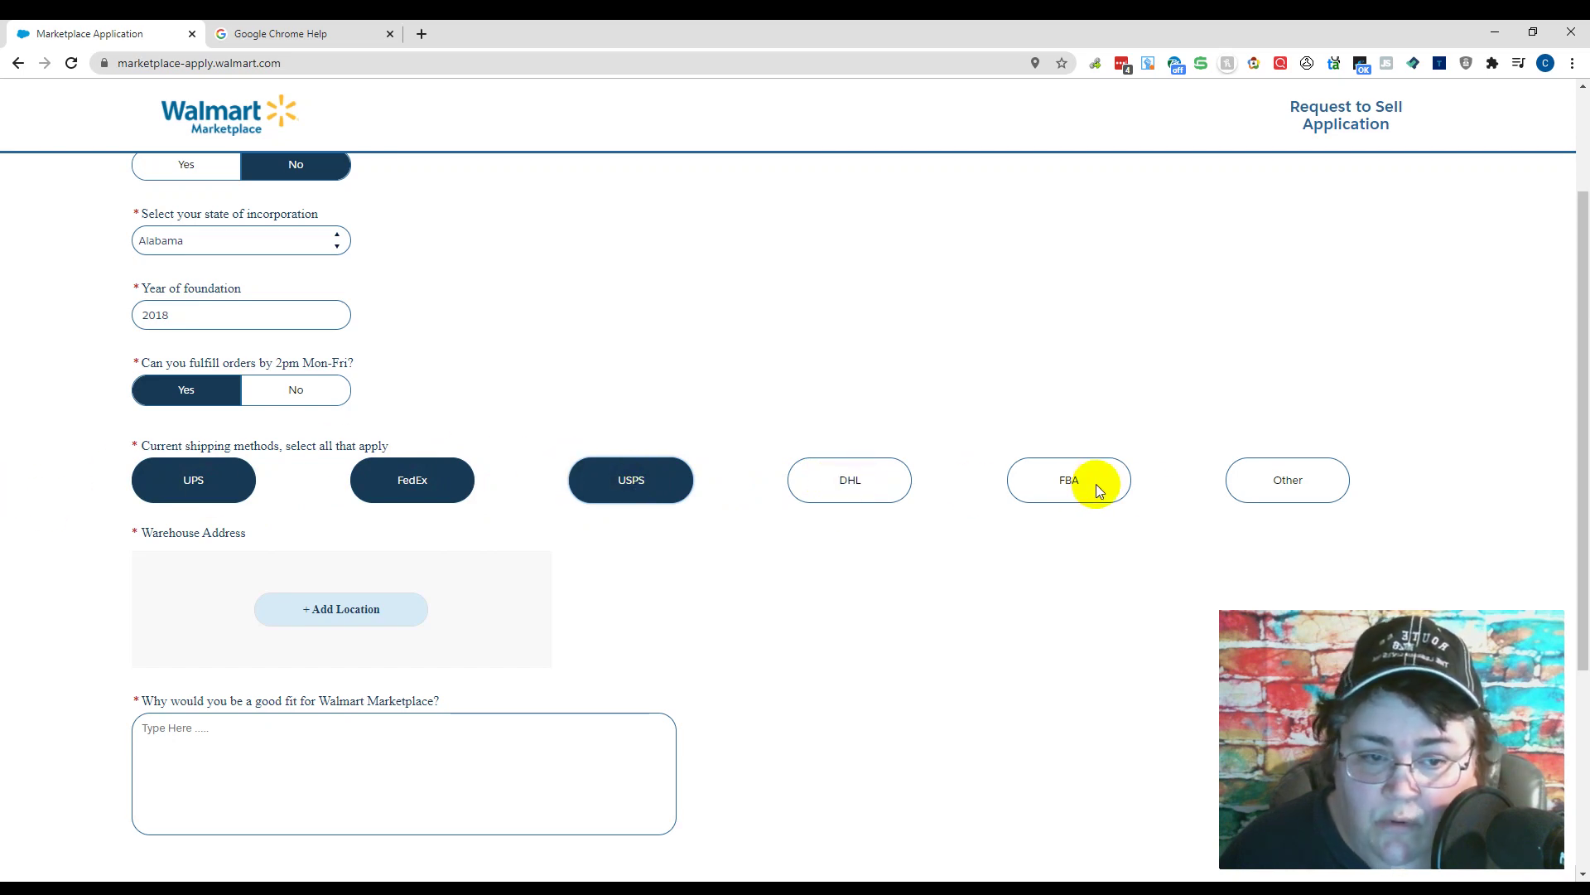
View the fields of the new warehouse location form and close it without entering an address
click(313, 612)
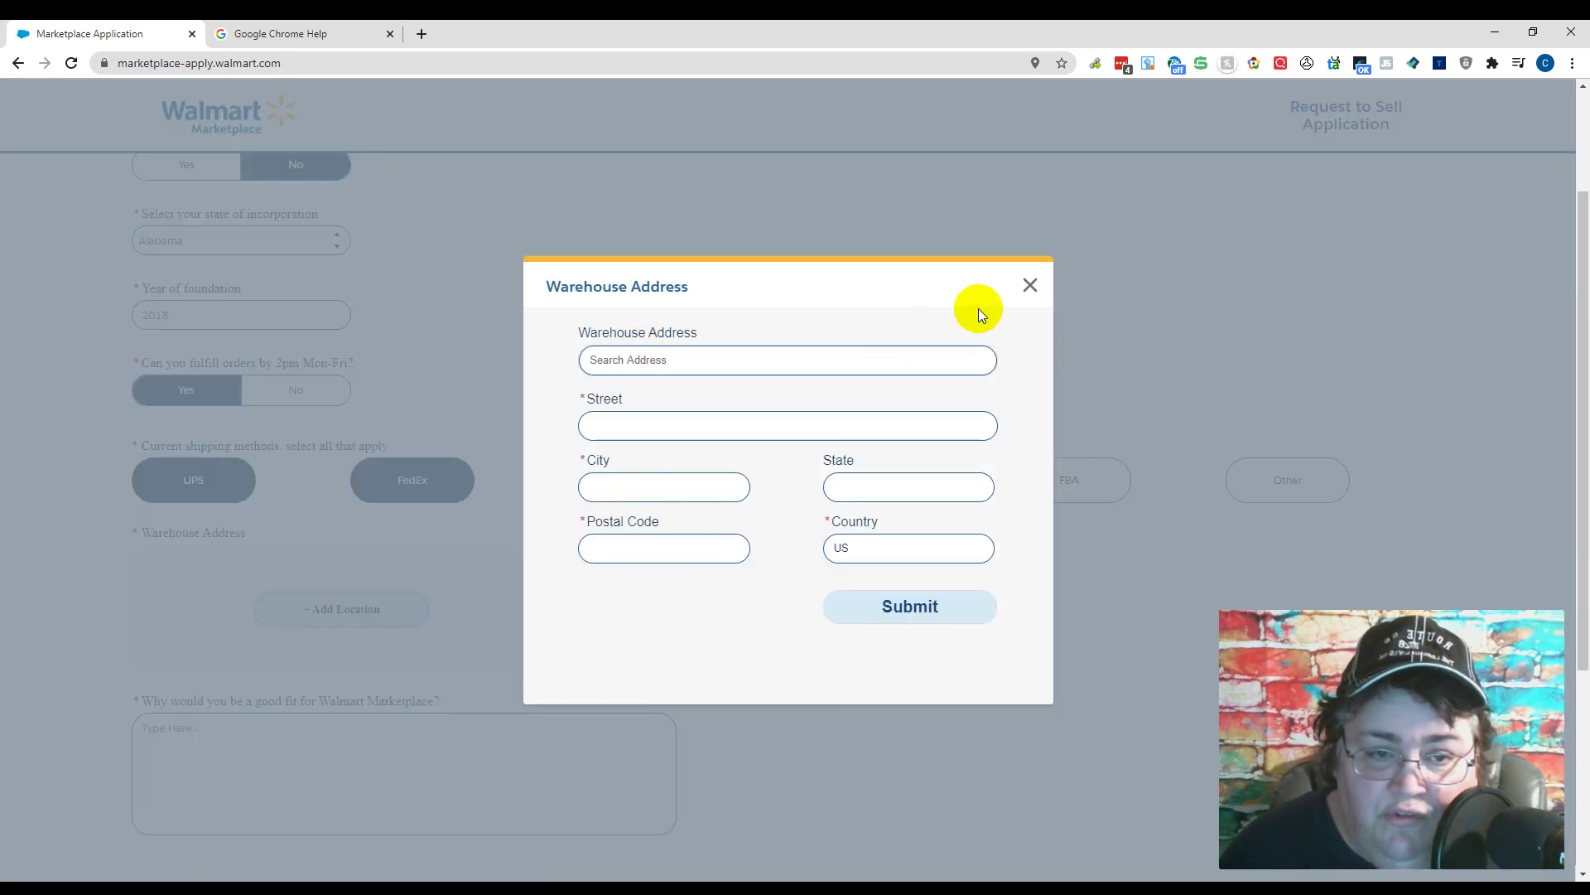
click(1031, 287)
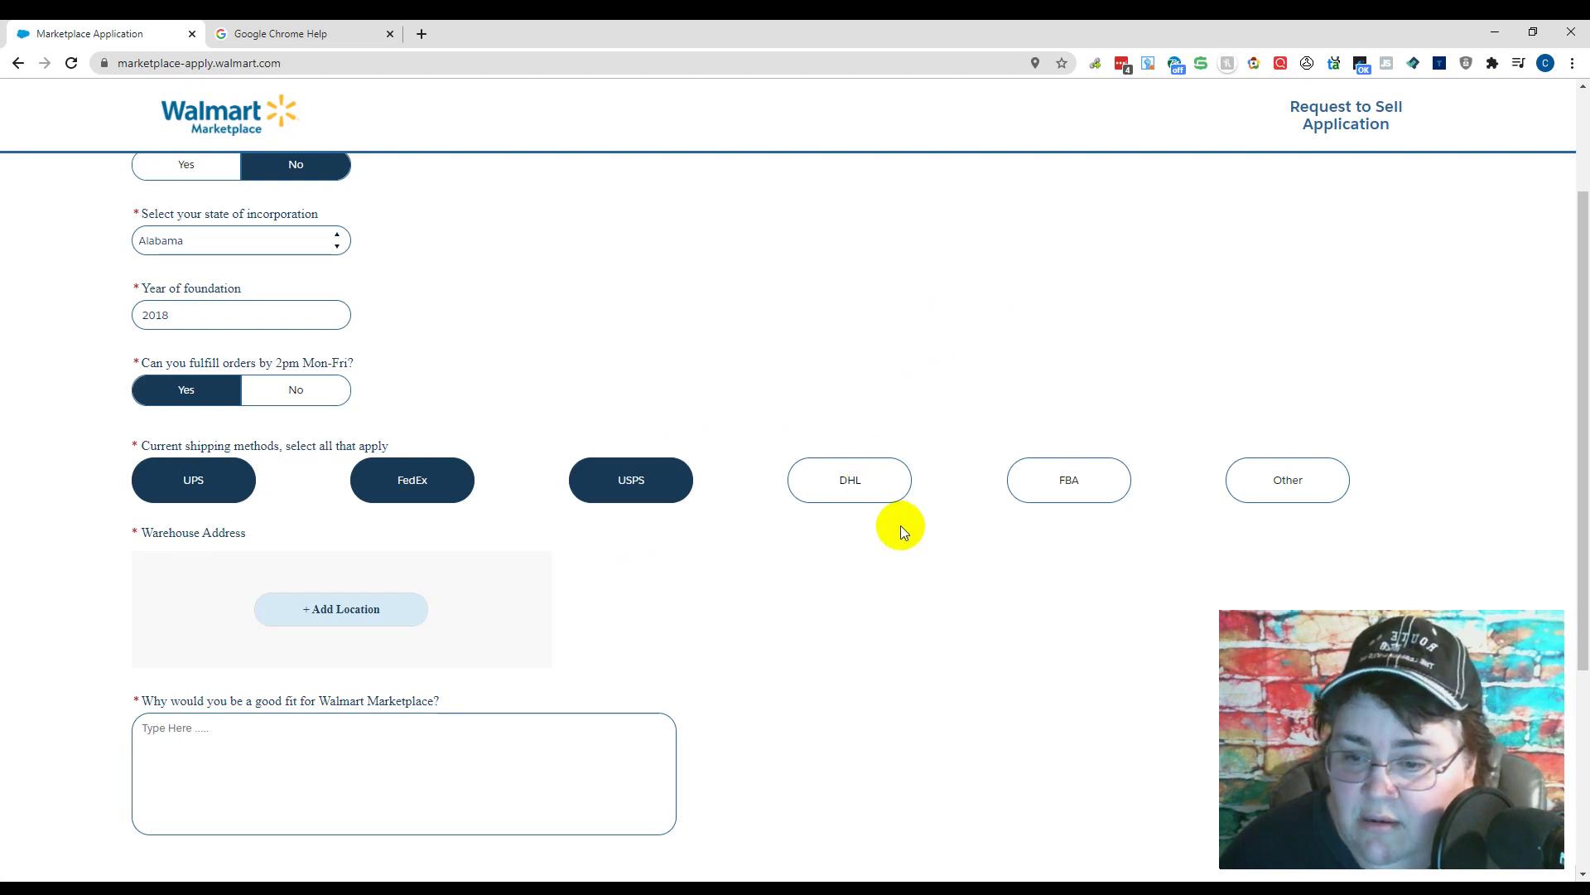
Check the Google results for "why would i be a good seller for walmart marketplace" and return to the good-fit question in the application
scroll(885, 531, down, 3)
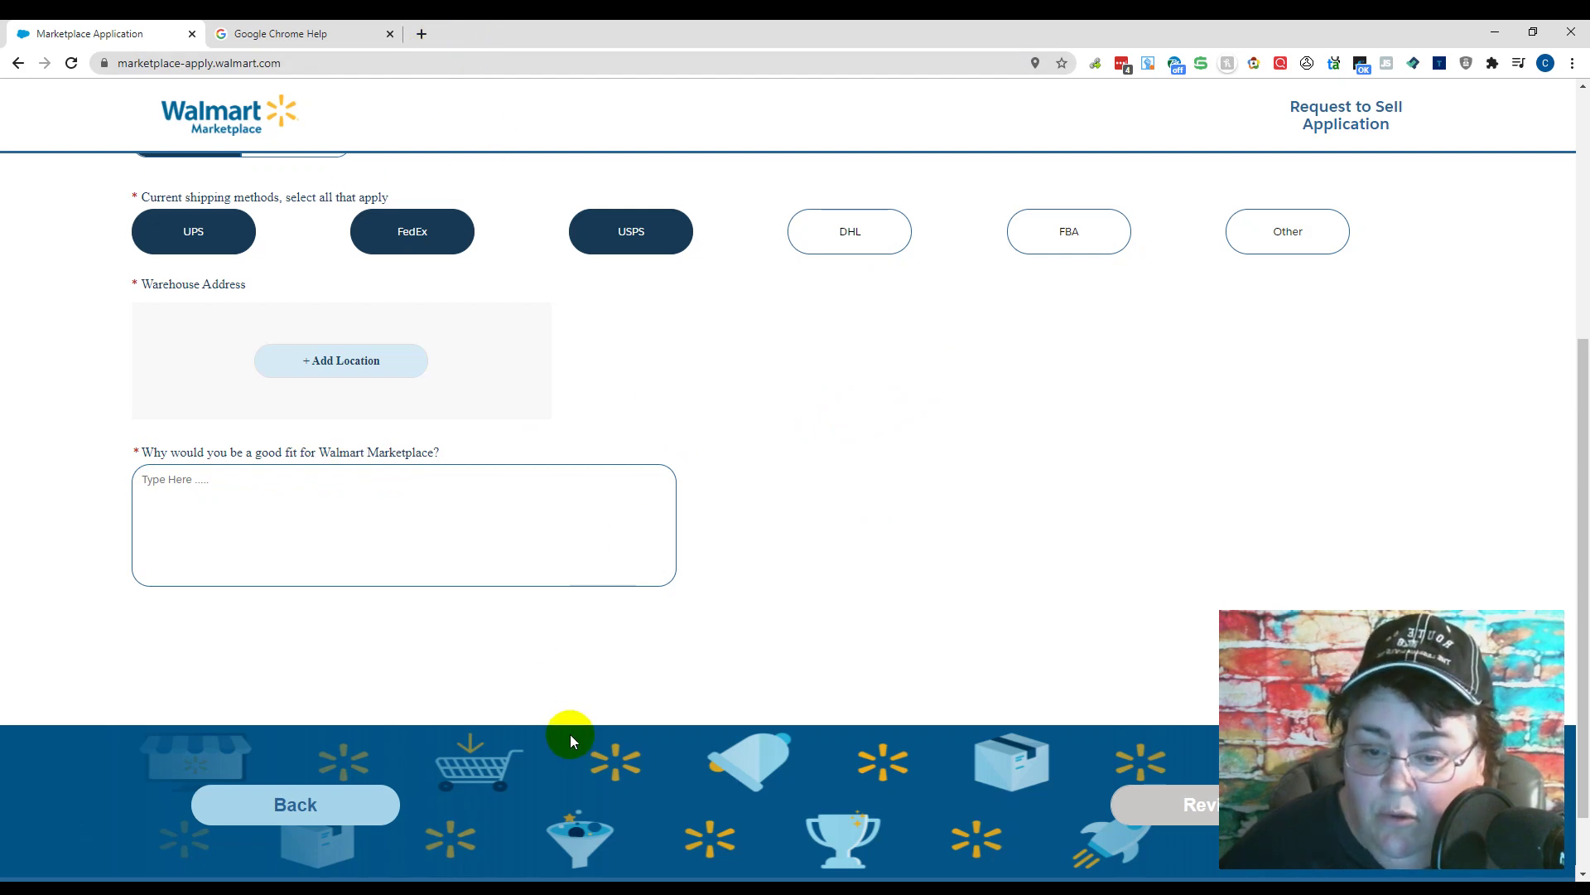
click(672, 886)
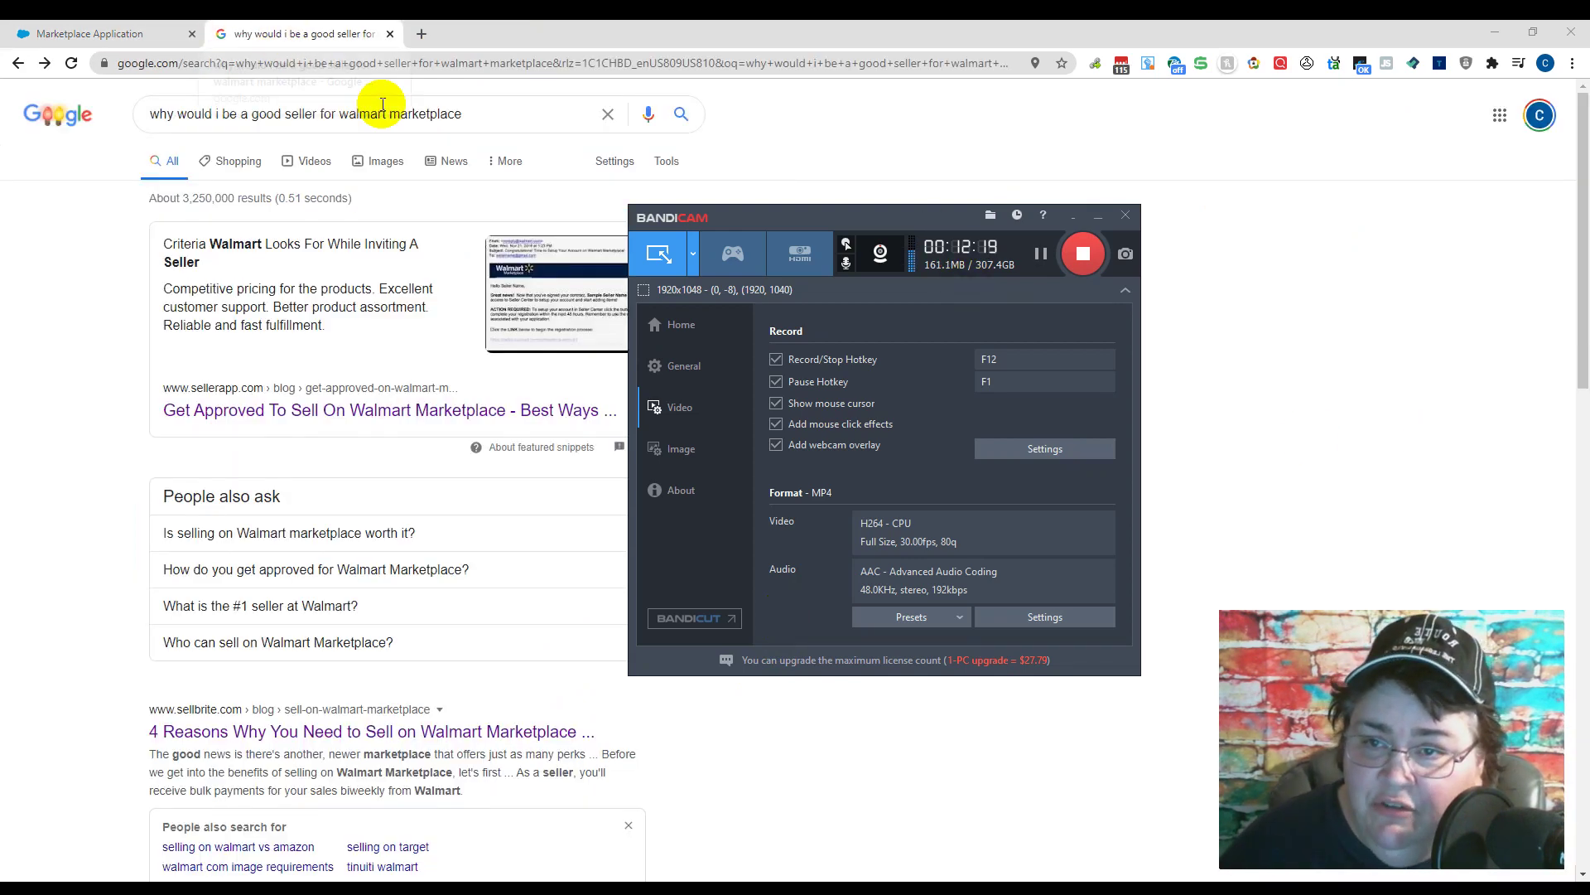
click(1207, 160)
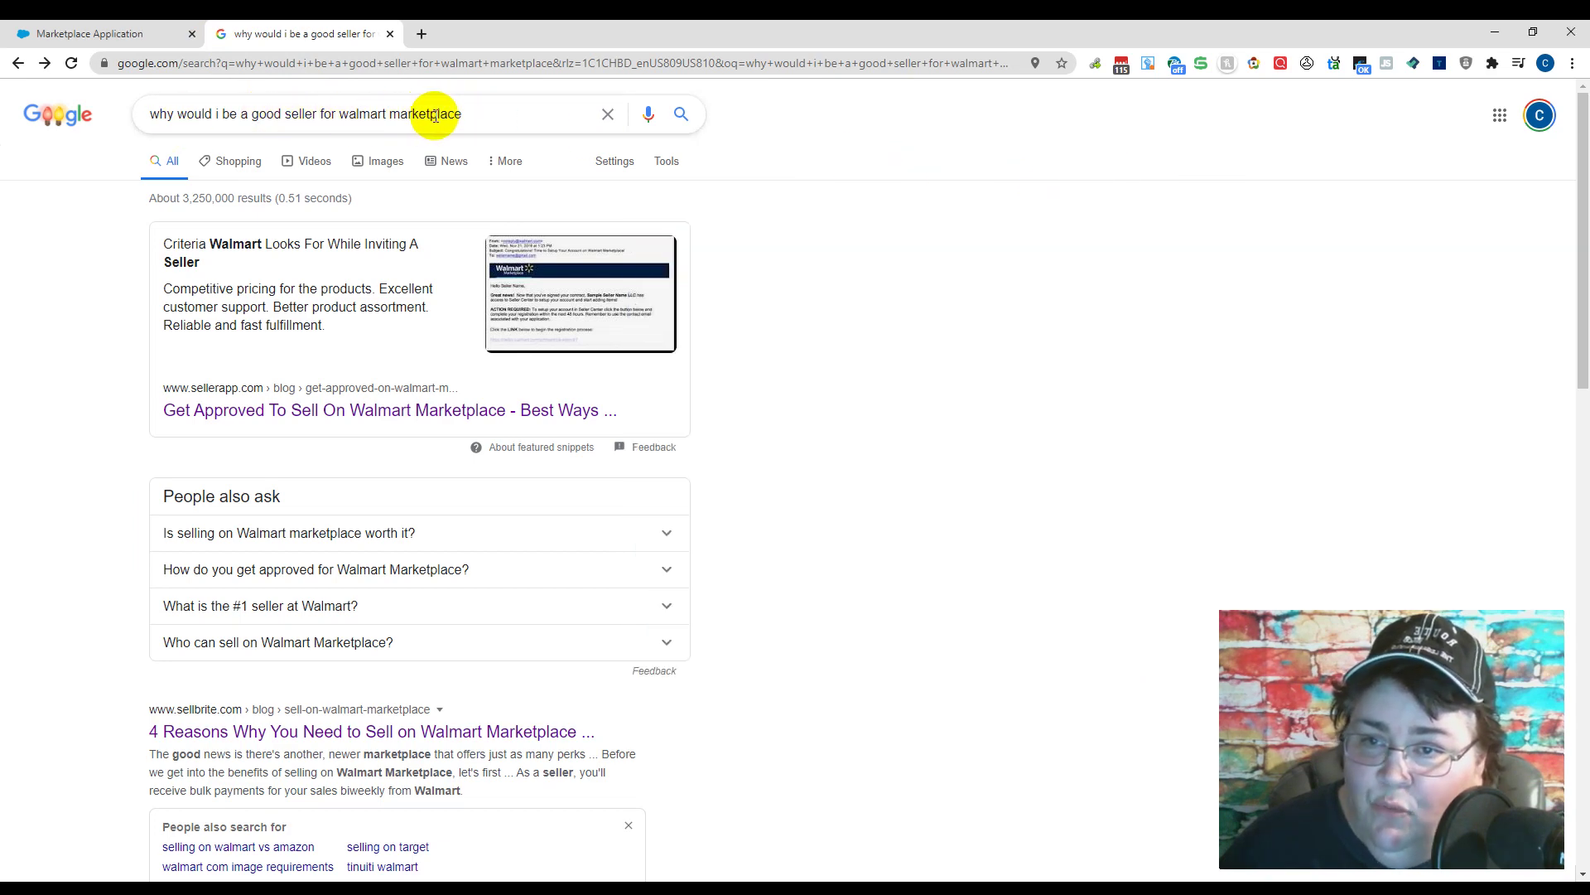
click(106, 34)
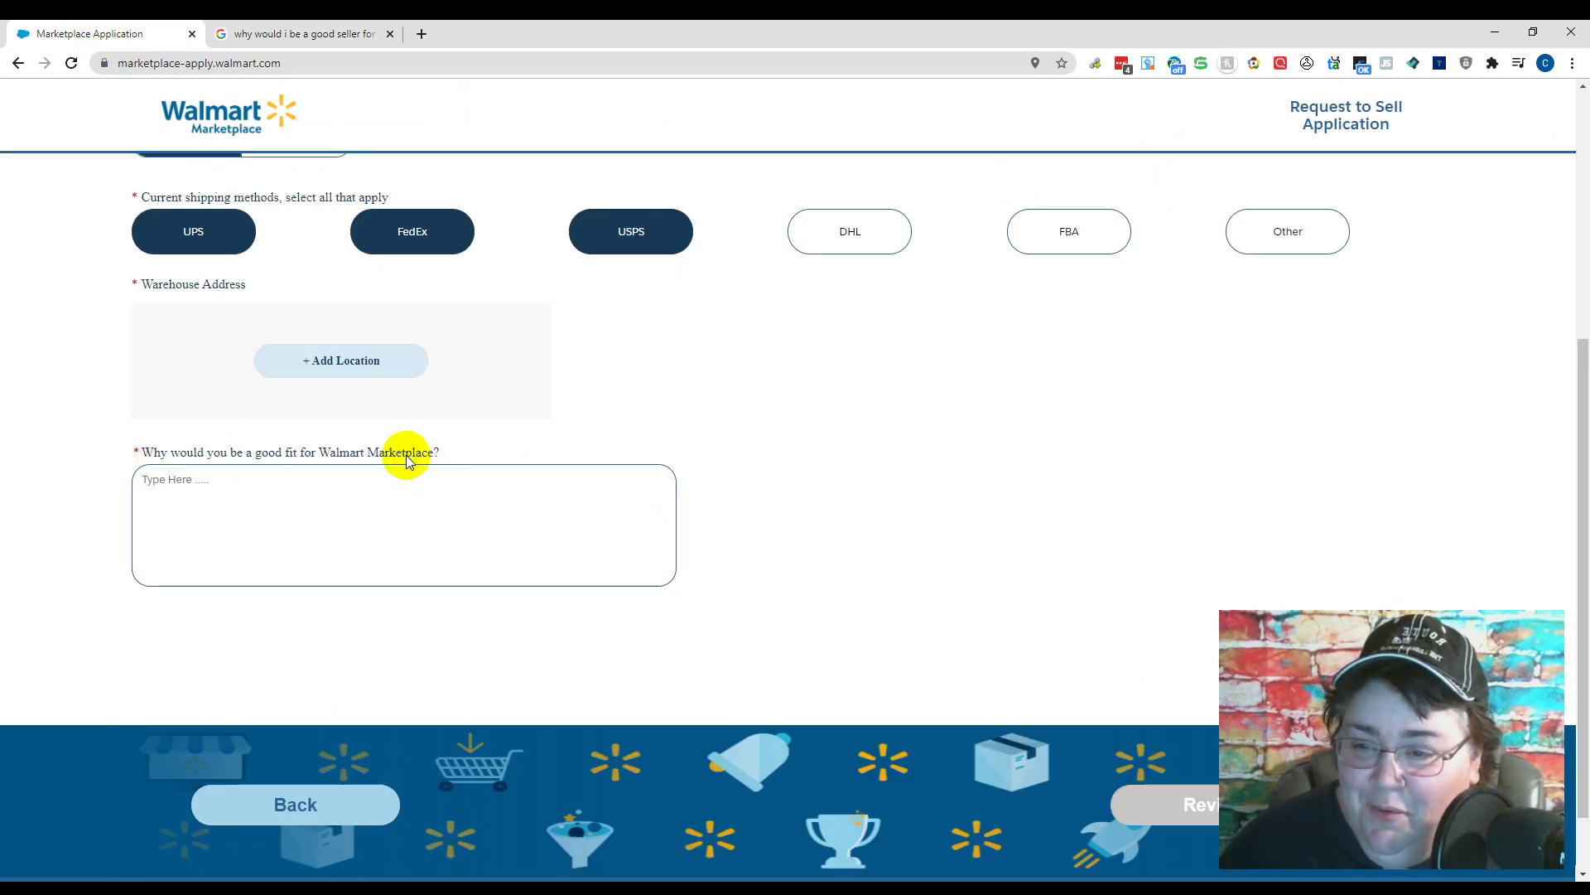
click(293, 35)
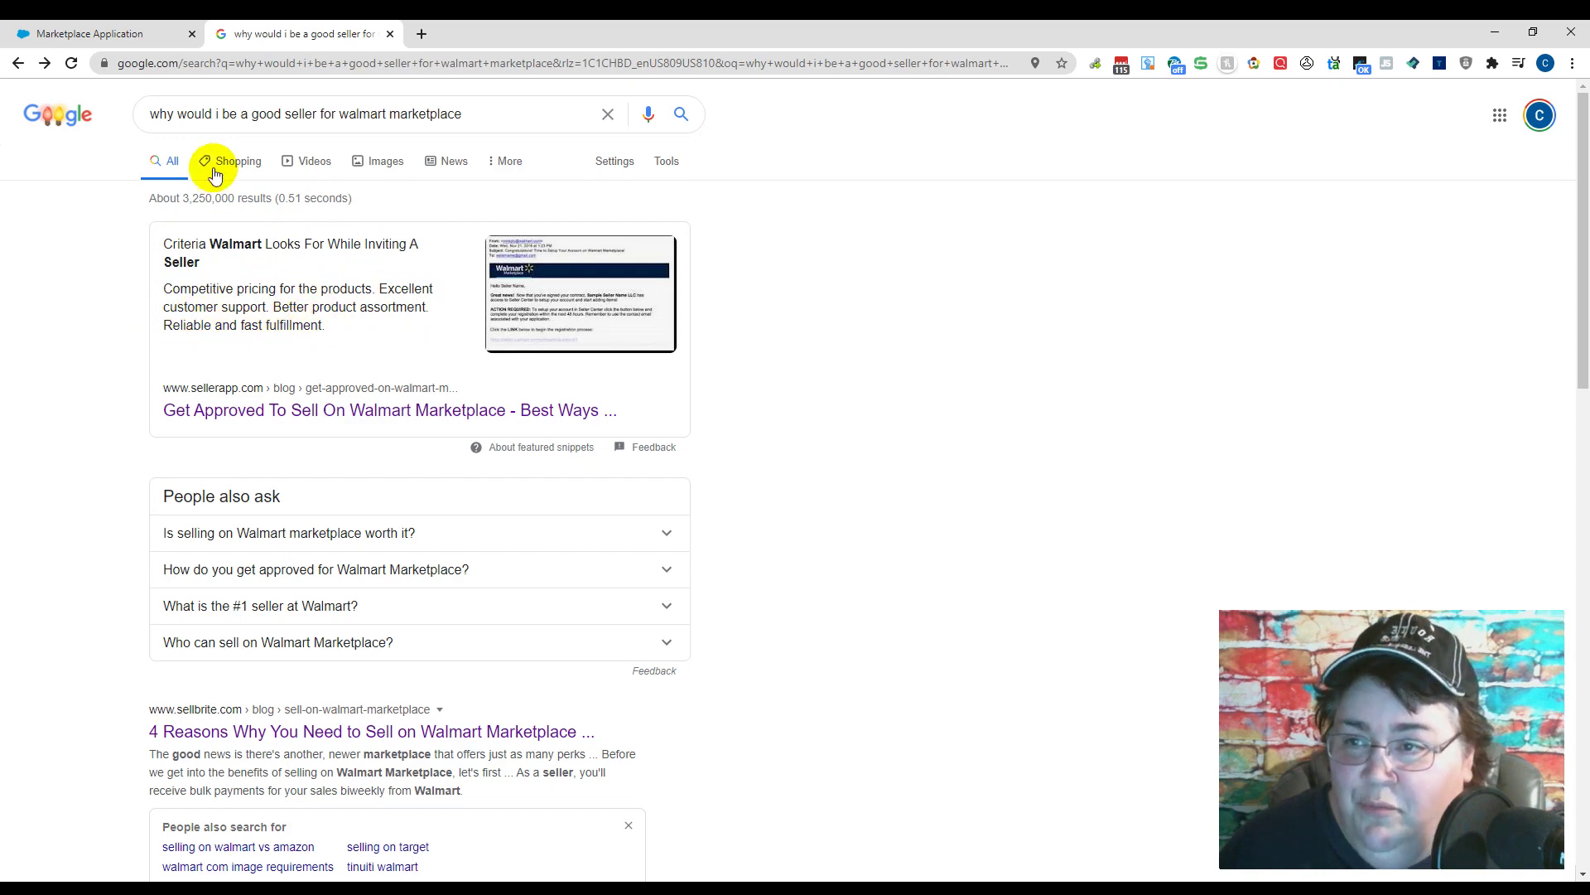
click(103, 34)
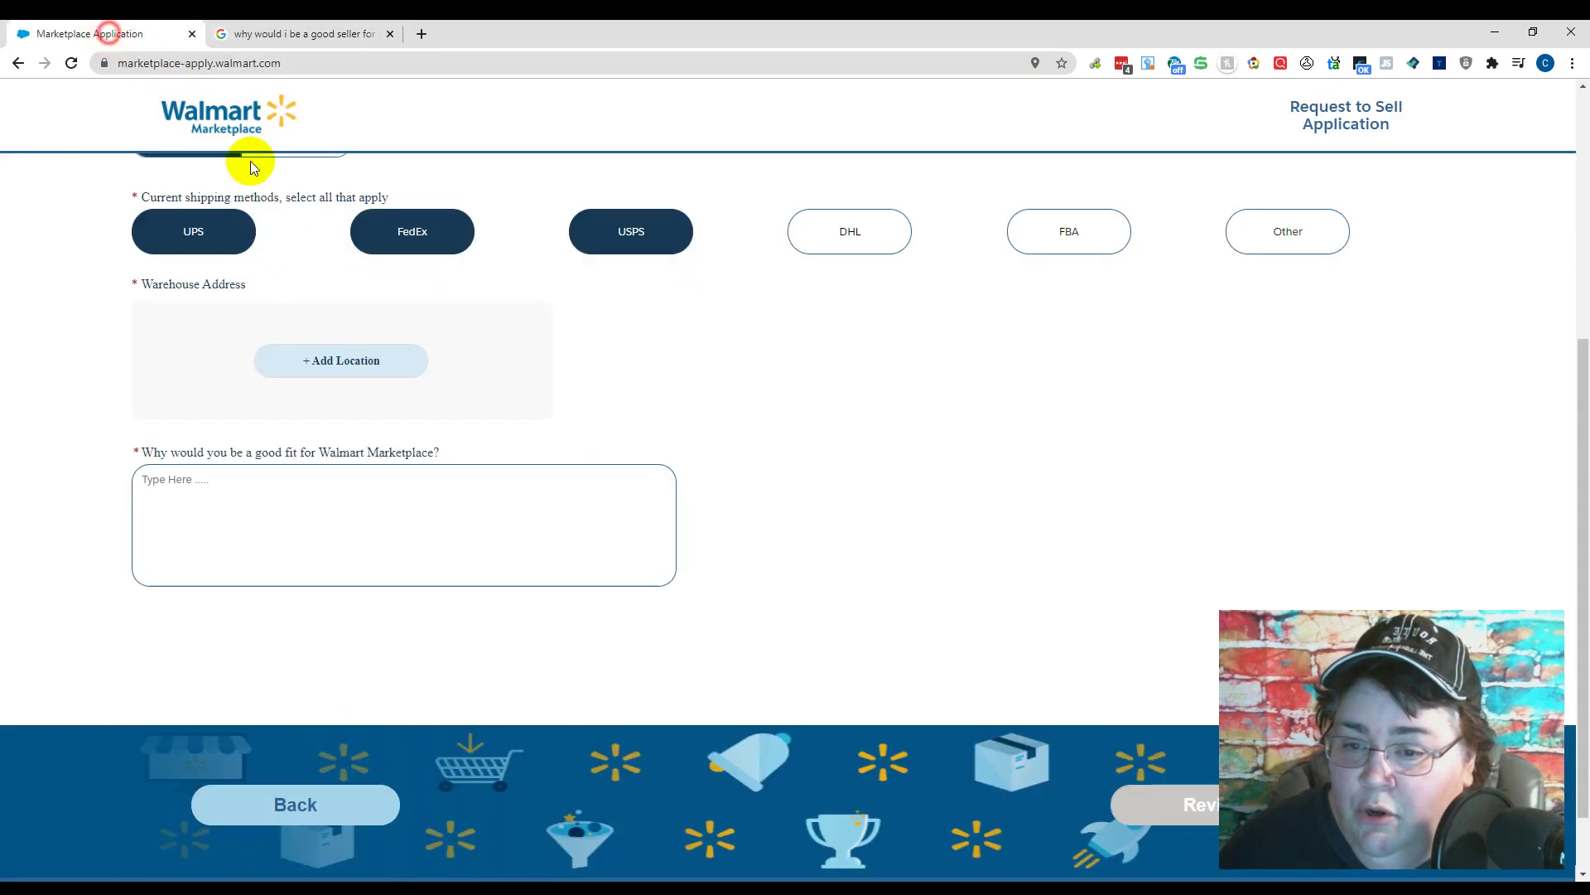
Answer the good-fit question: "Because our company specializes in not only quality products at competitive prices but also top level customer service & support."
click(261, 487)
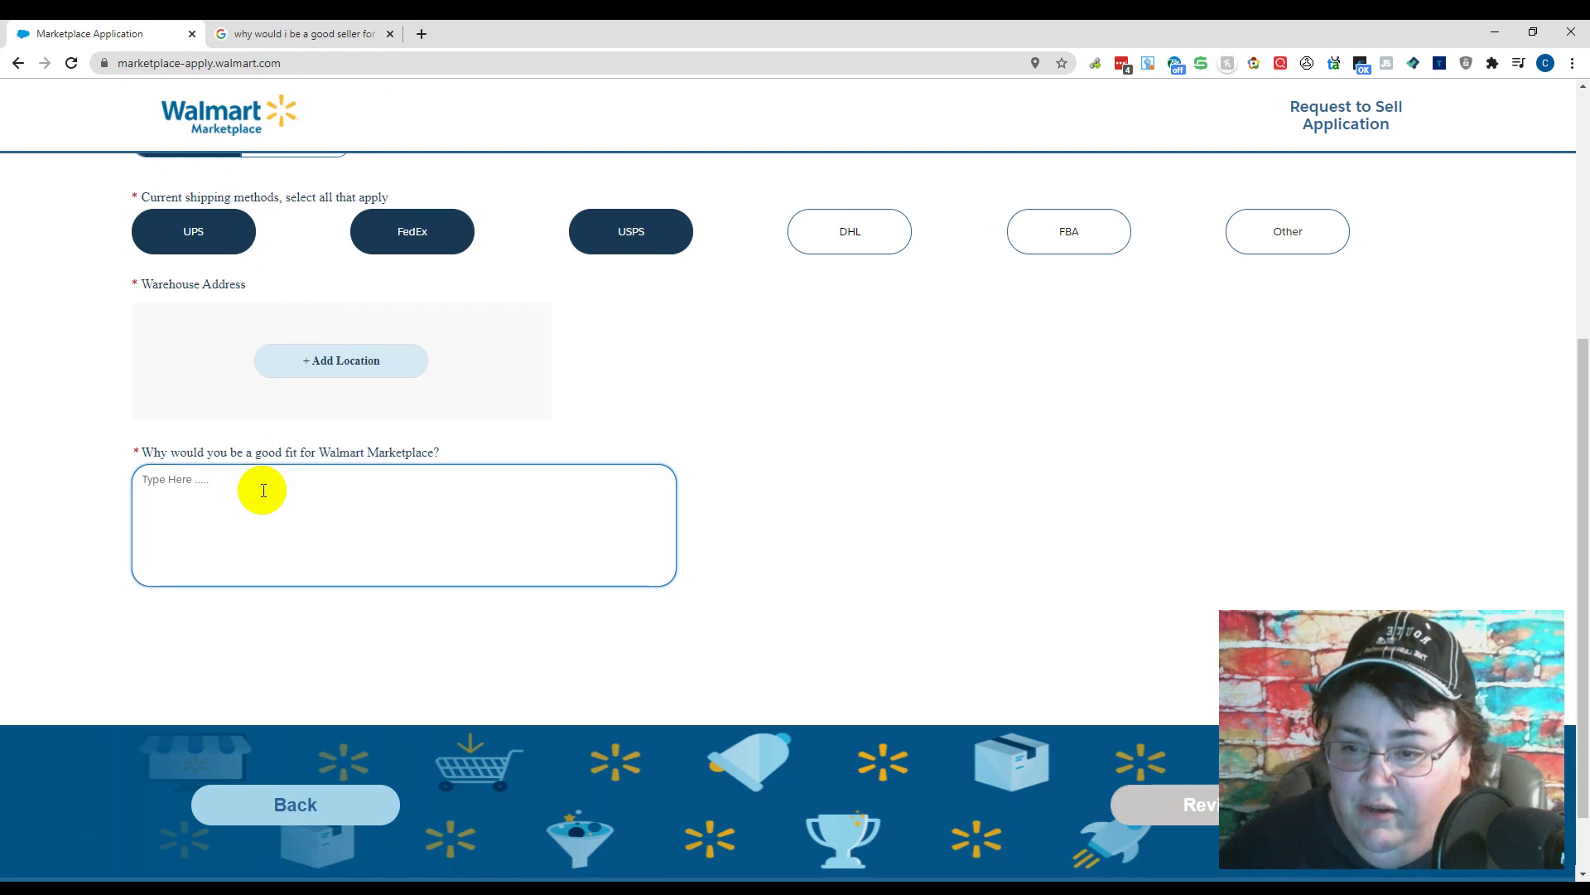
text(Bea)
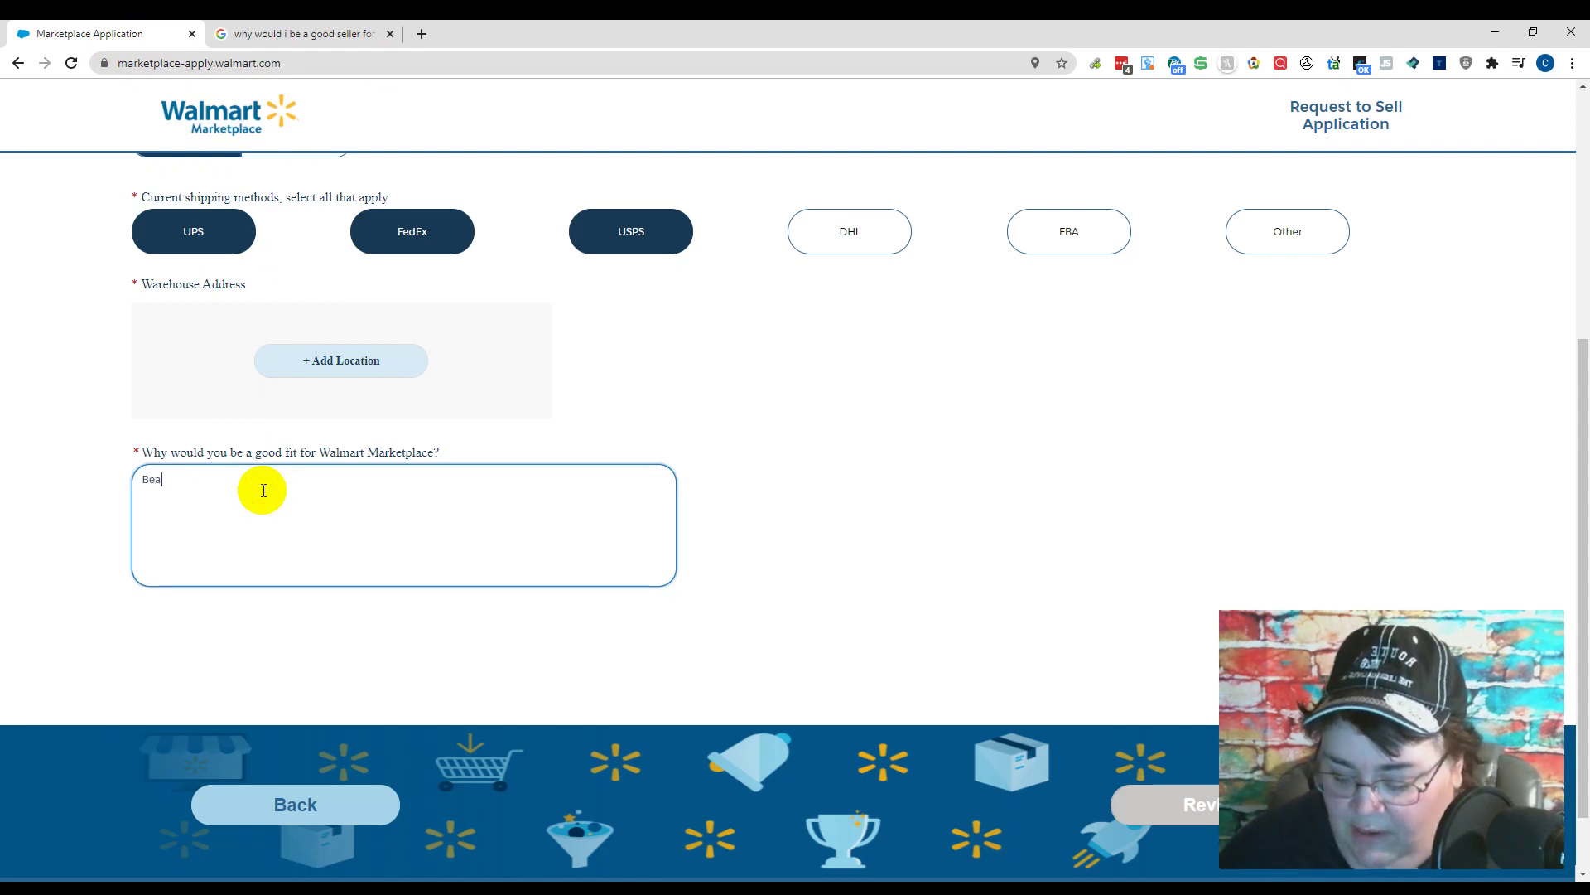
text(cuse)
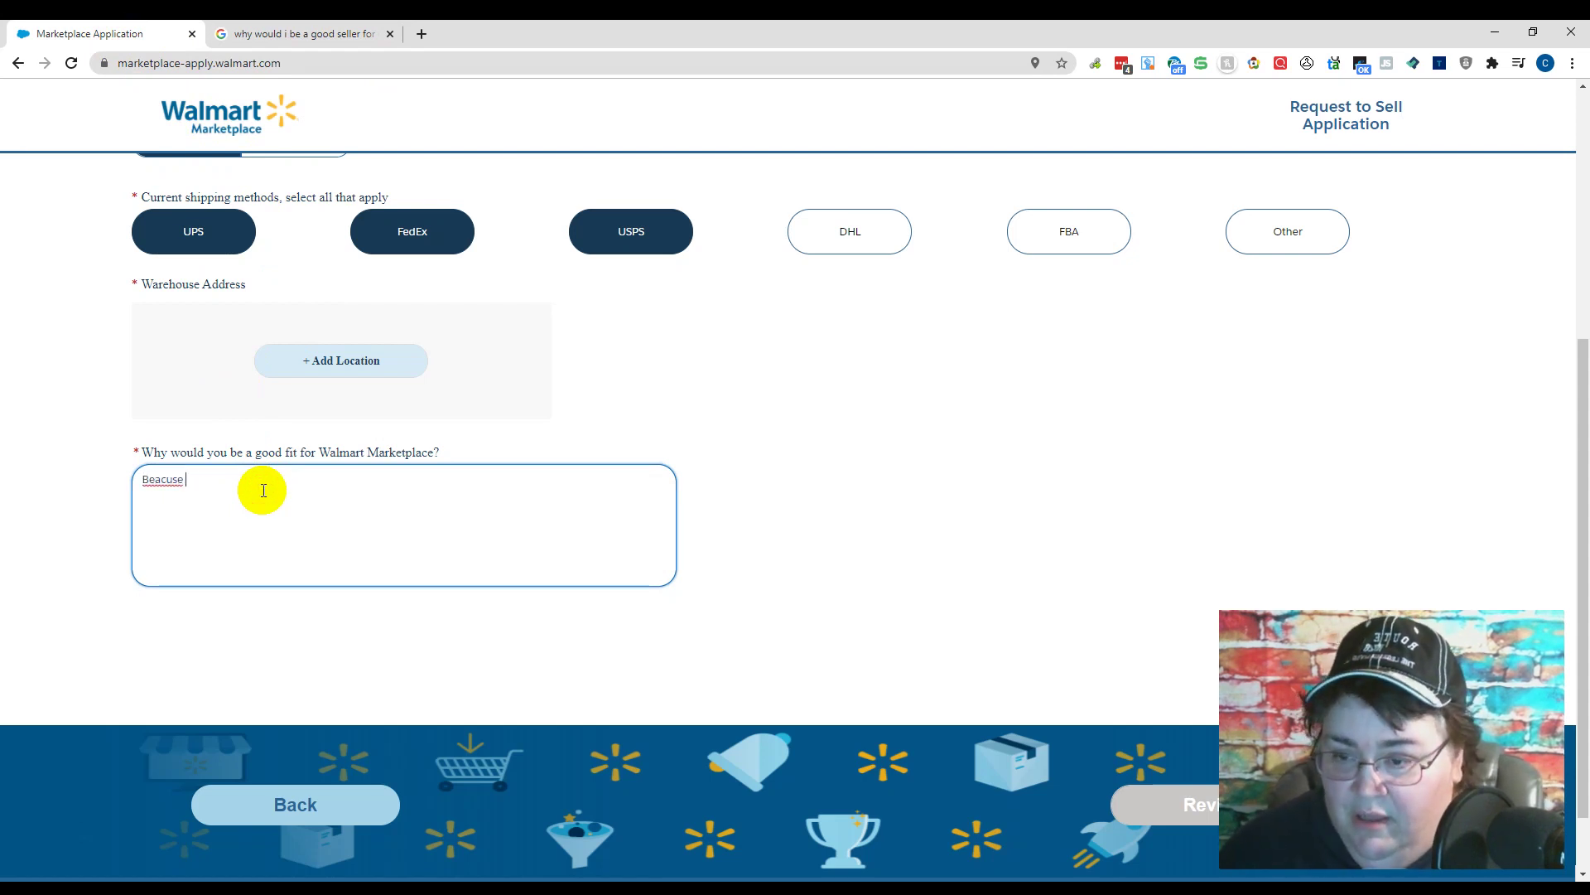
key(BackSpace)
key(BackSpace)
key(BackSpace)
key(BackSpace)
key(BackSpace)
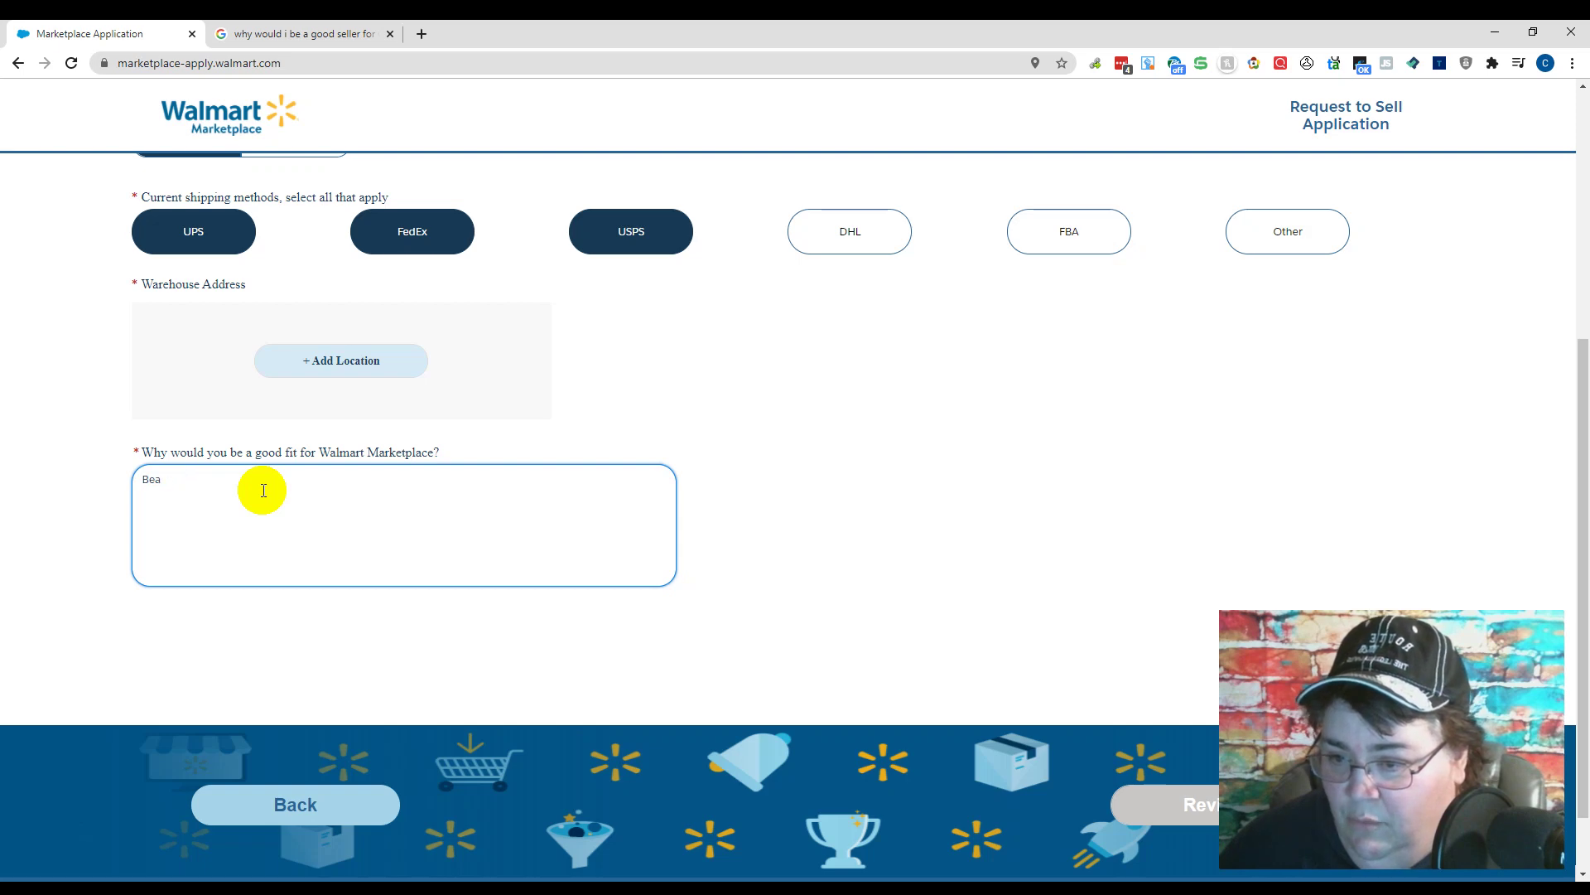
key(BackSpace)
text(cause)
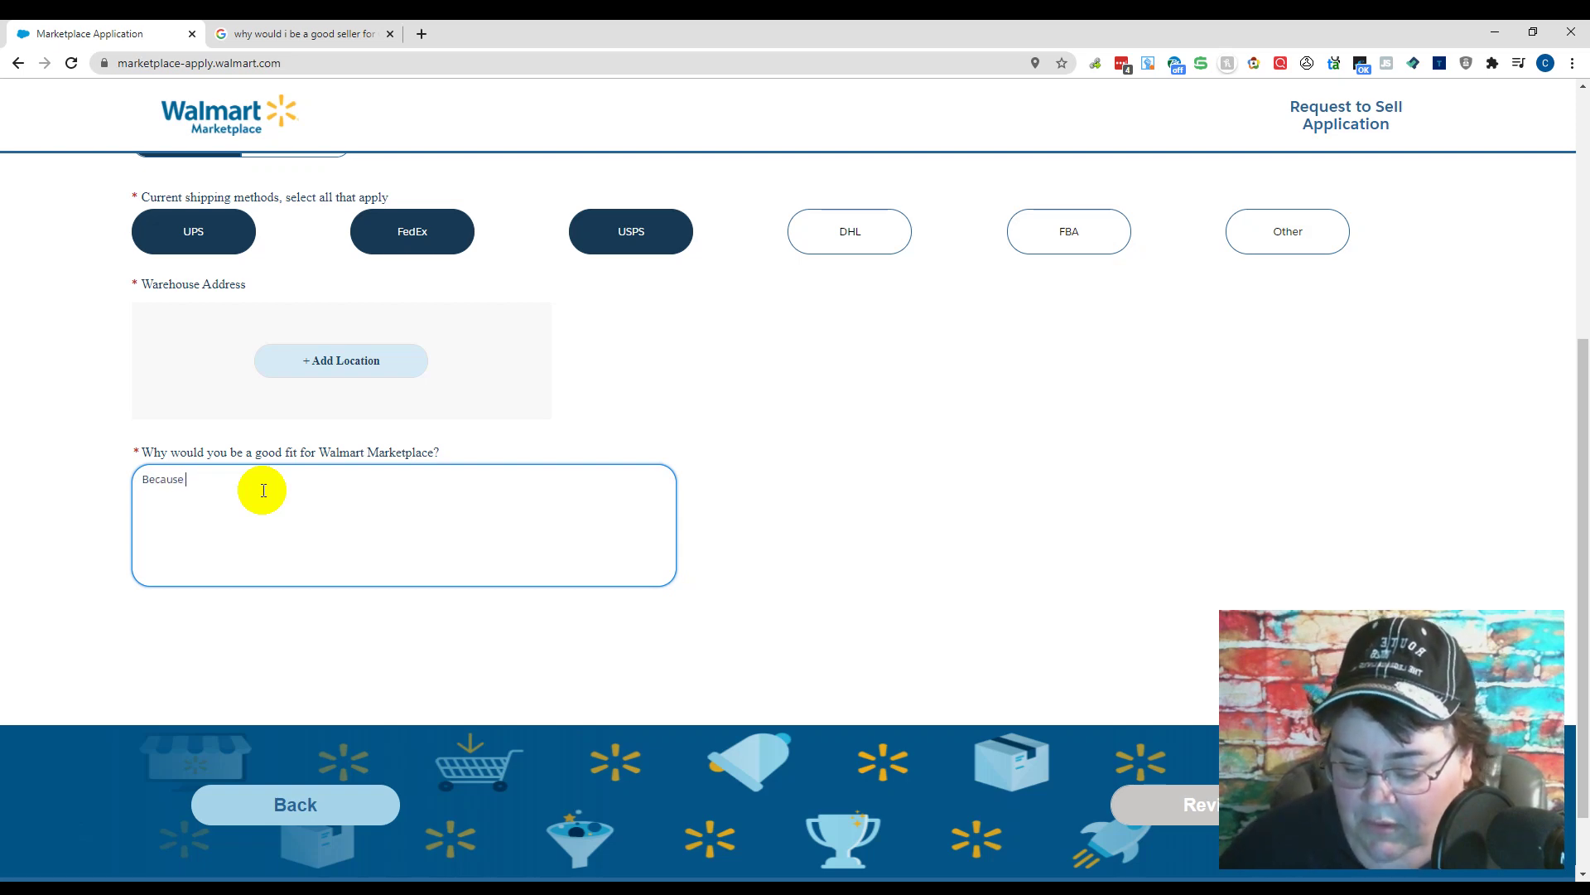
text( our )
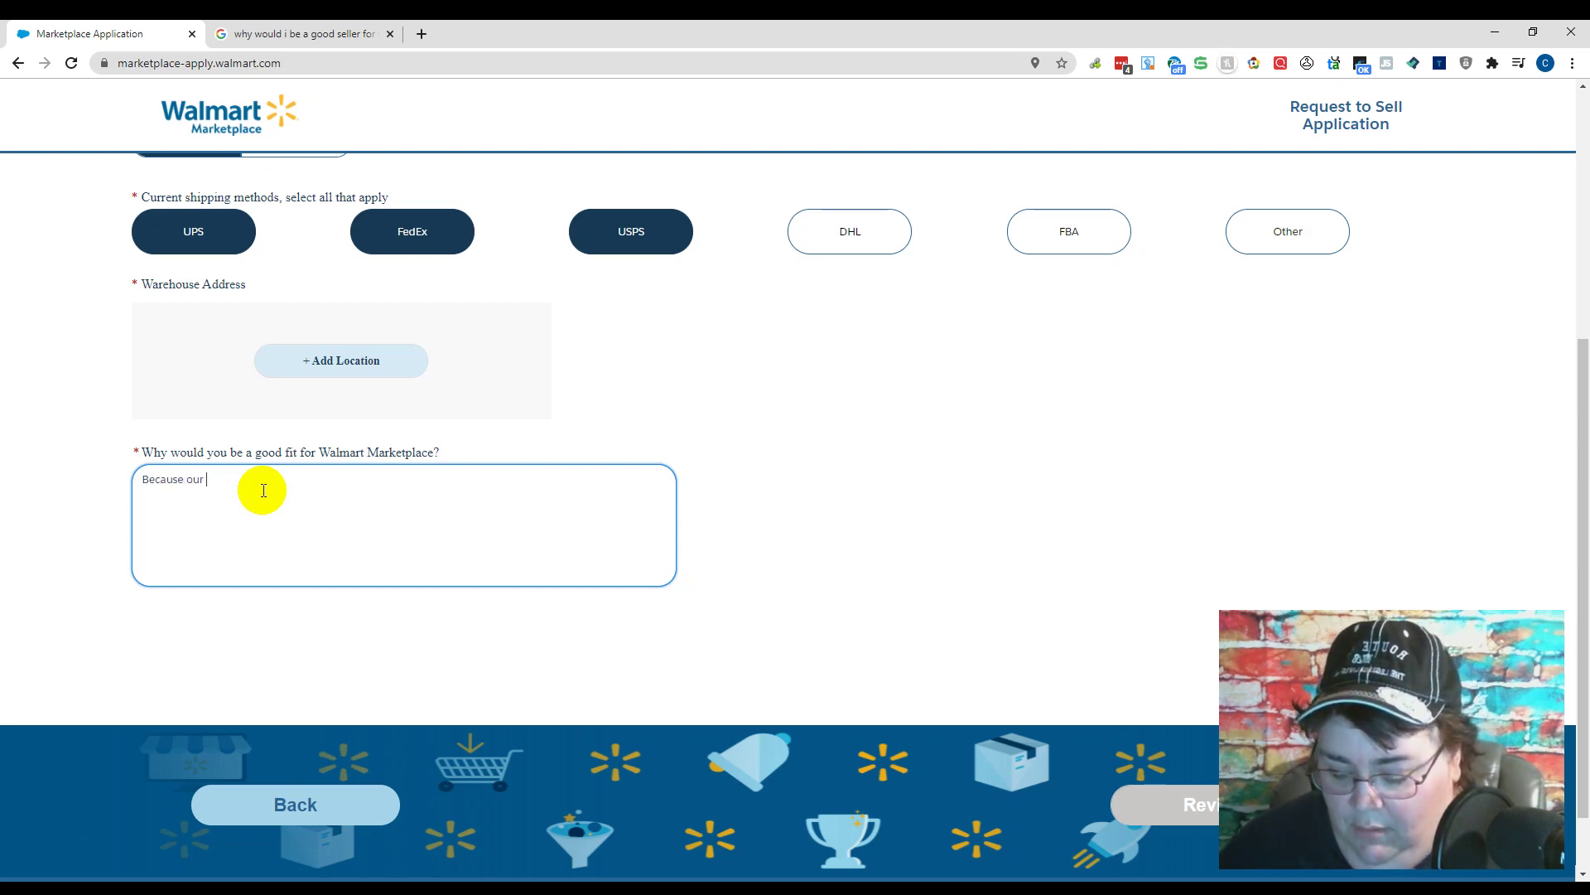
text(company spe)
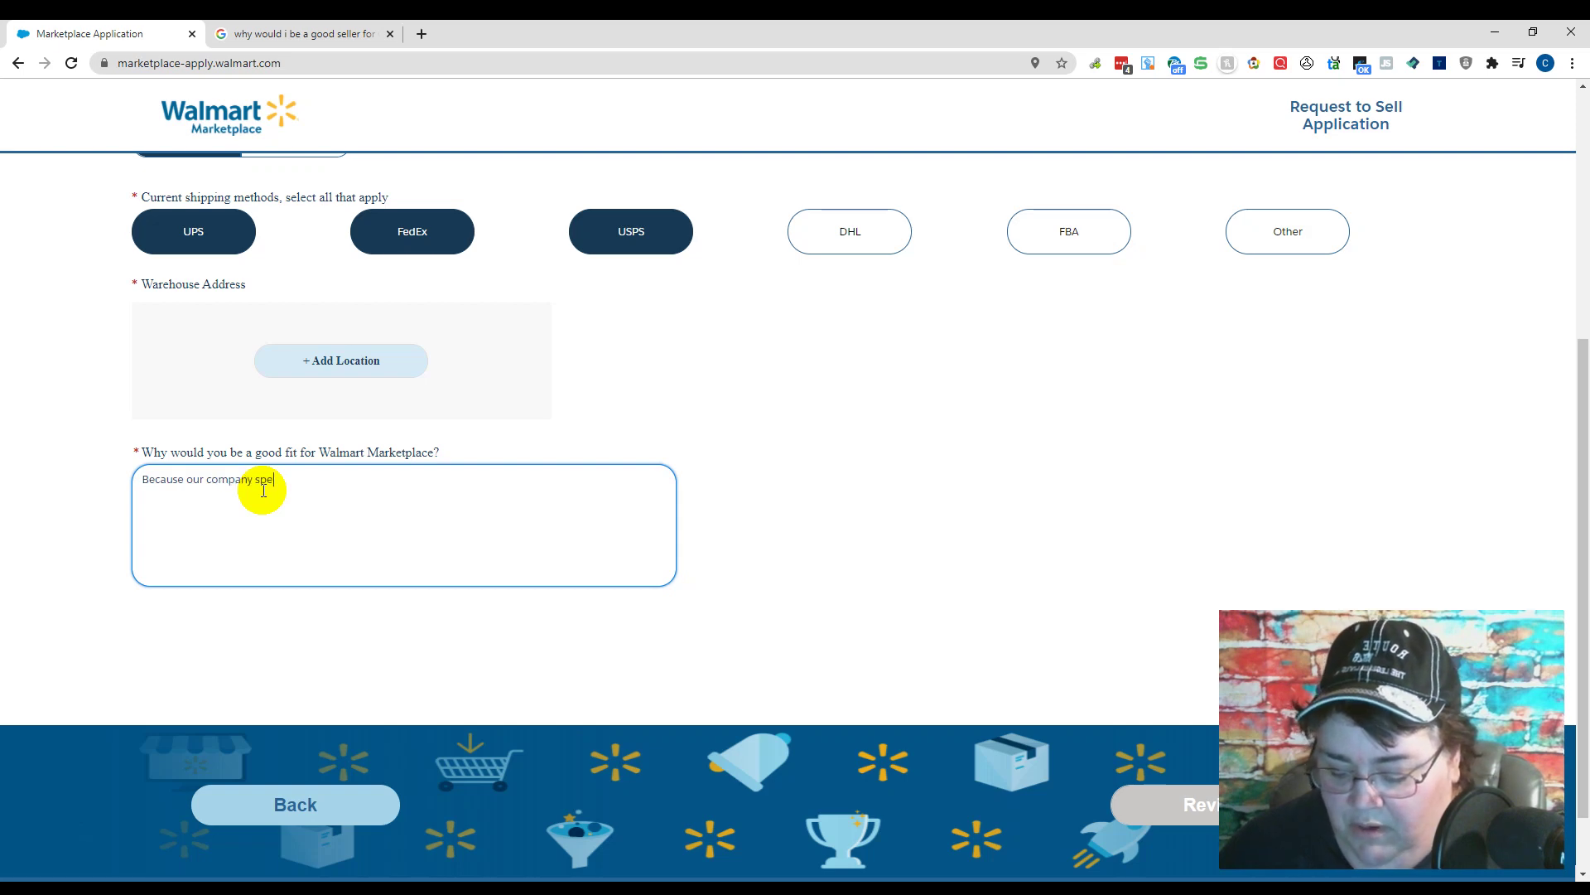
text(cializes)
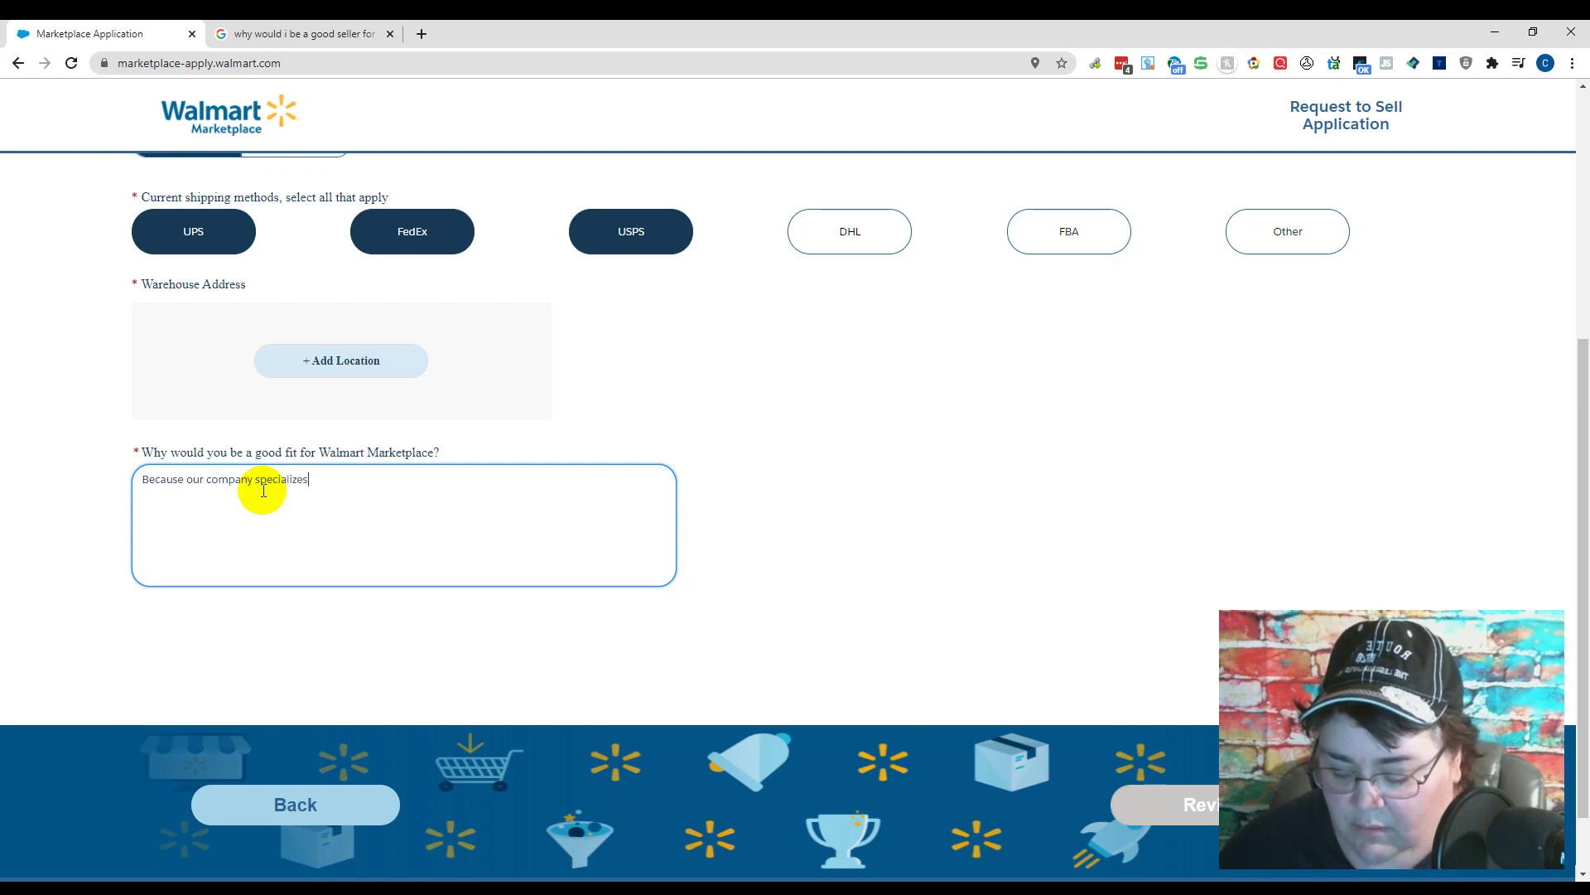
text( in)
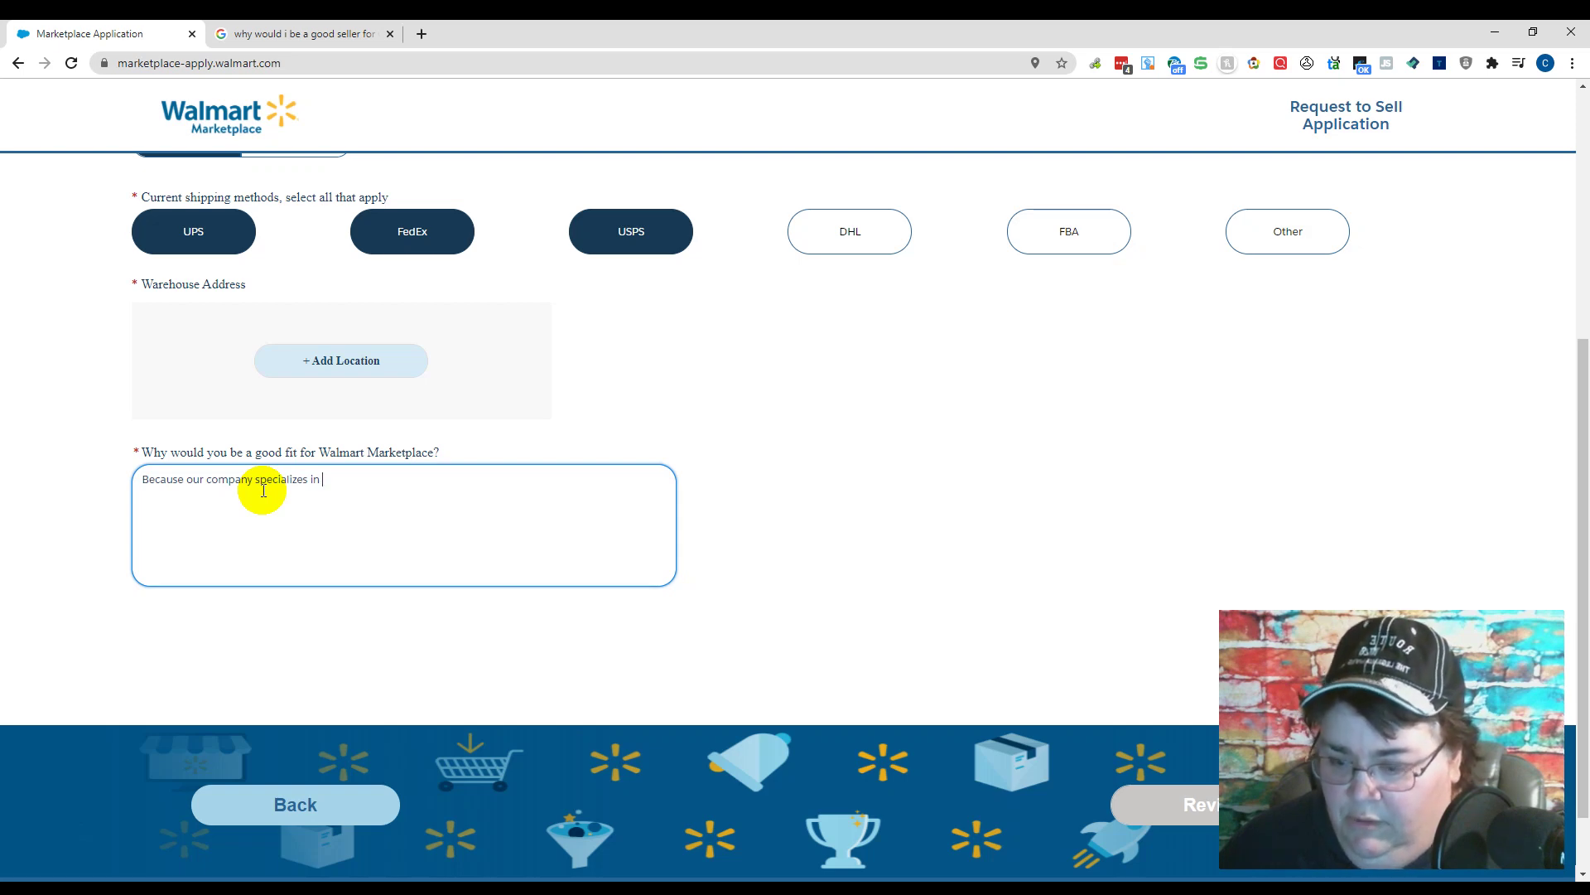
text( no)
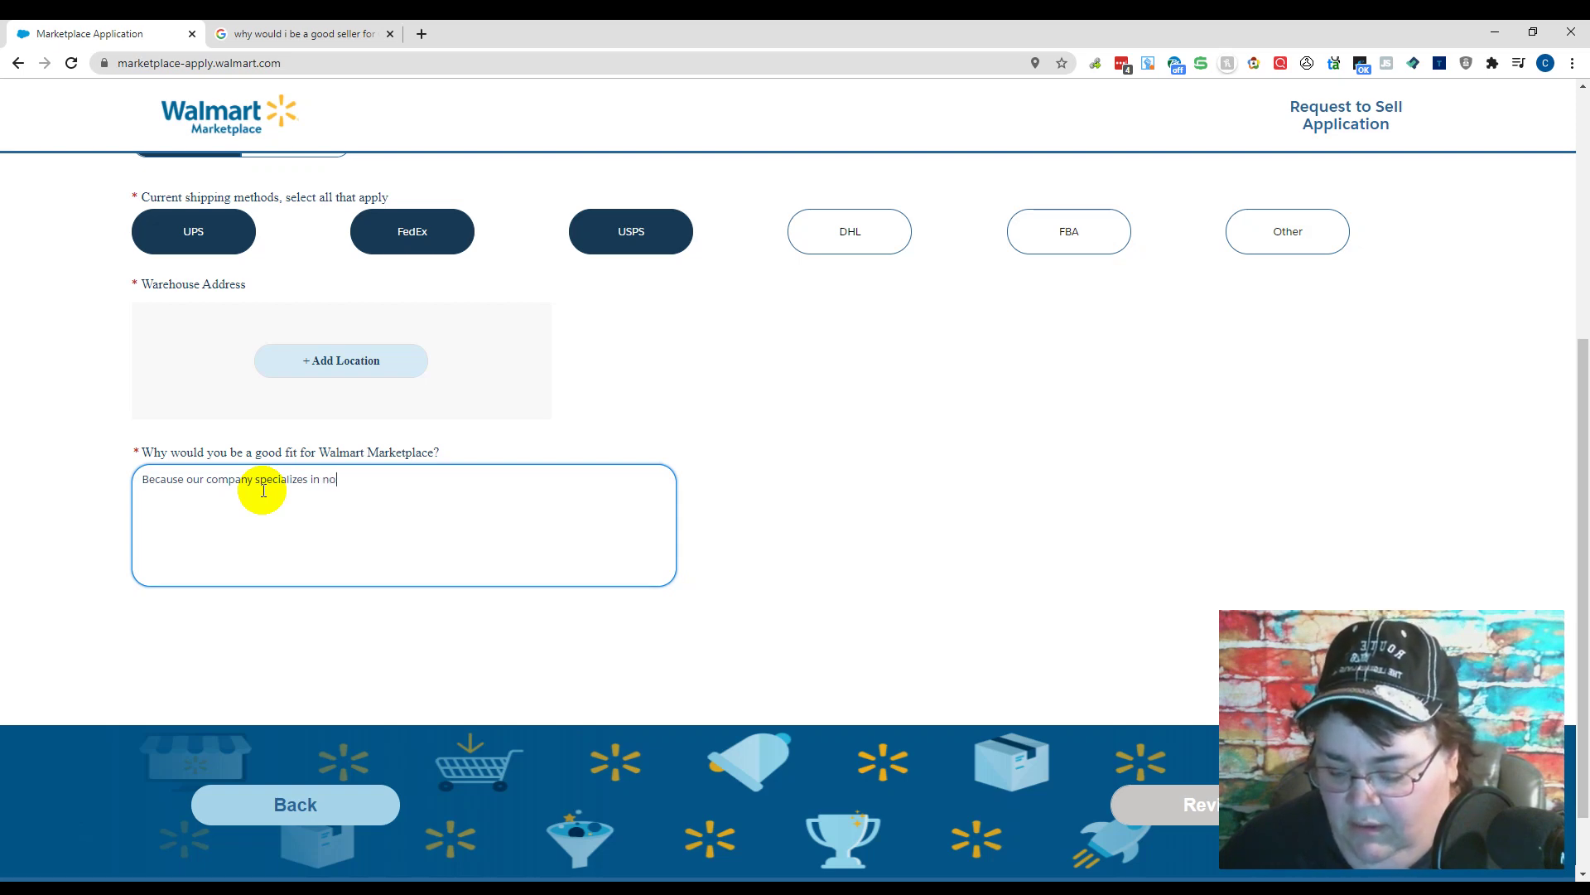
text(t only )
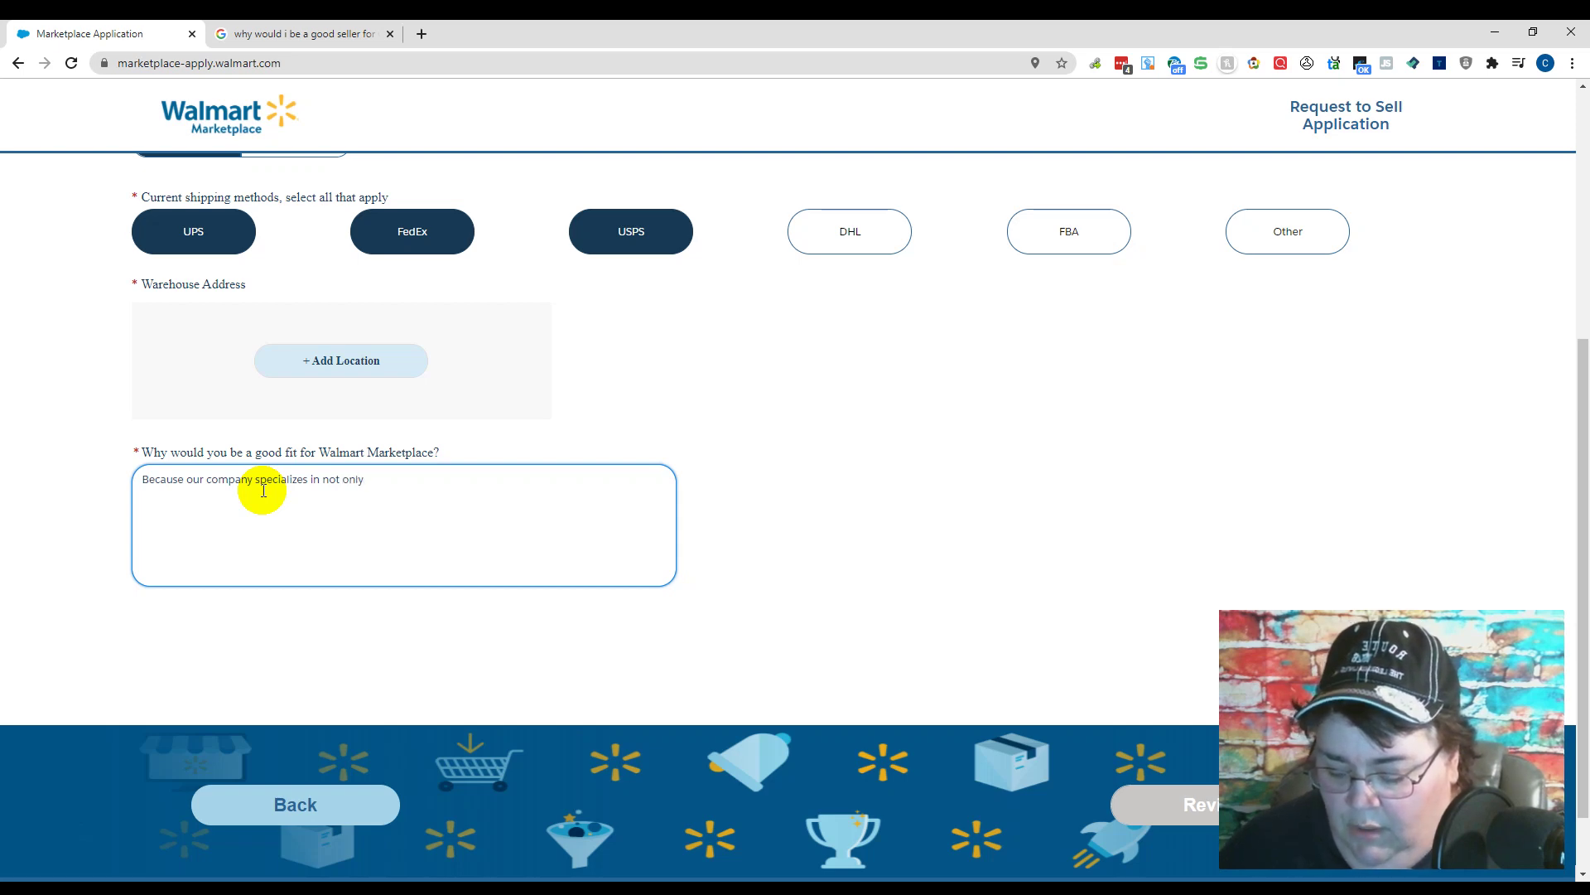
text(quality)
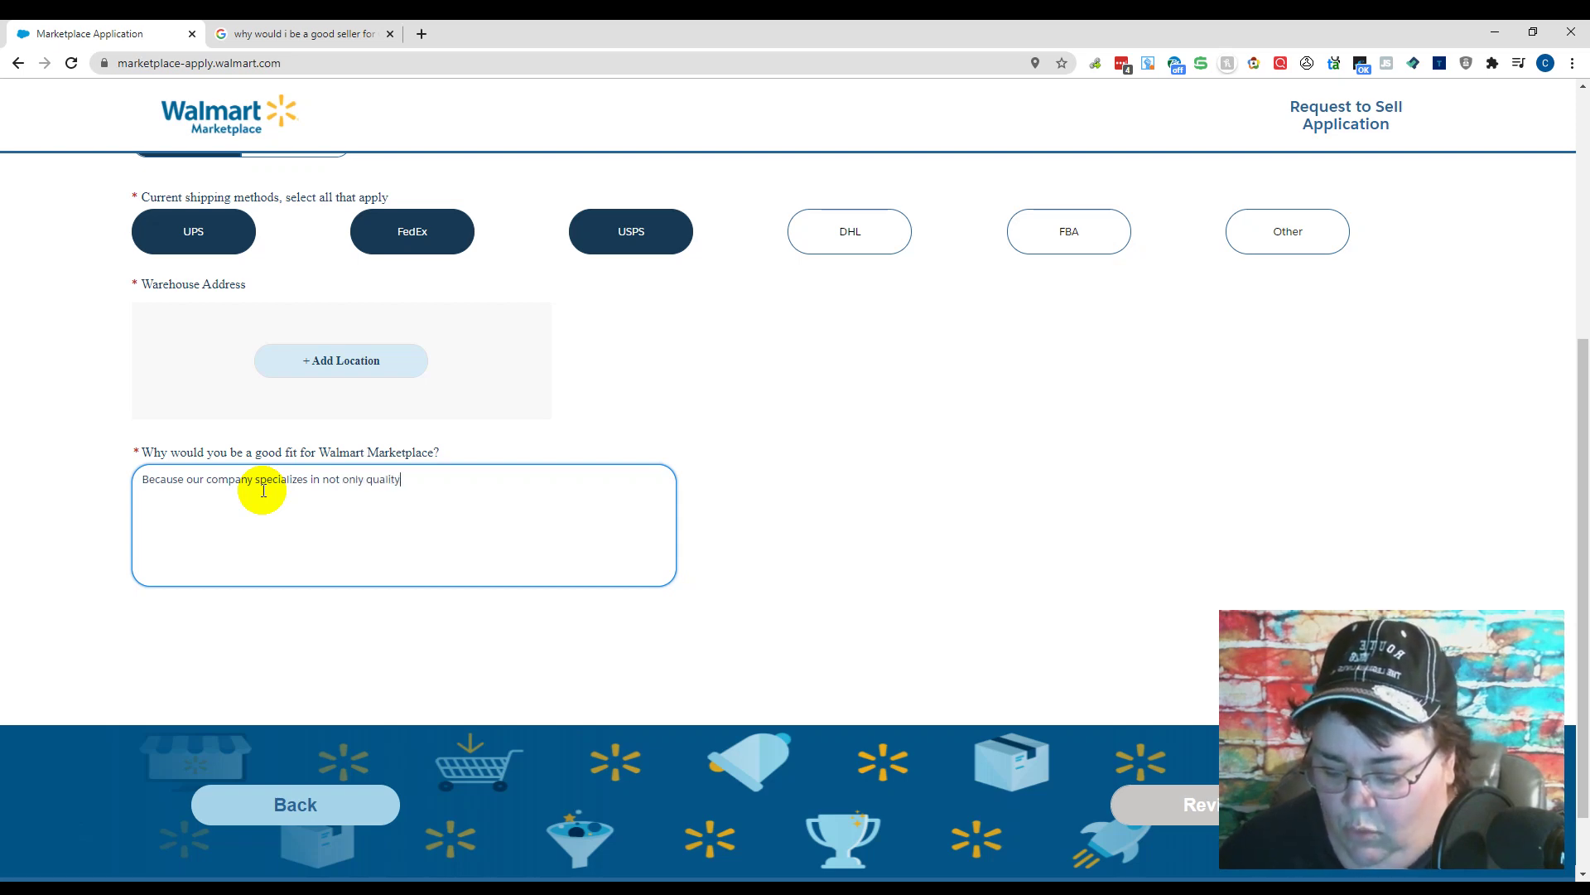
text( products )
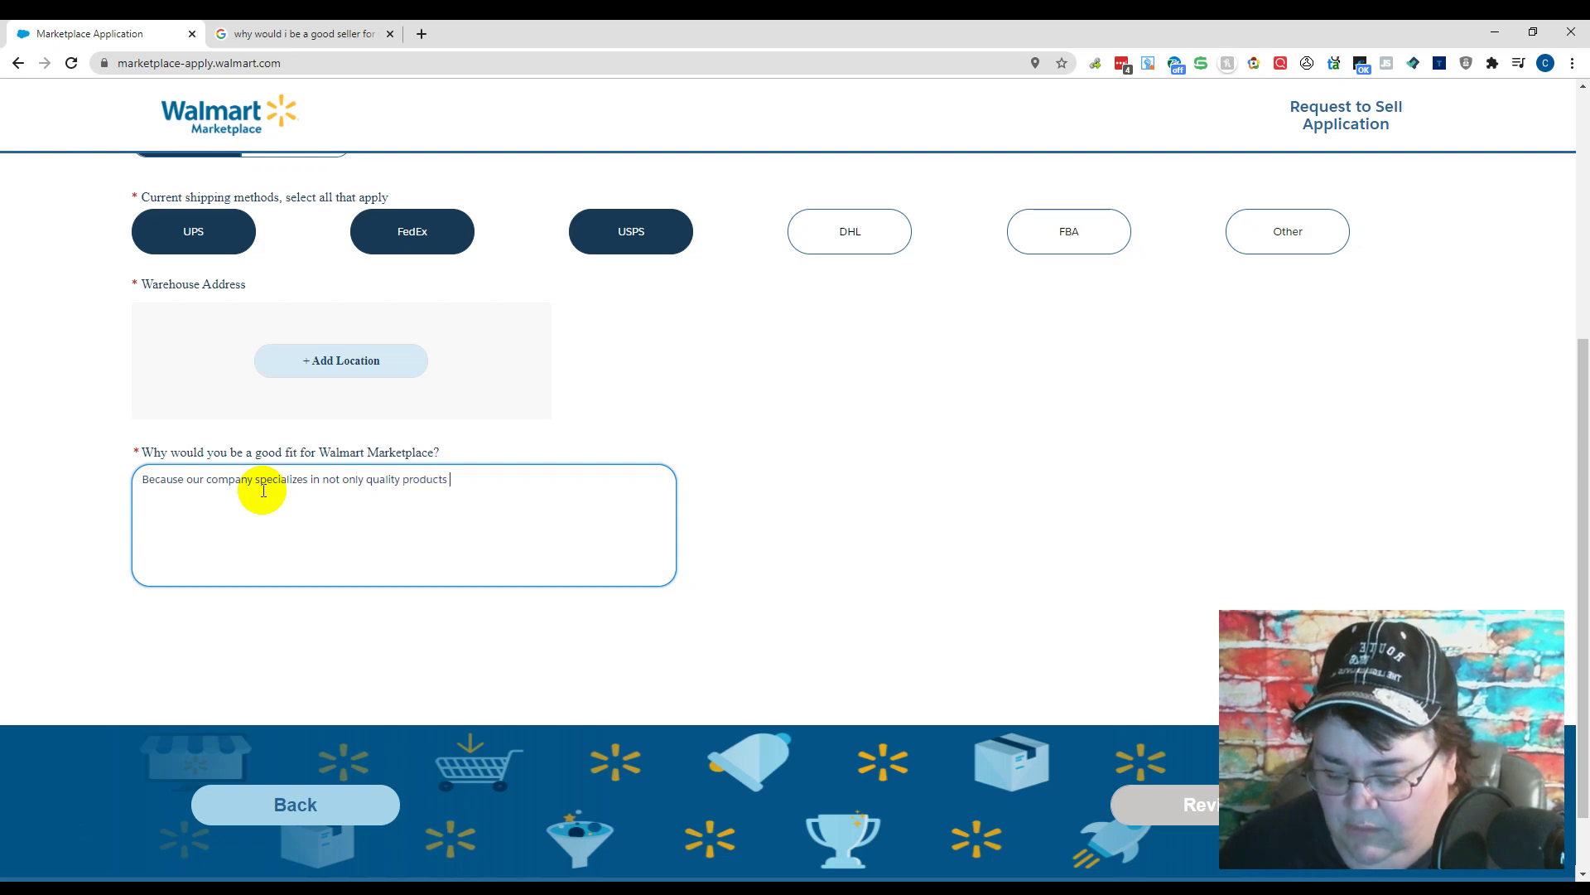
text(at competit)
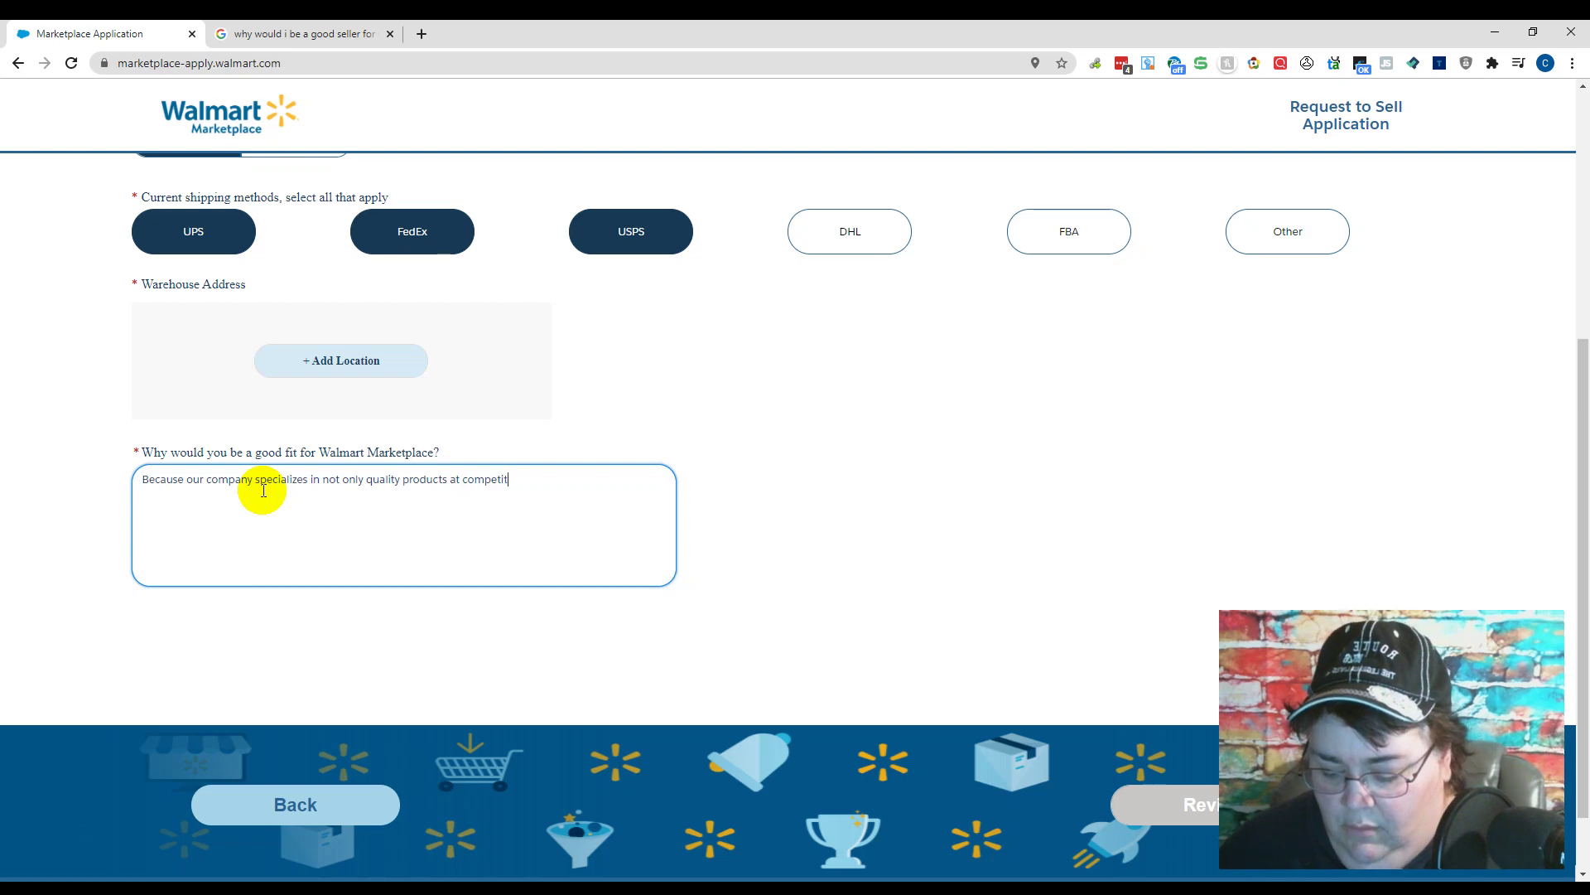
text(i)
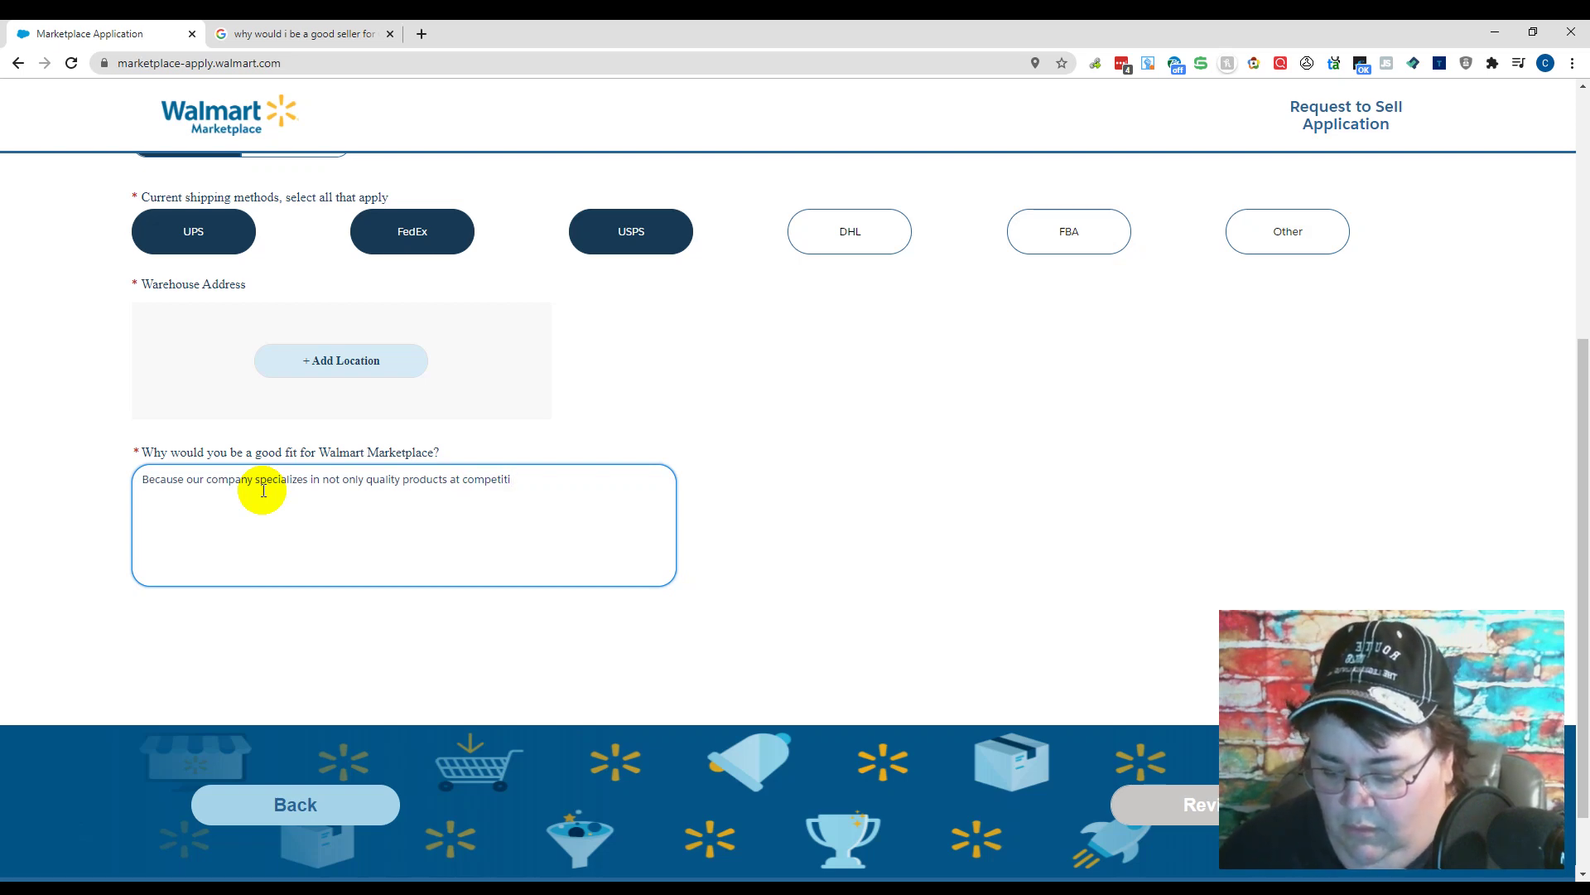
text(ve price)
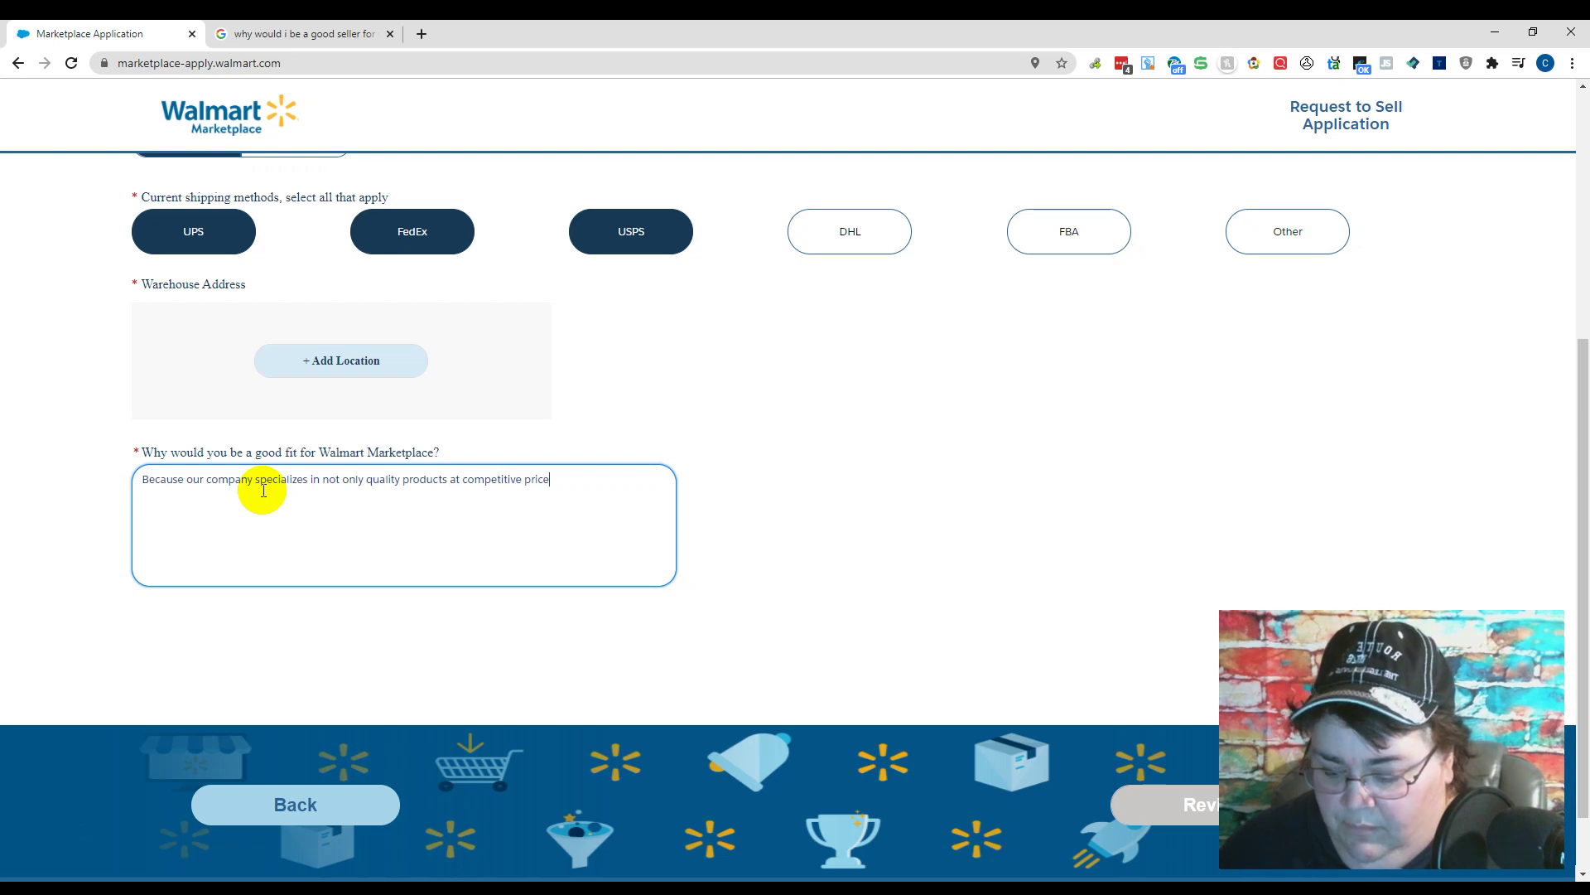
text(s but also)
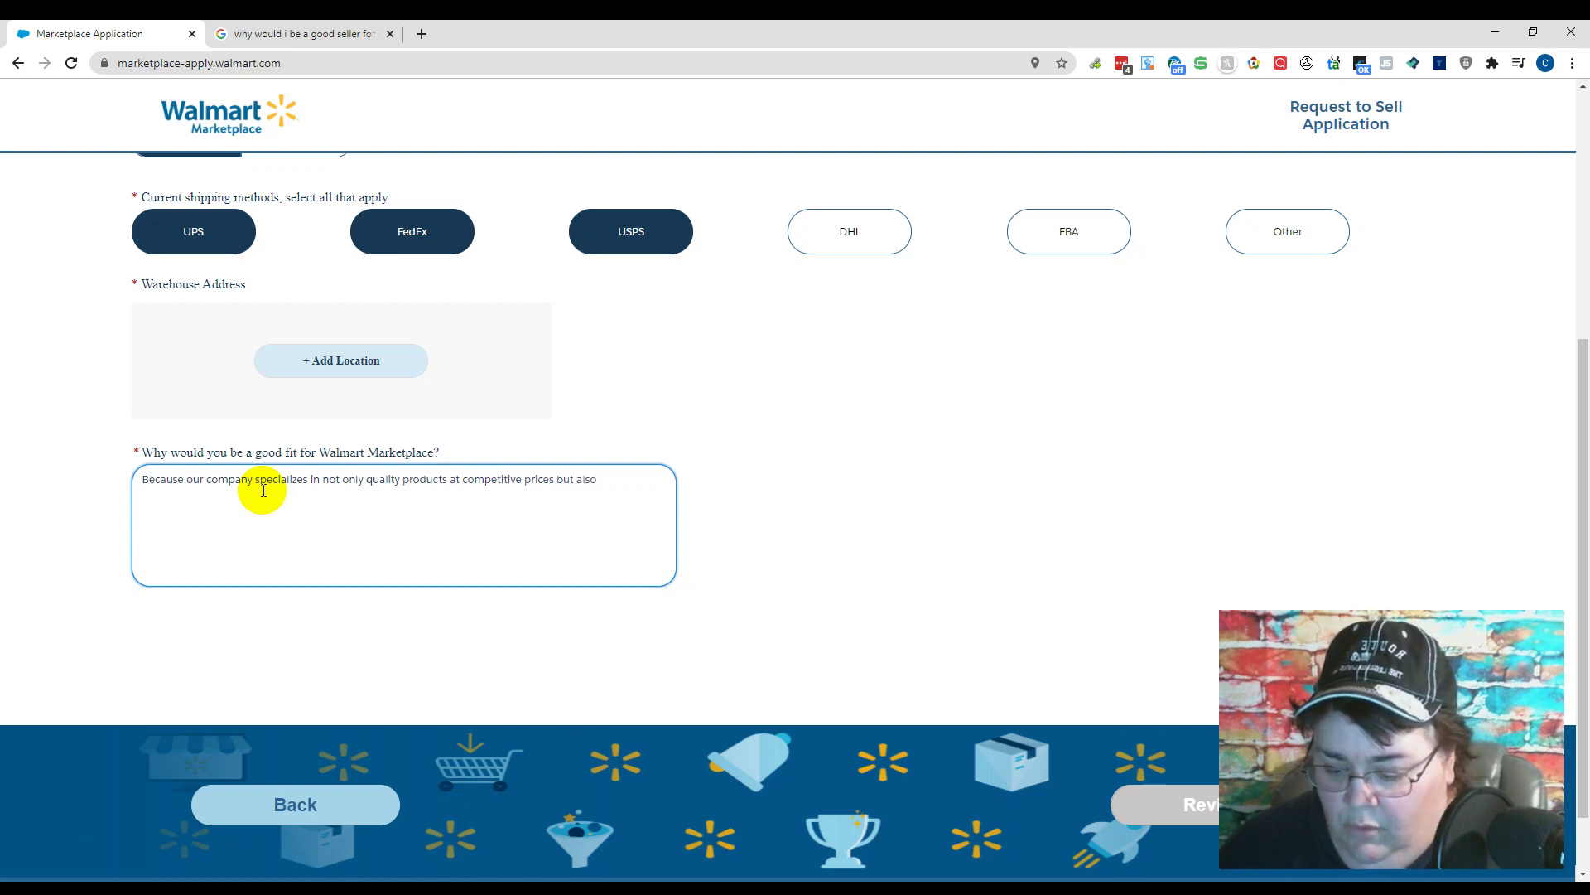
text( top lev)
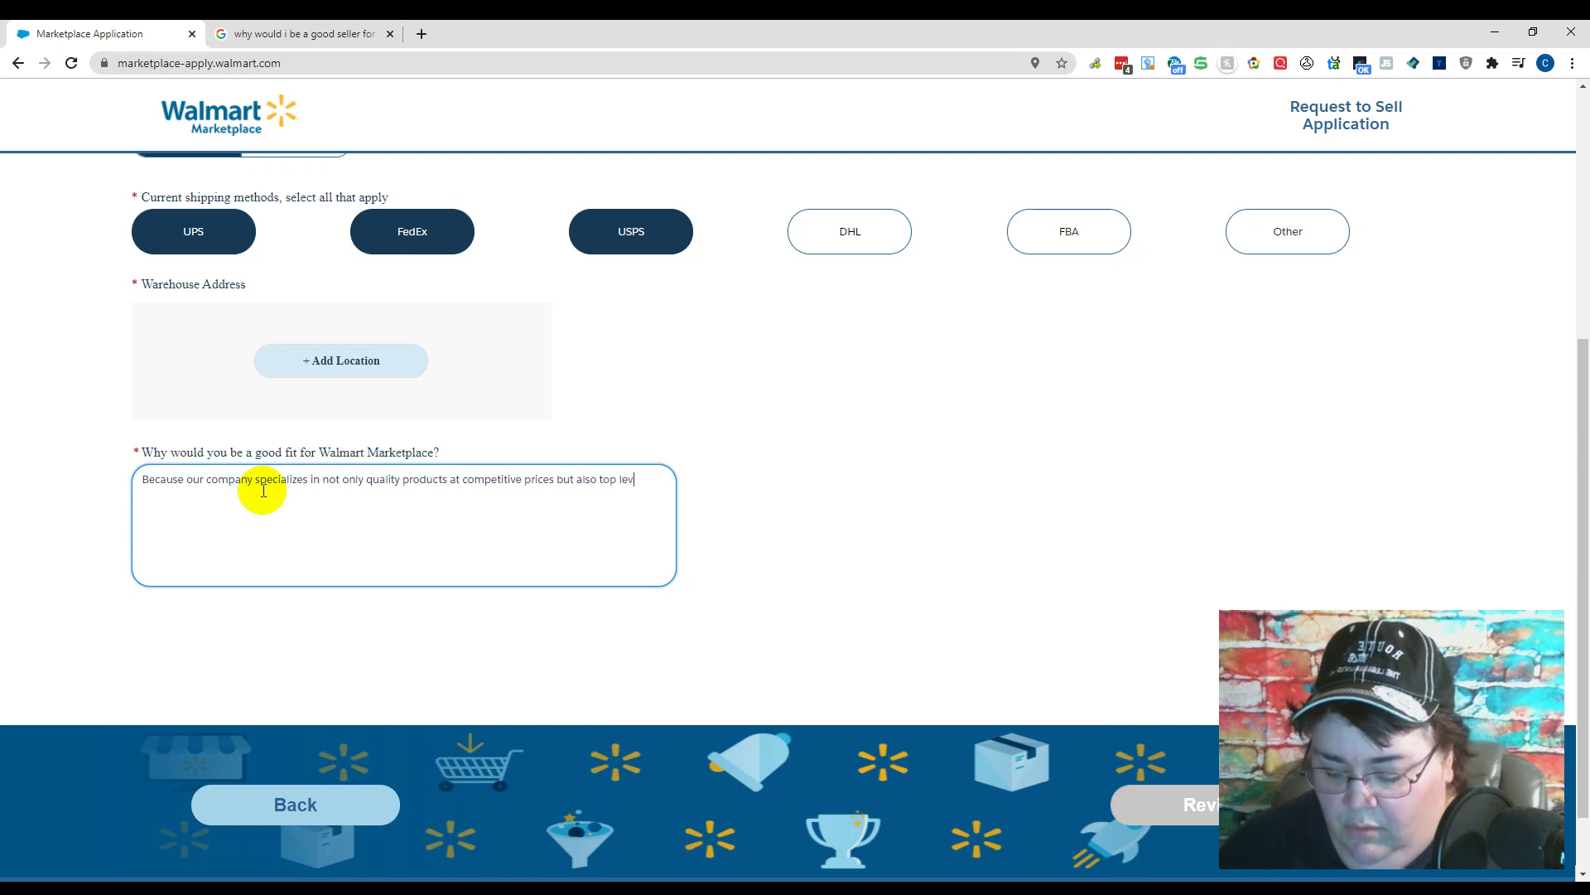
text(el customer)
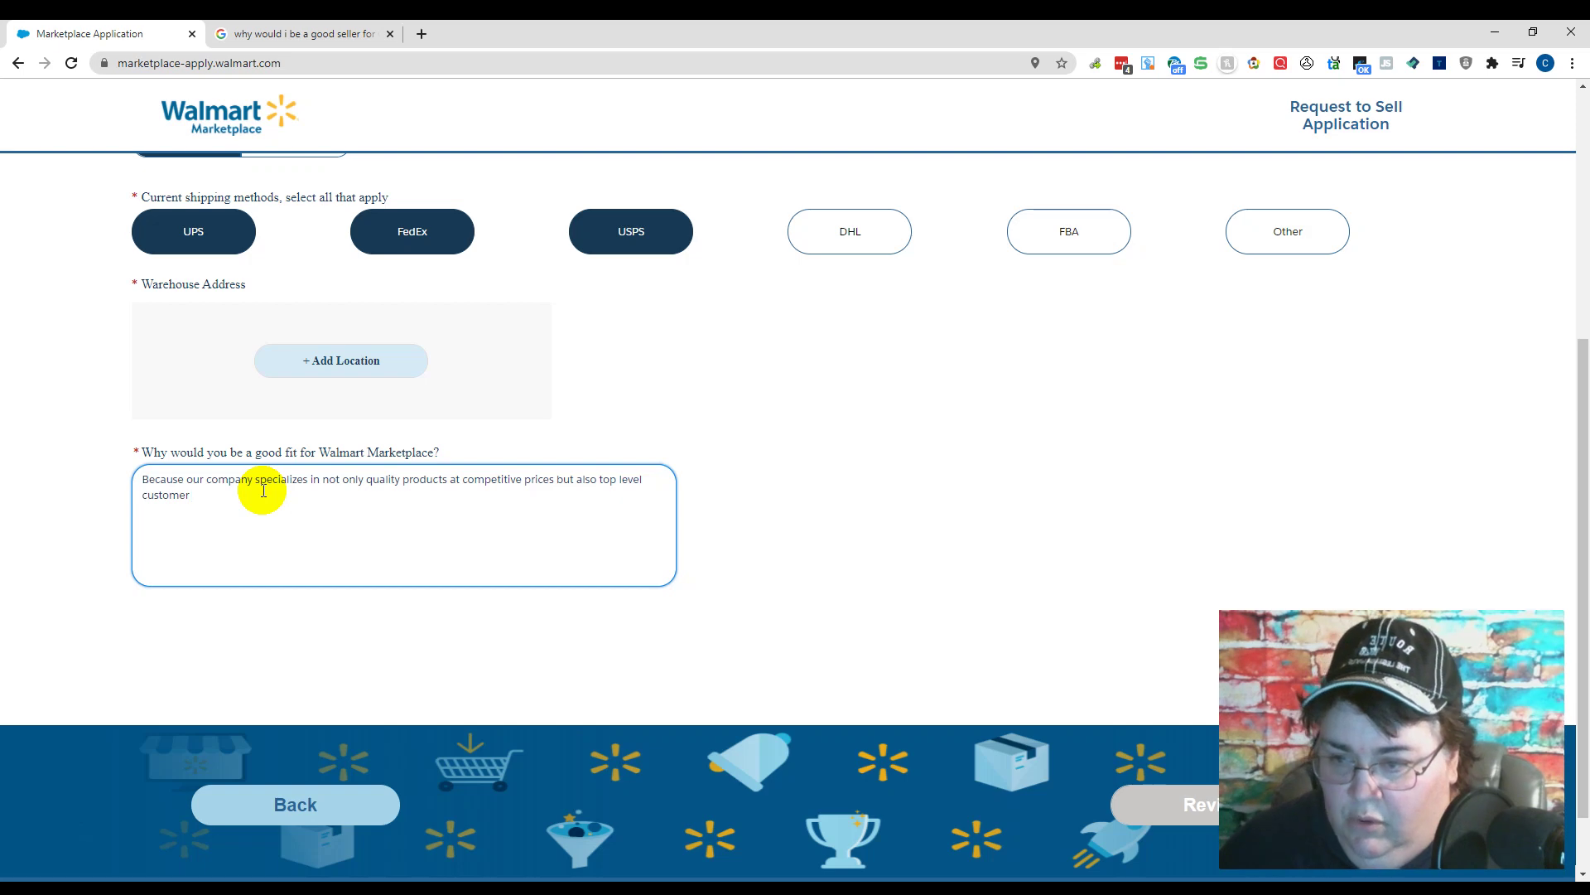
text( service )
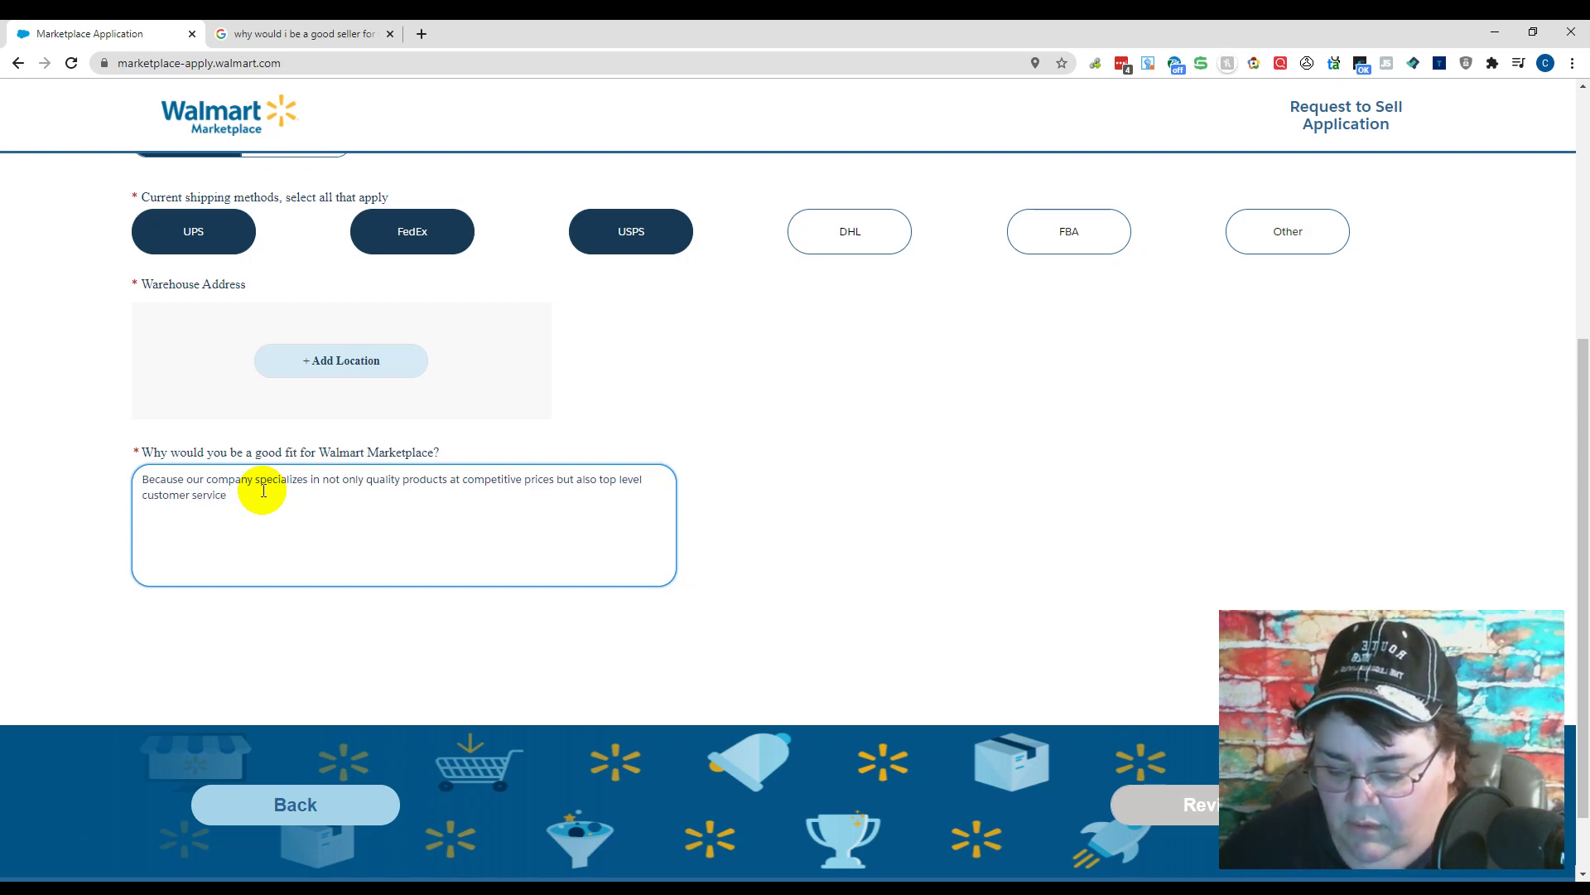
text(& support)
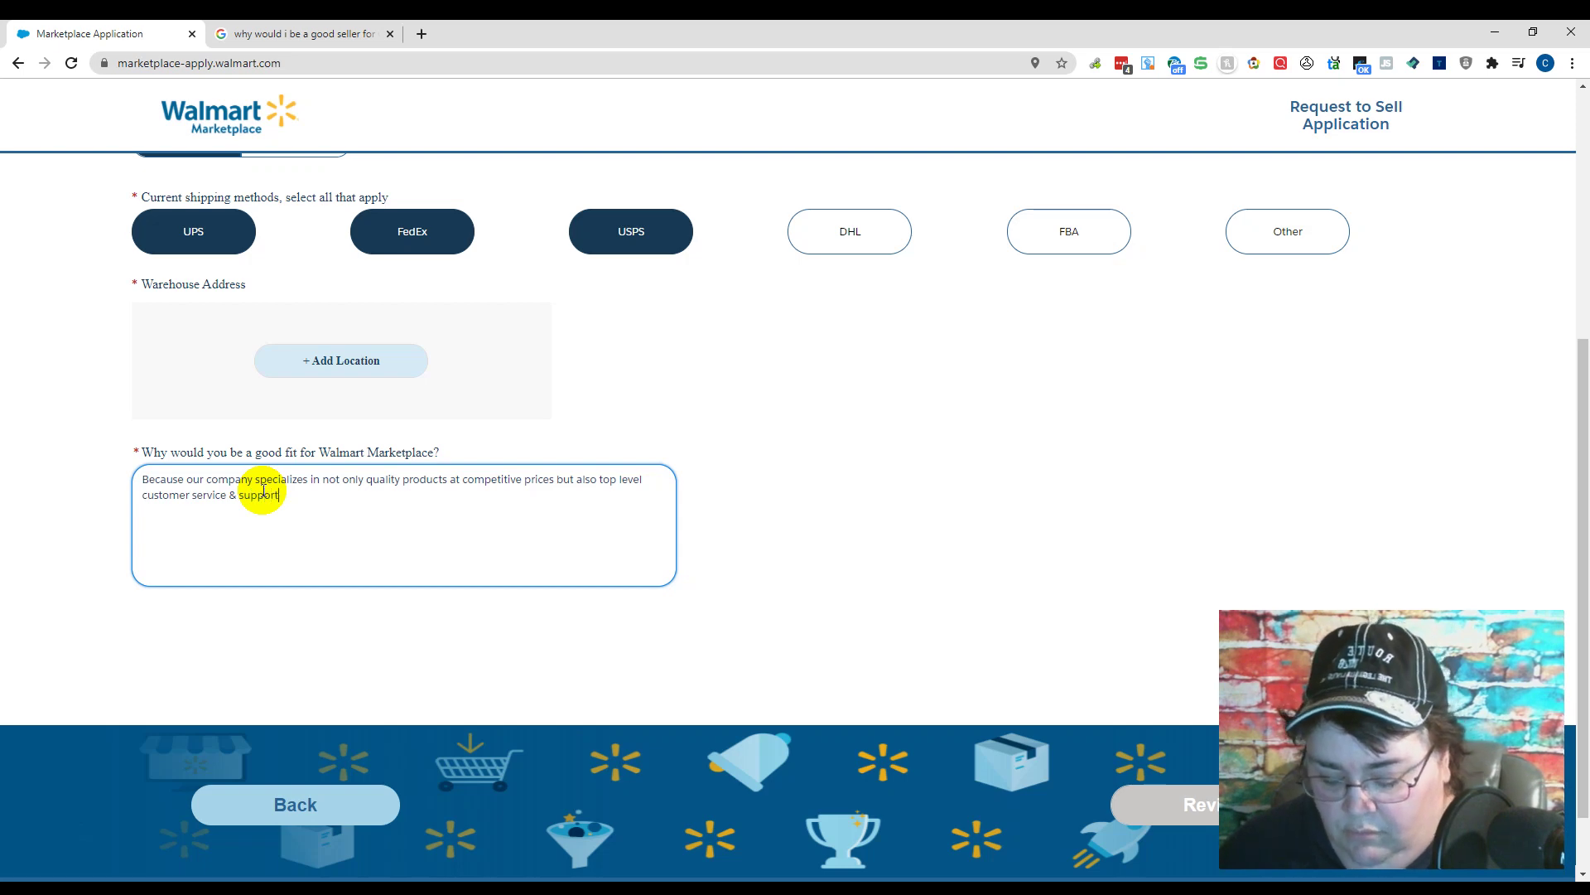
text(.)
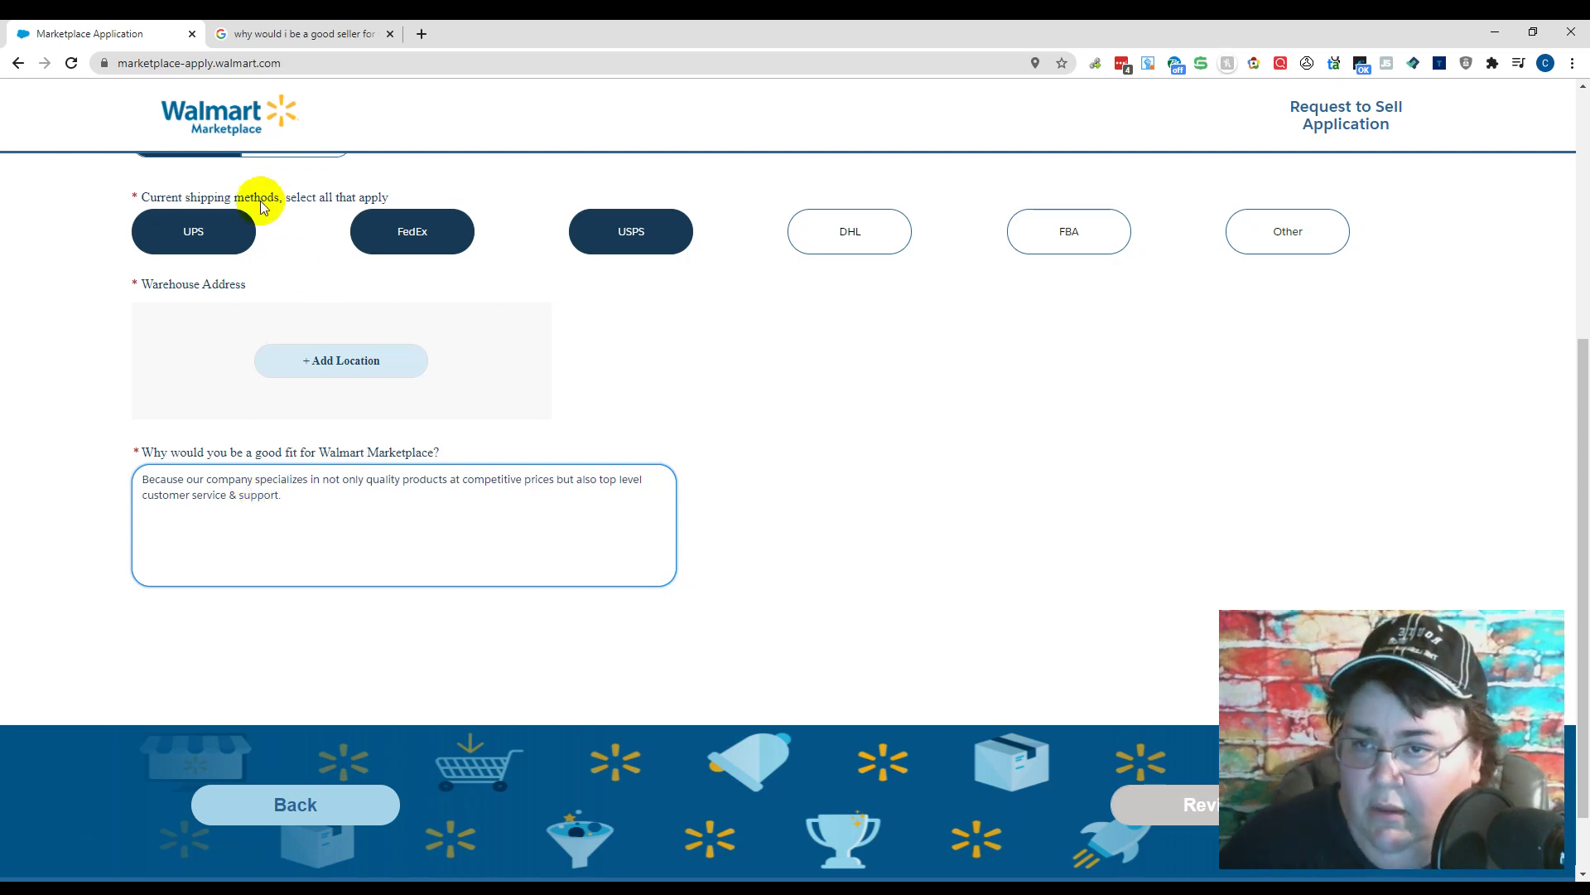
Reread the seller criteria Walmart looks for in the Google search results and return to the application's good-fit answer
click(285, 39)
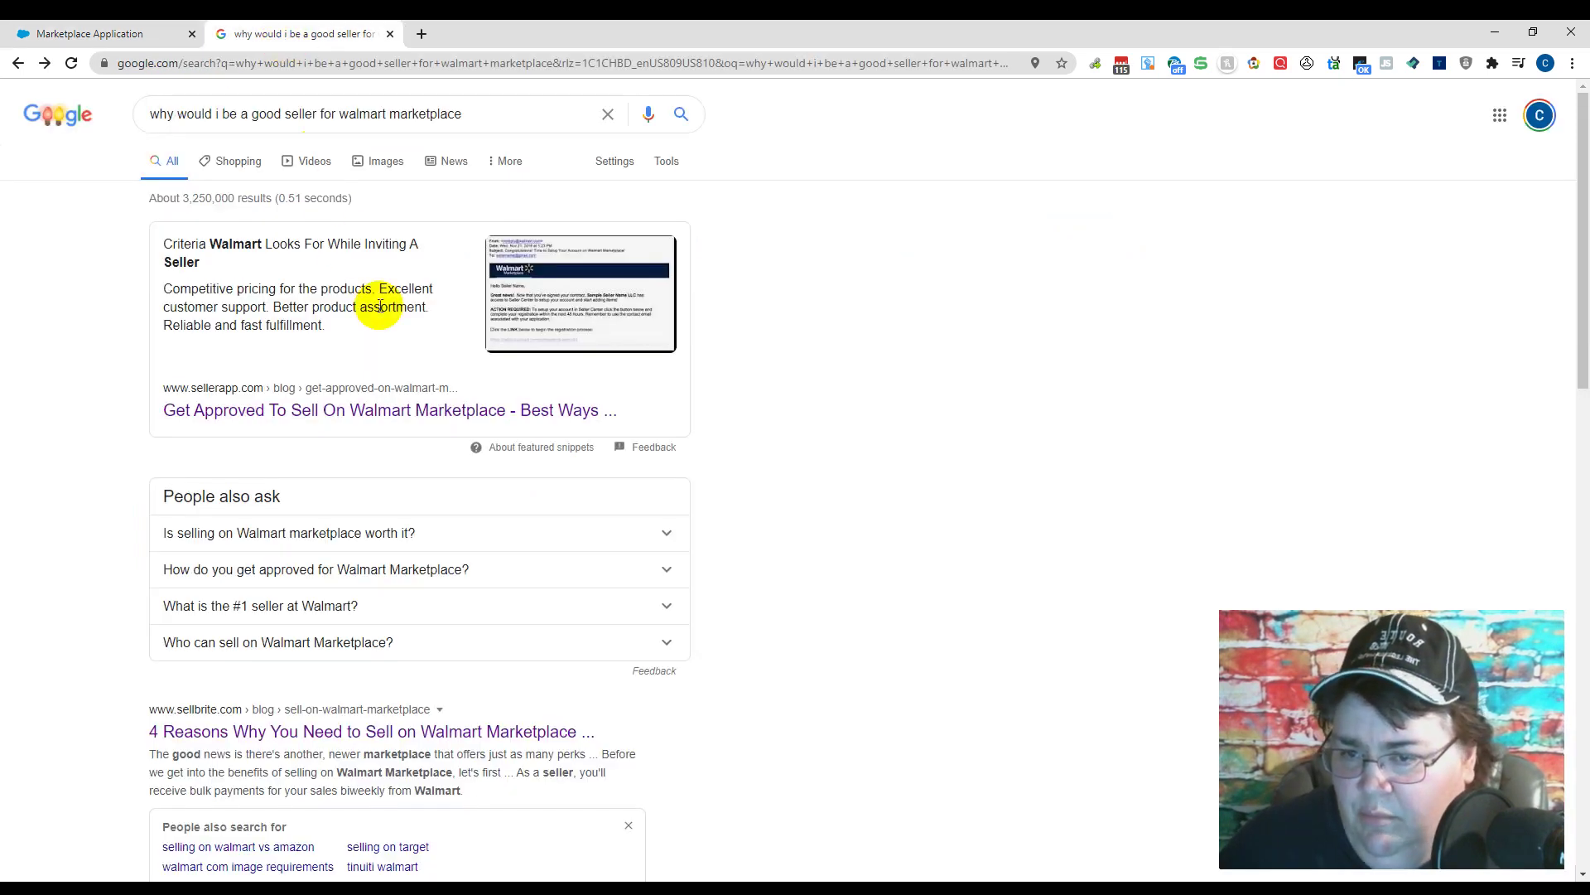
click(122, 34)
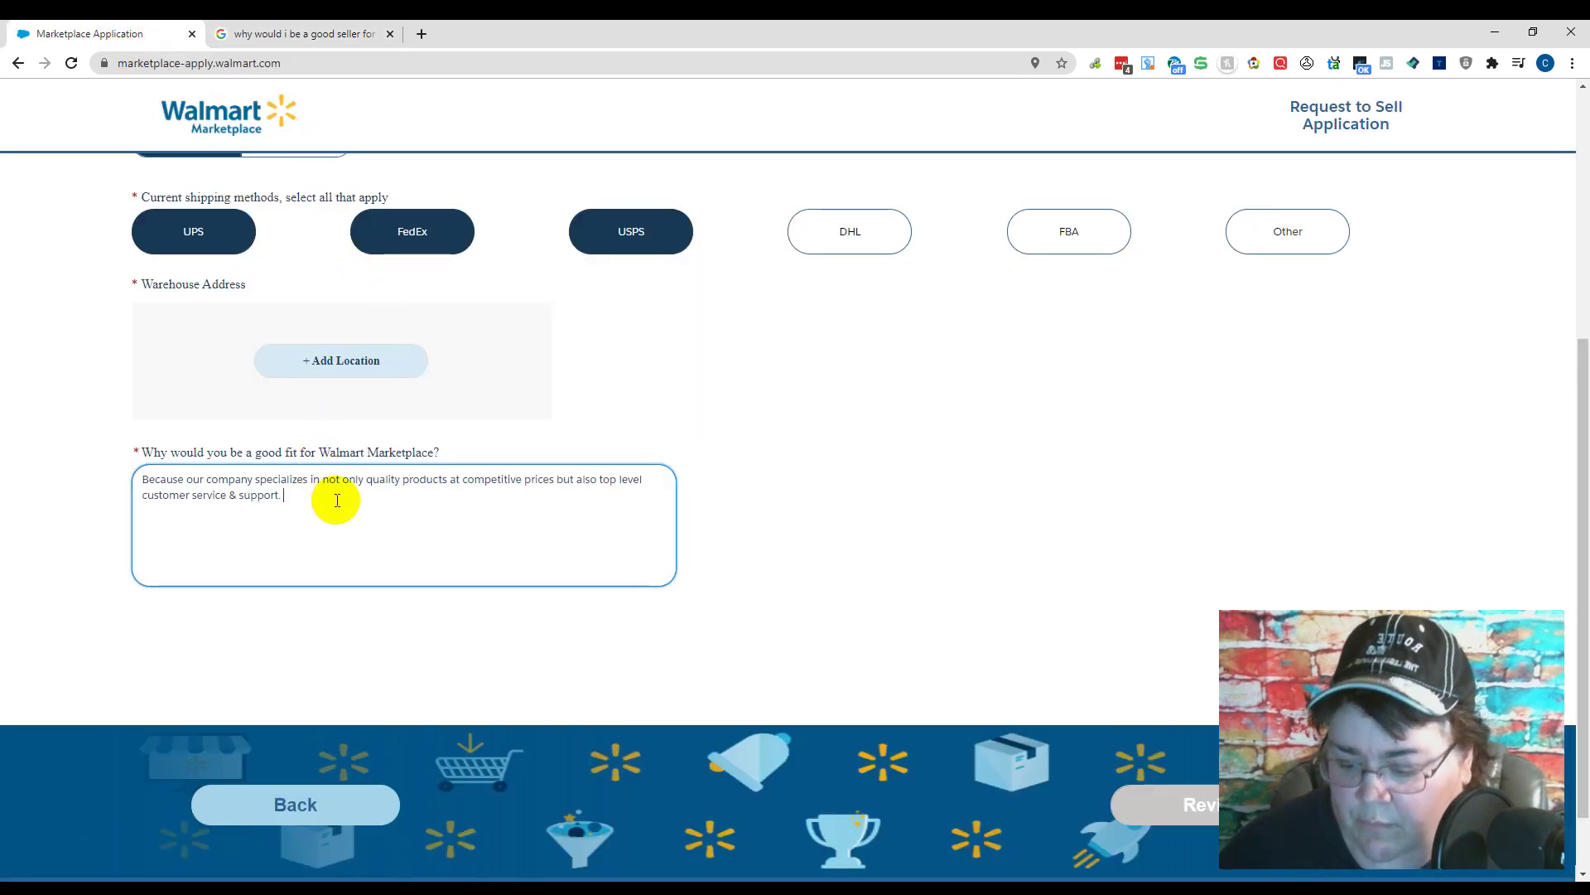
Add a second sentence to the good-fit answer: "We also take pride in our years of fulfilling customer orders quickly & without problems"
text(e)
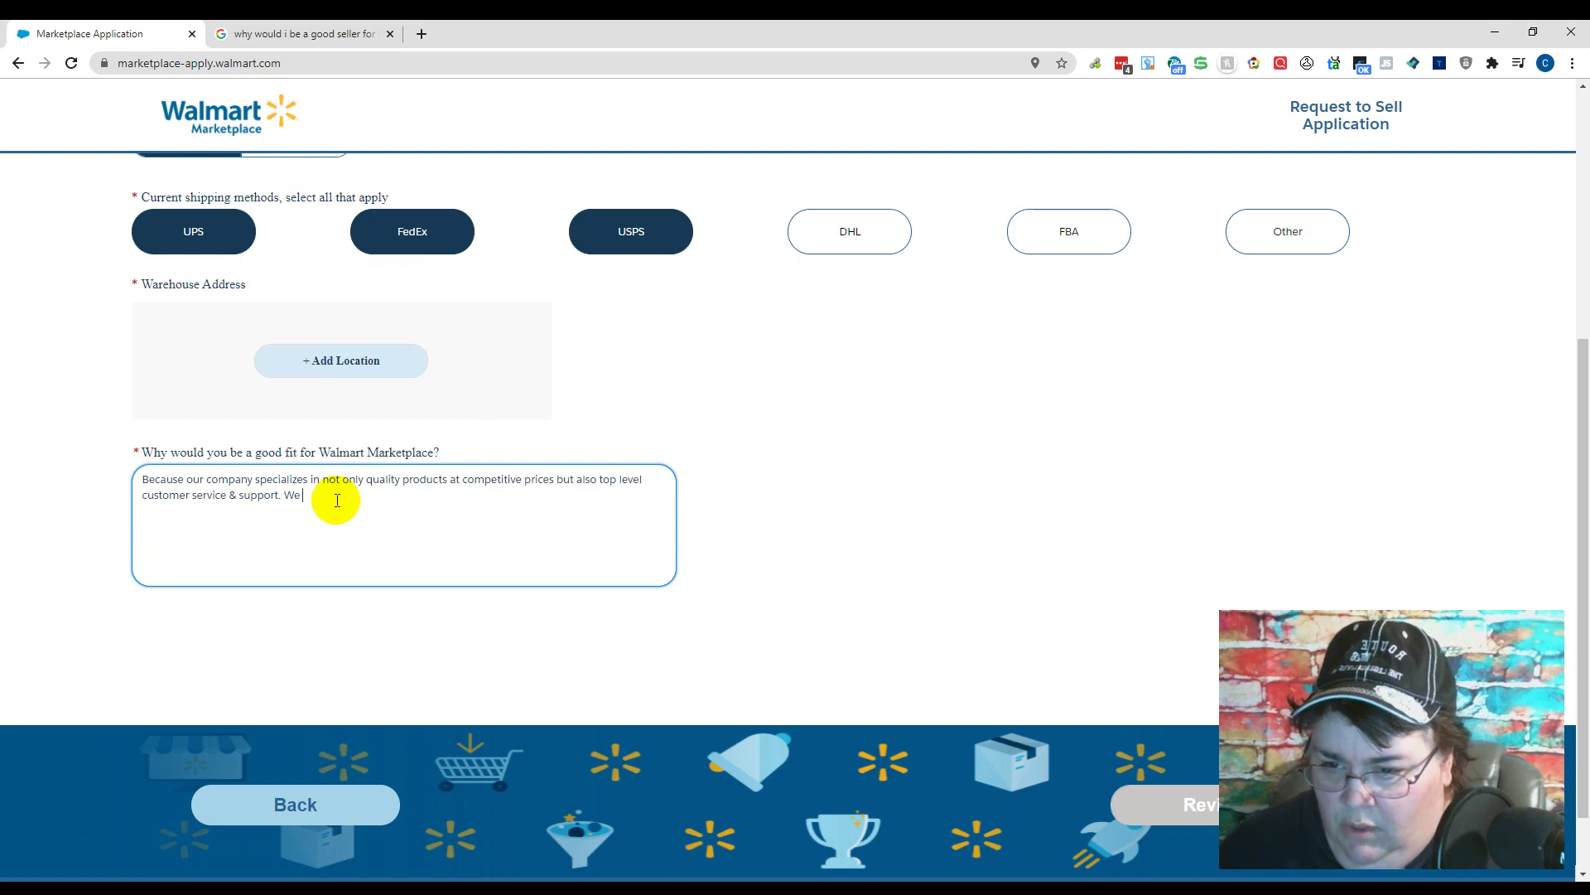
text( also take pride)
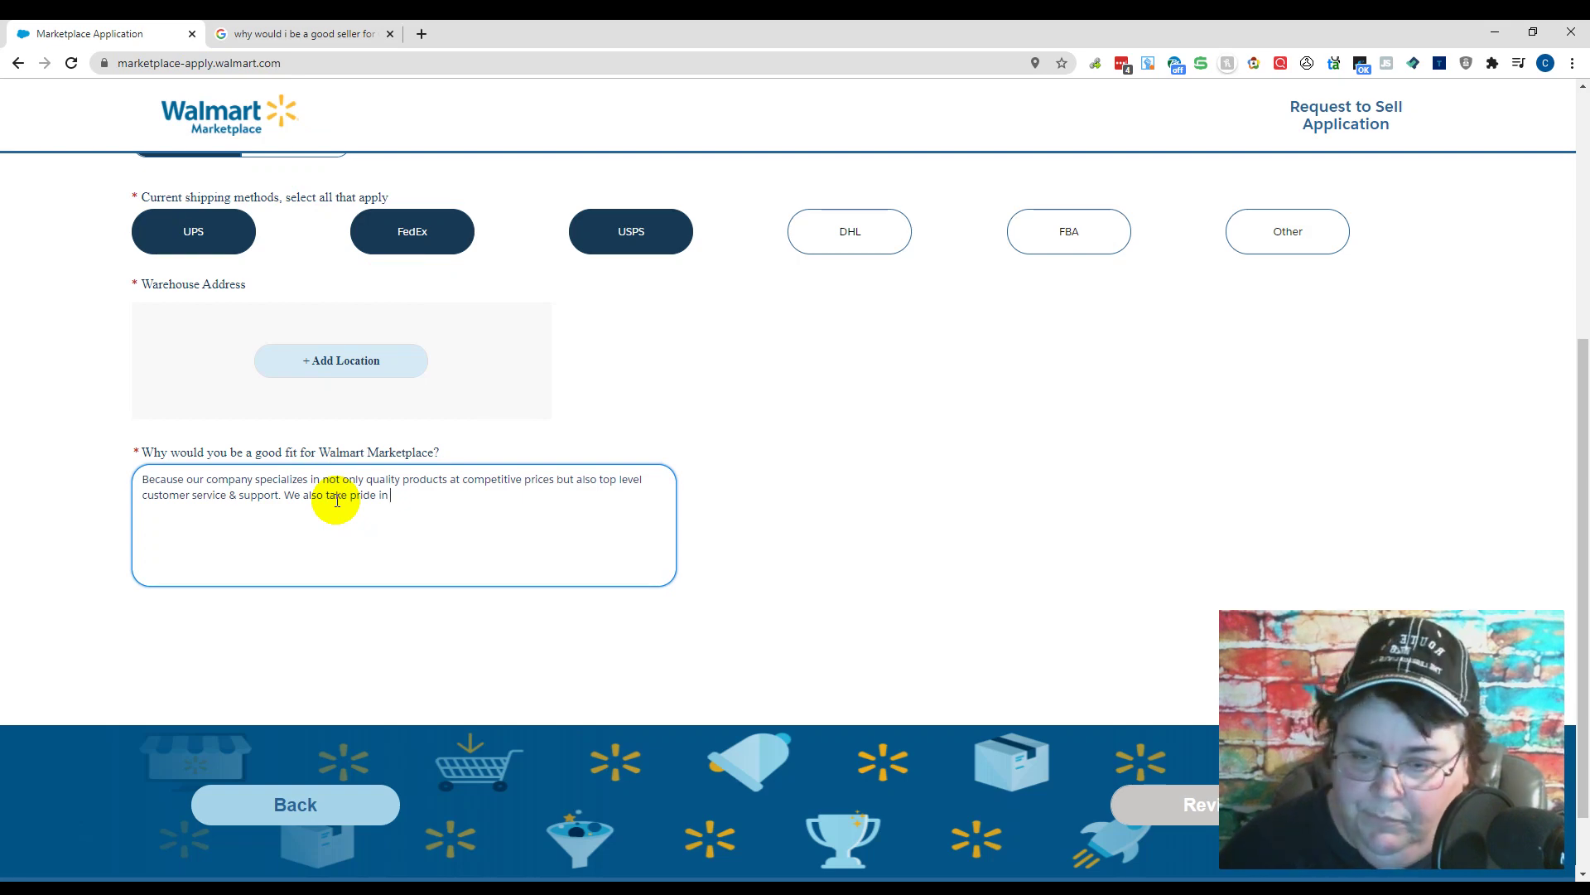
text(in our yea)
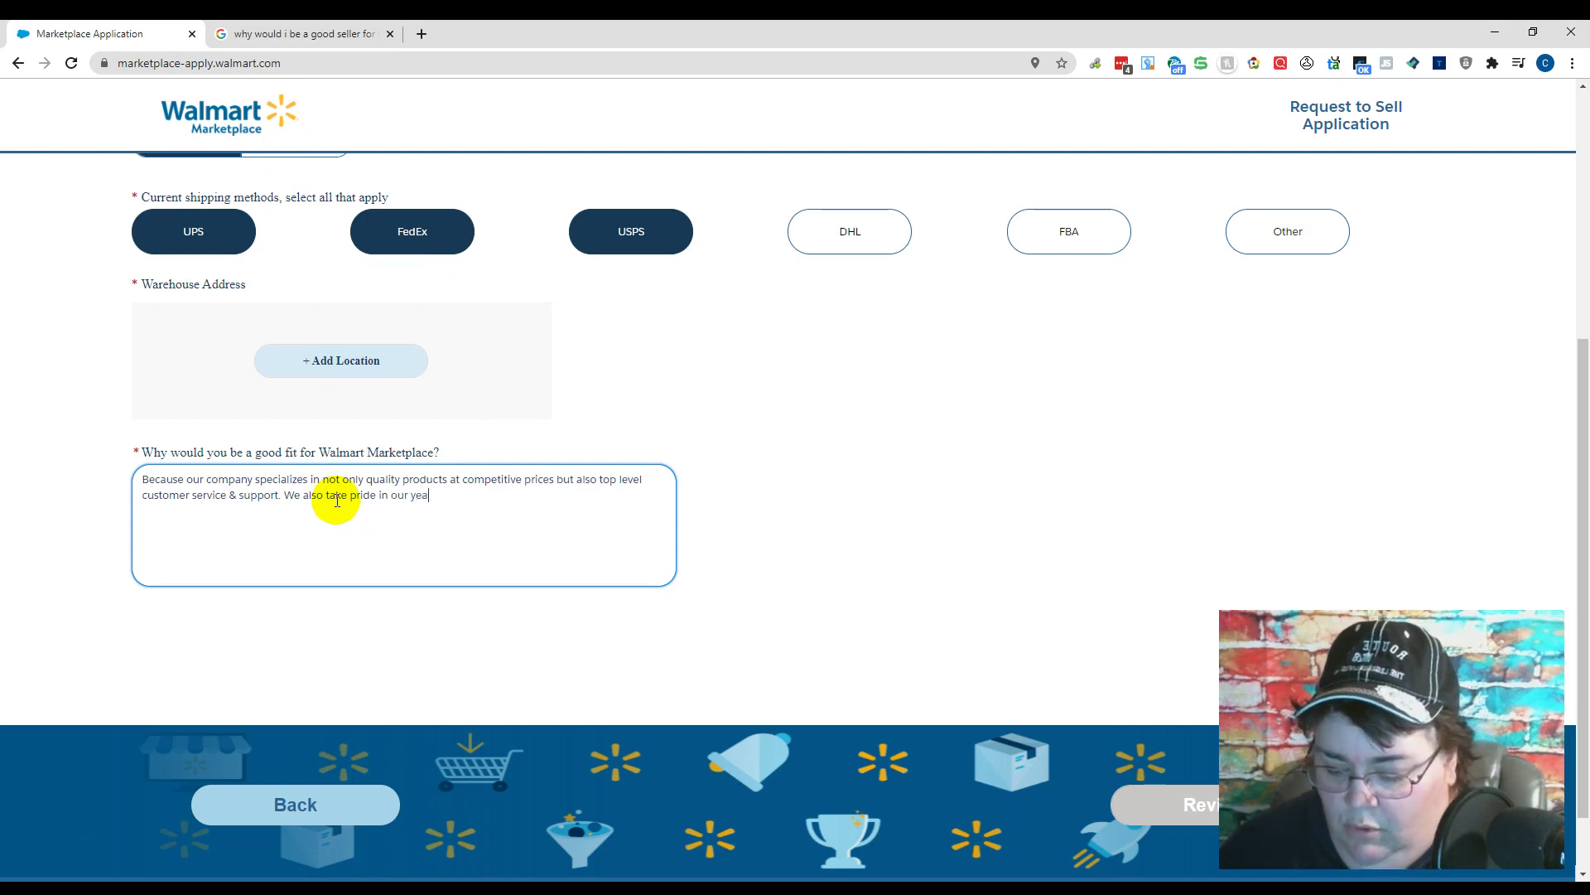
text(rs of)
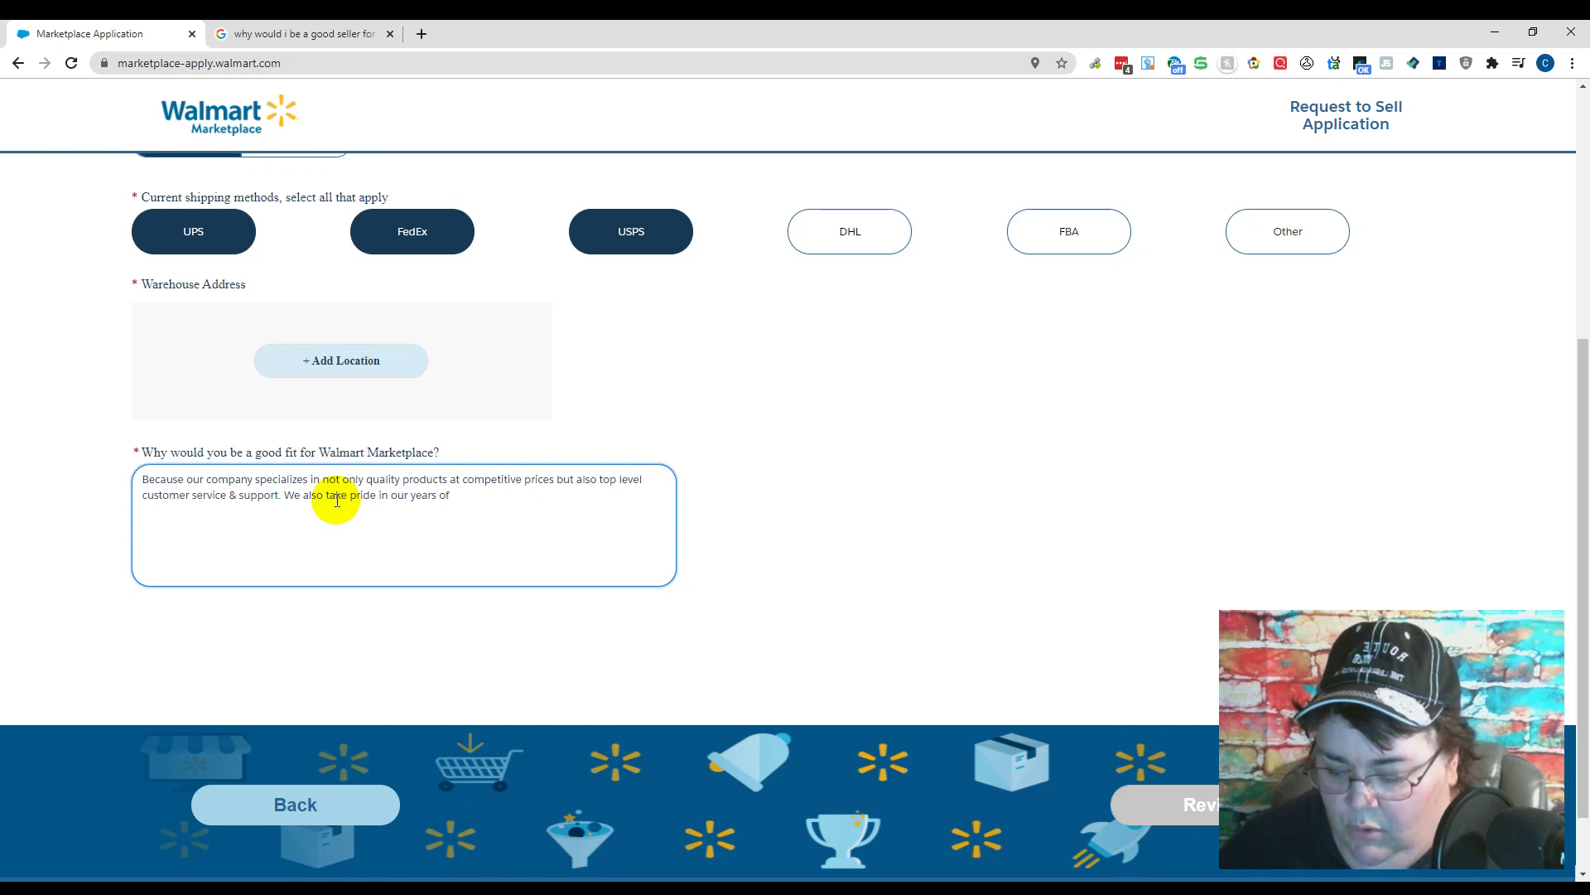
text(fulf)
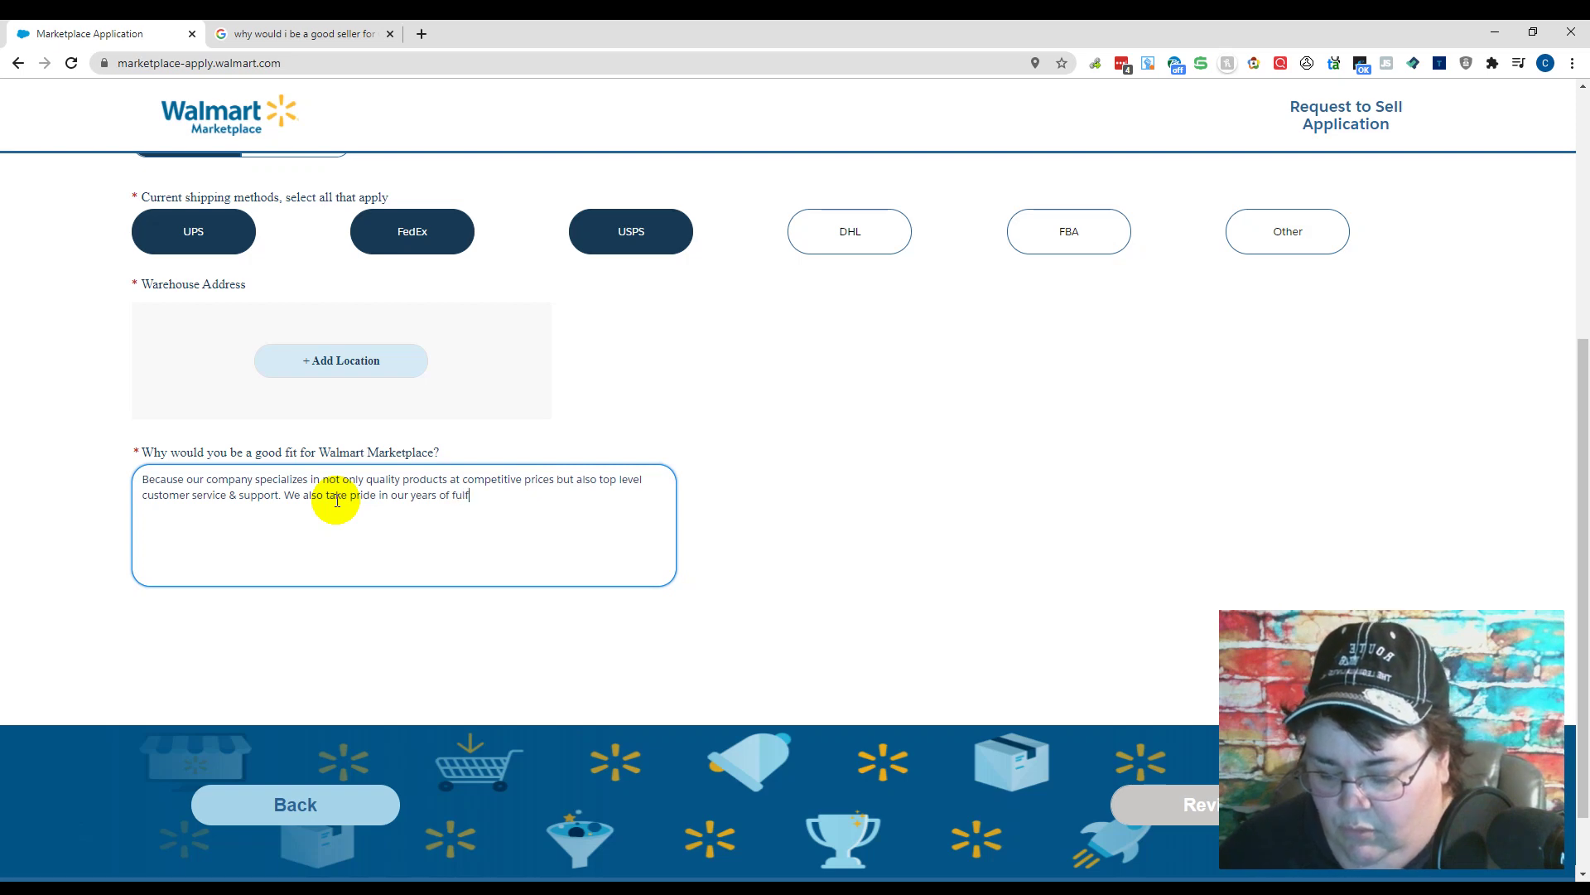
text(illing cus)
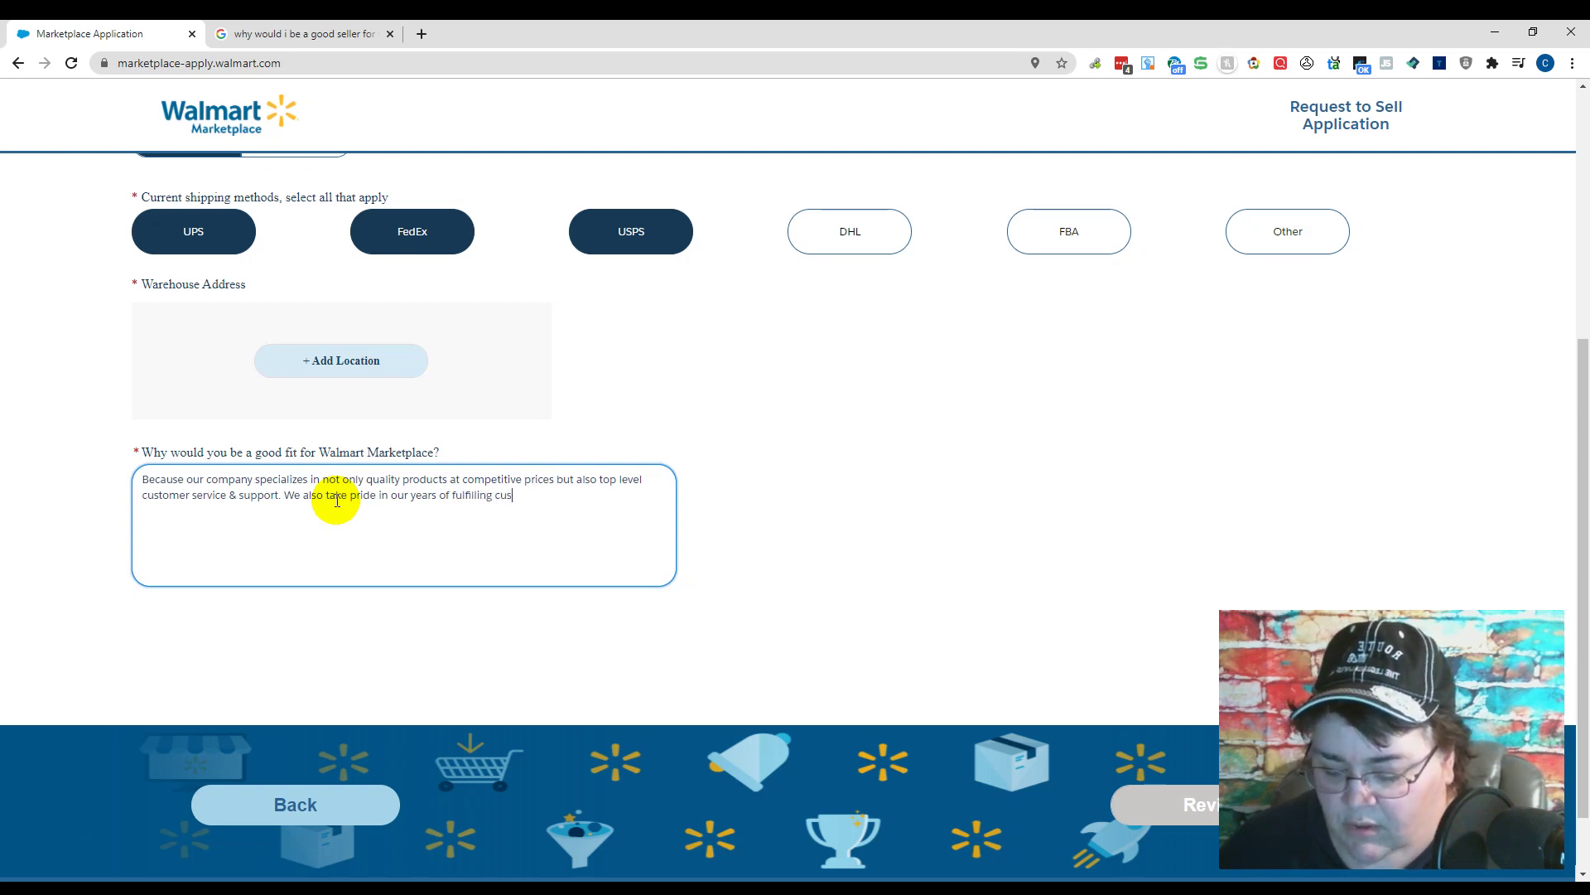
text(tomer )
text(o)
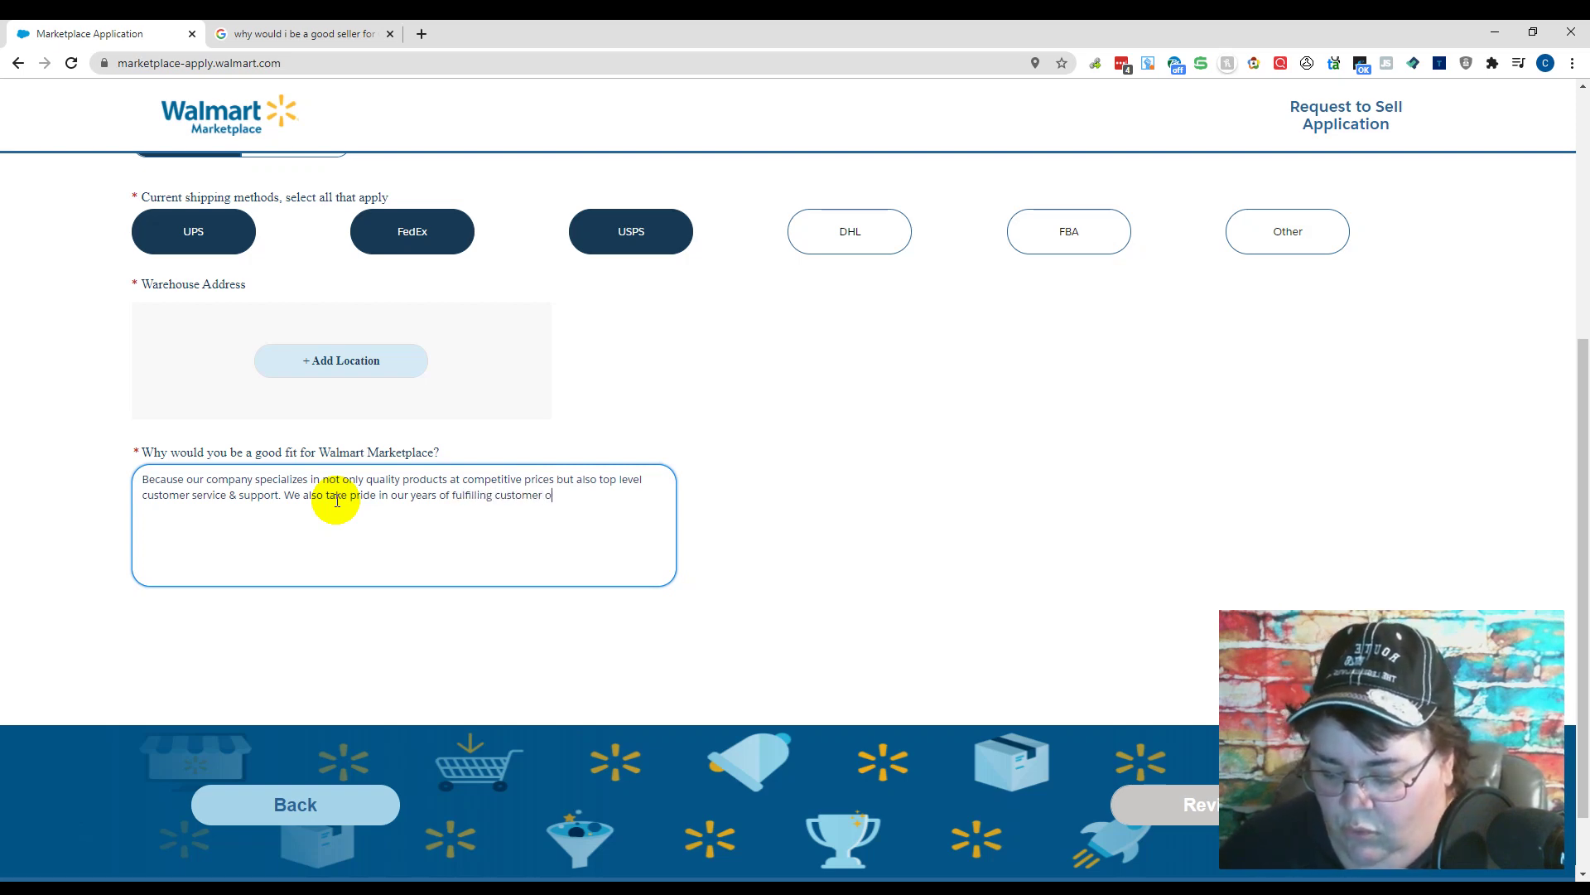
text(rders qui)
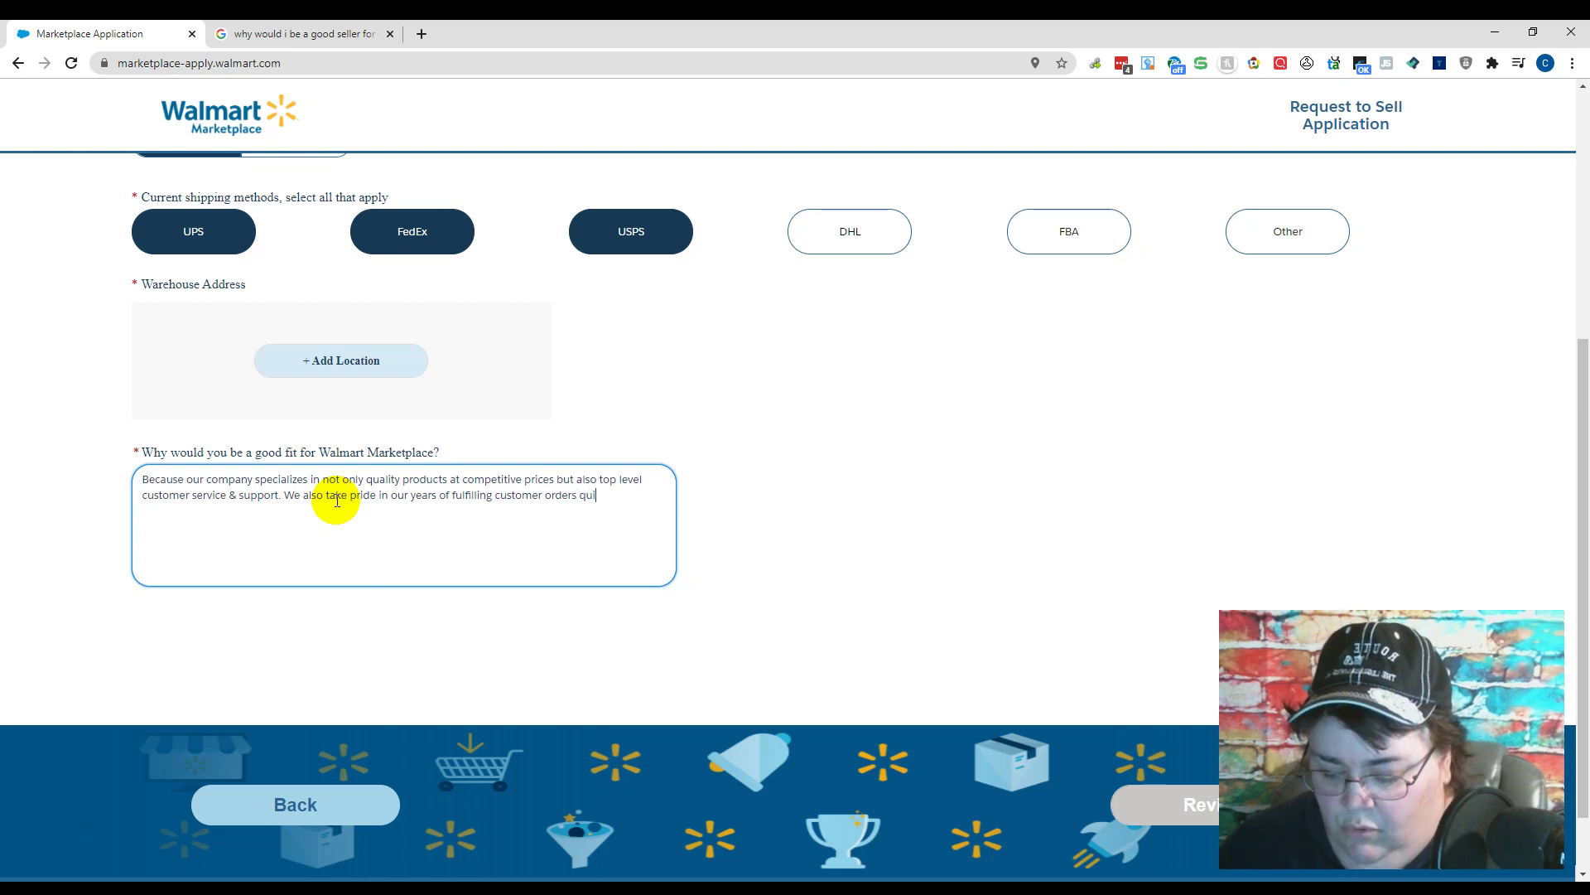
text(ckly & without )
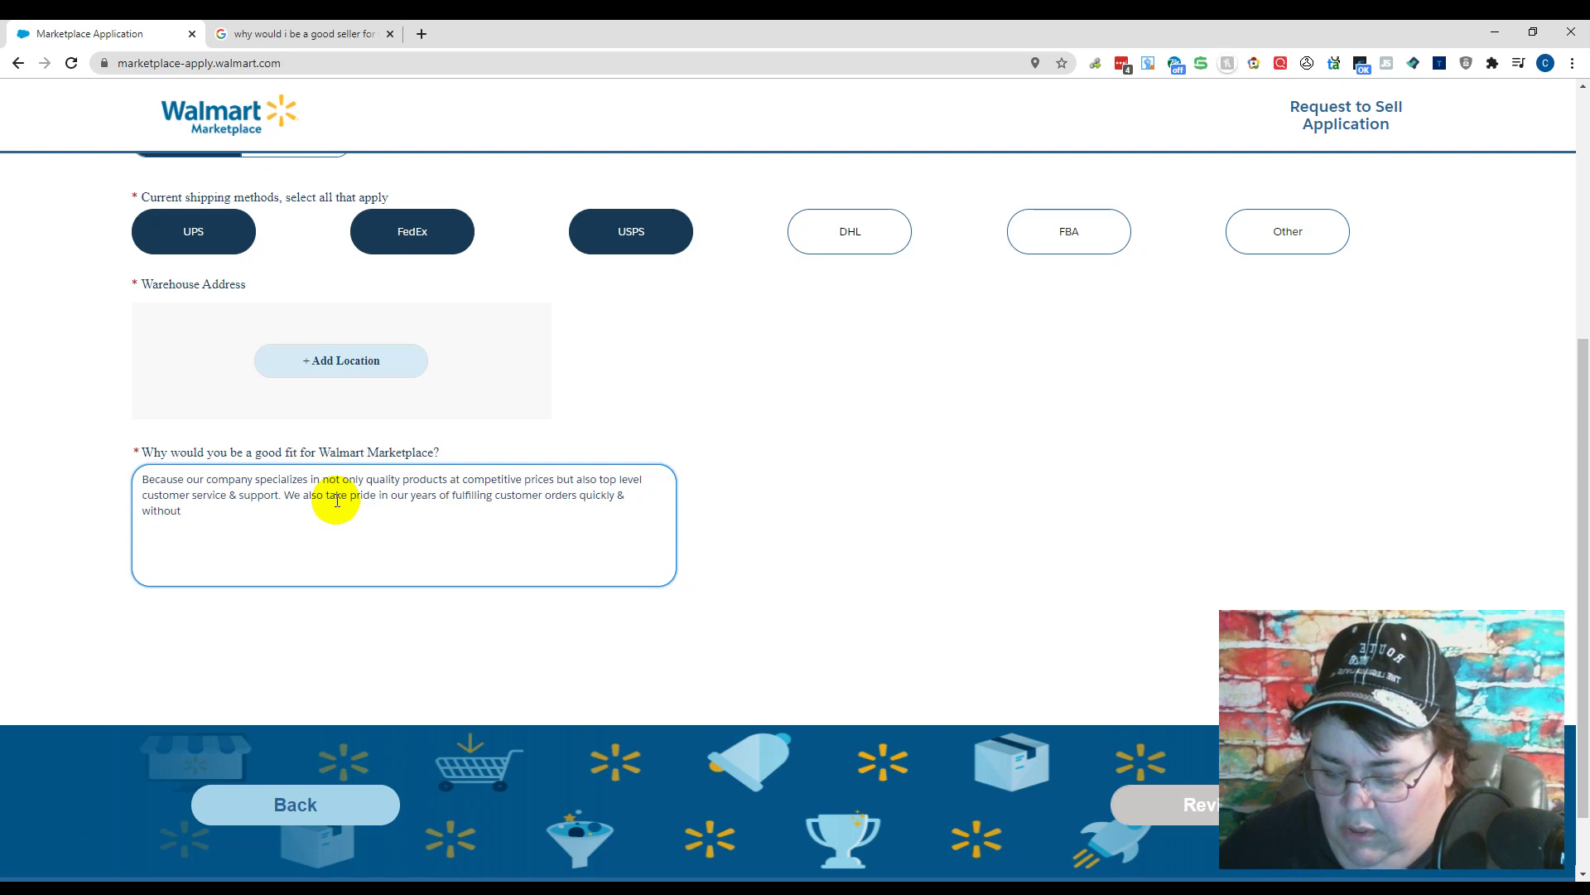
text(problems)
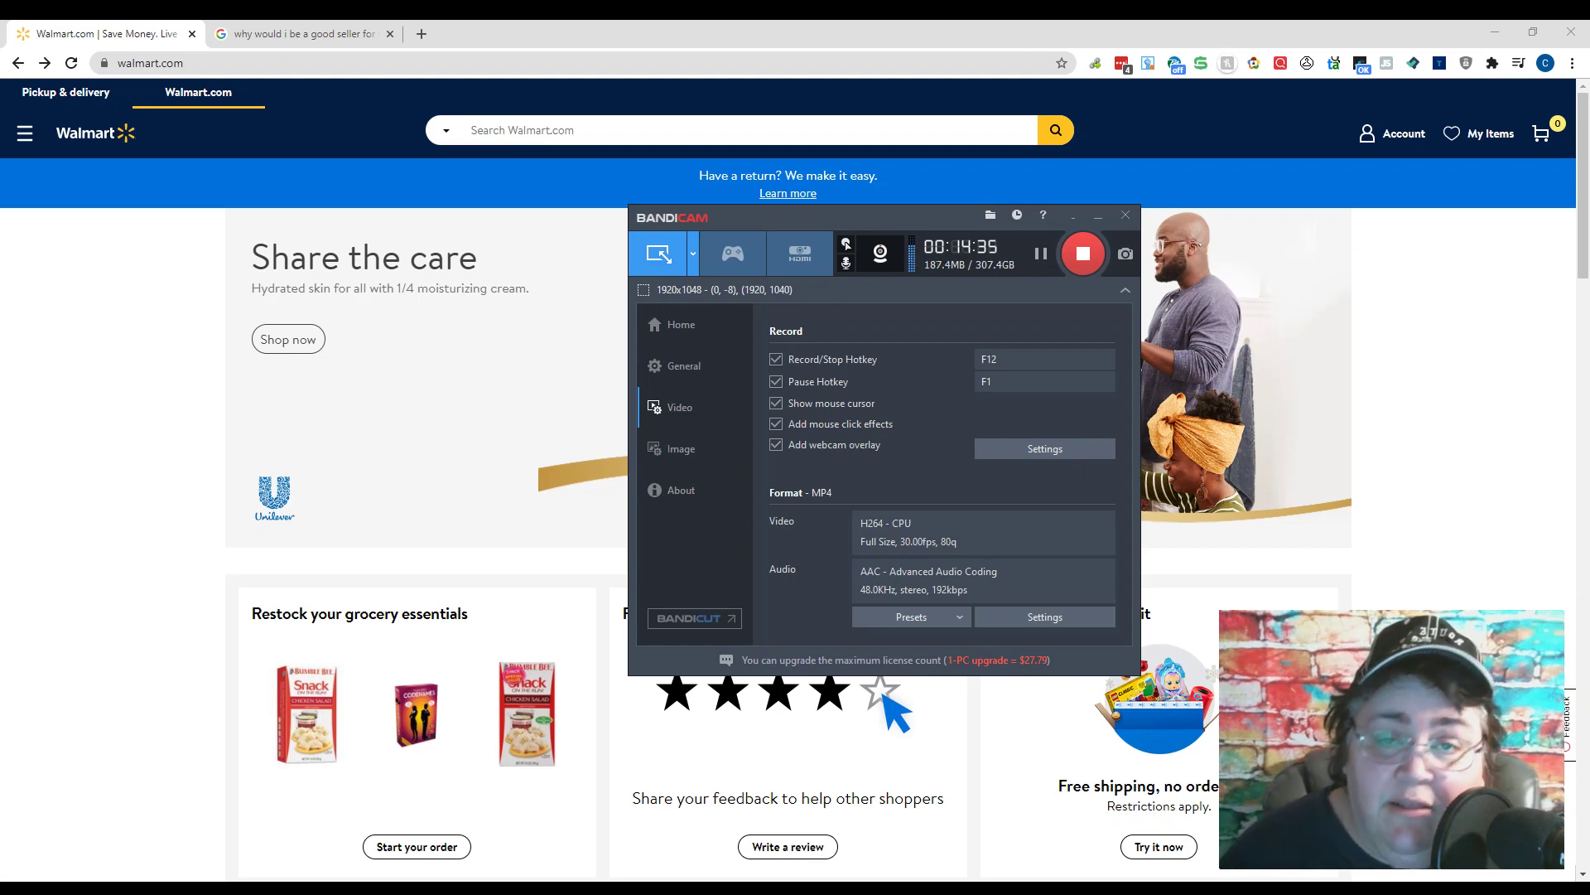
mouse_move(670, 891)
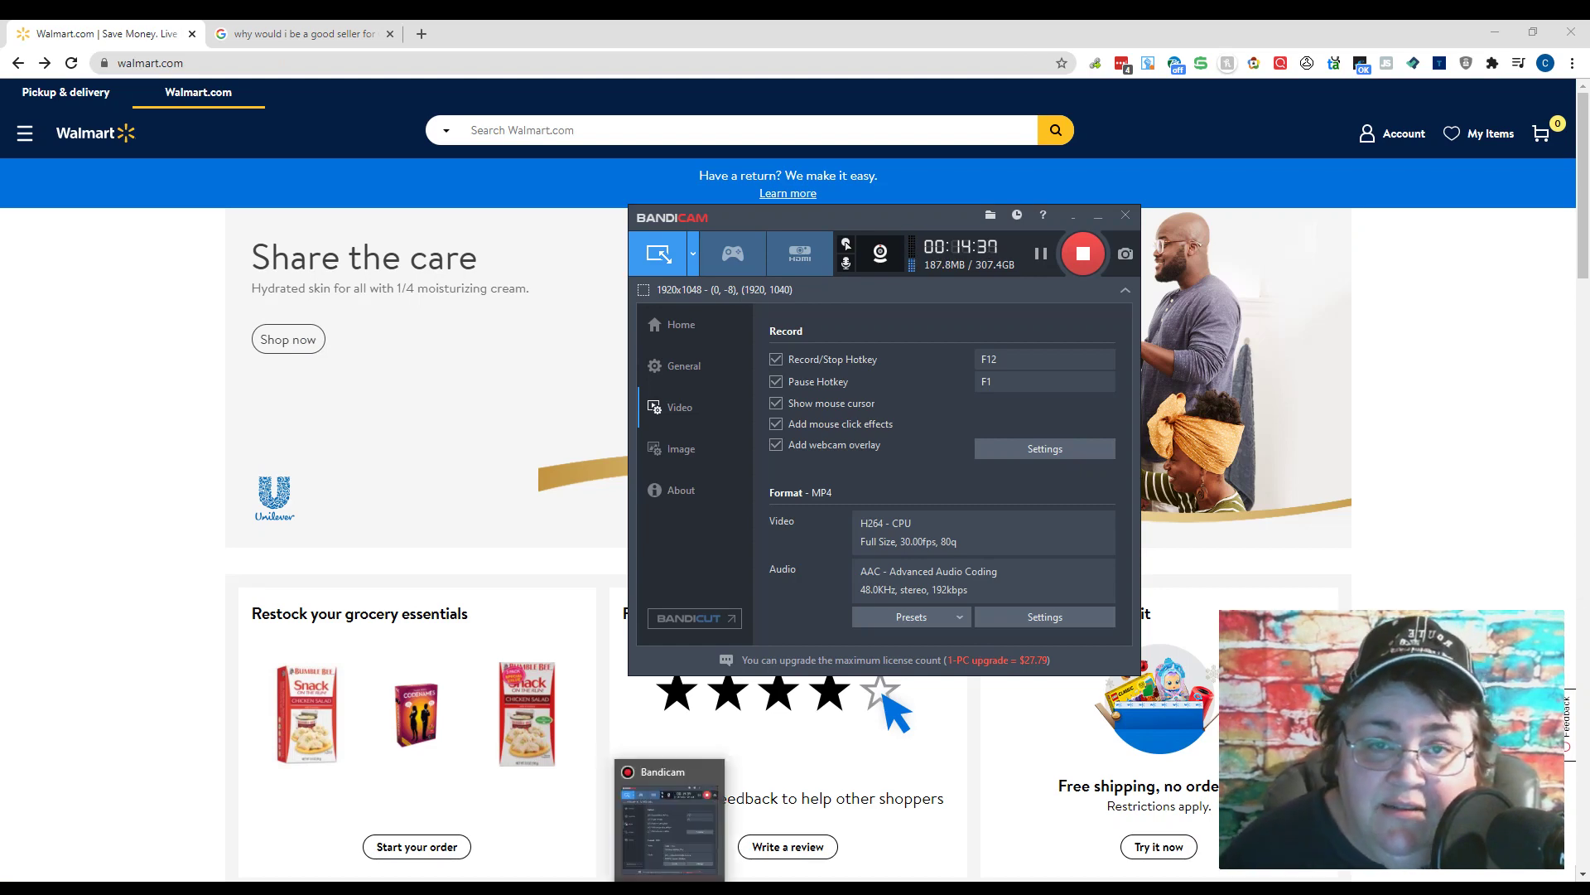
click(1471, 289)
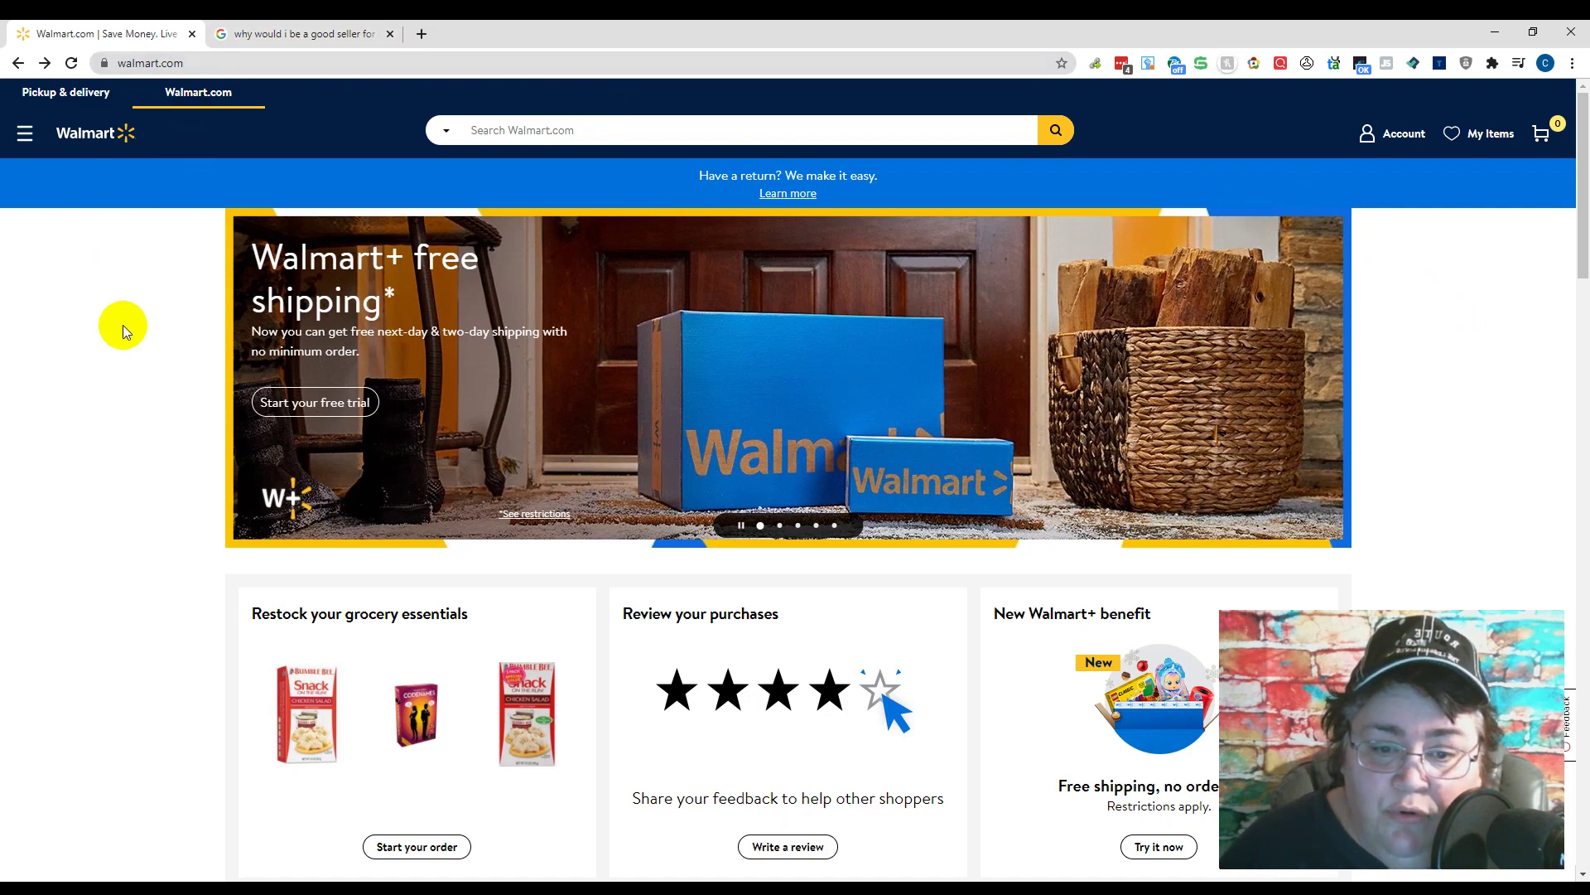
Go forward from the Walmart.com home page to the BIC Cristal 10pk Black product page and look at its other seller offers
click(44, 63)
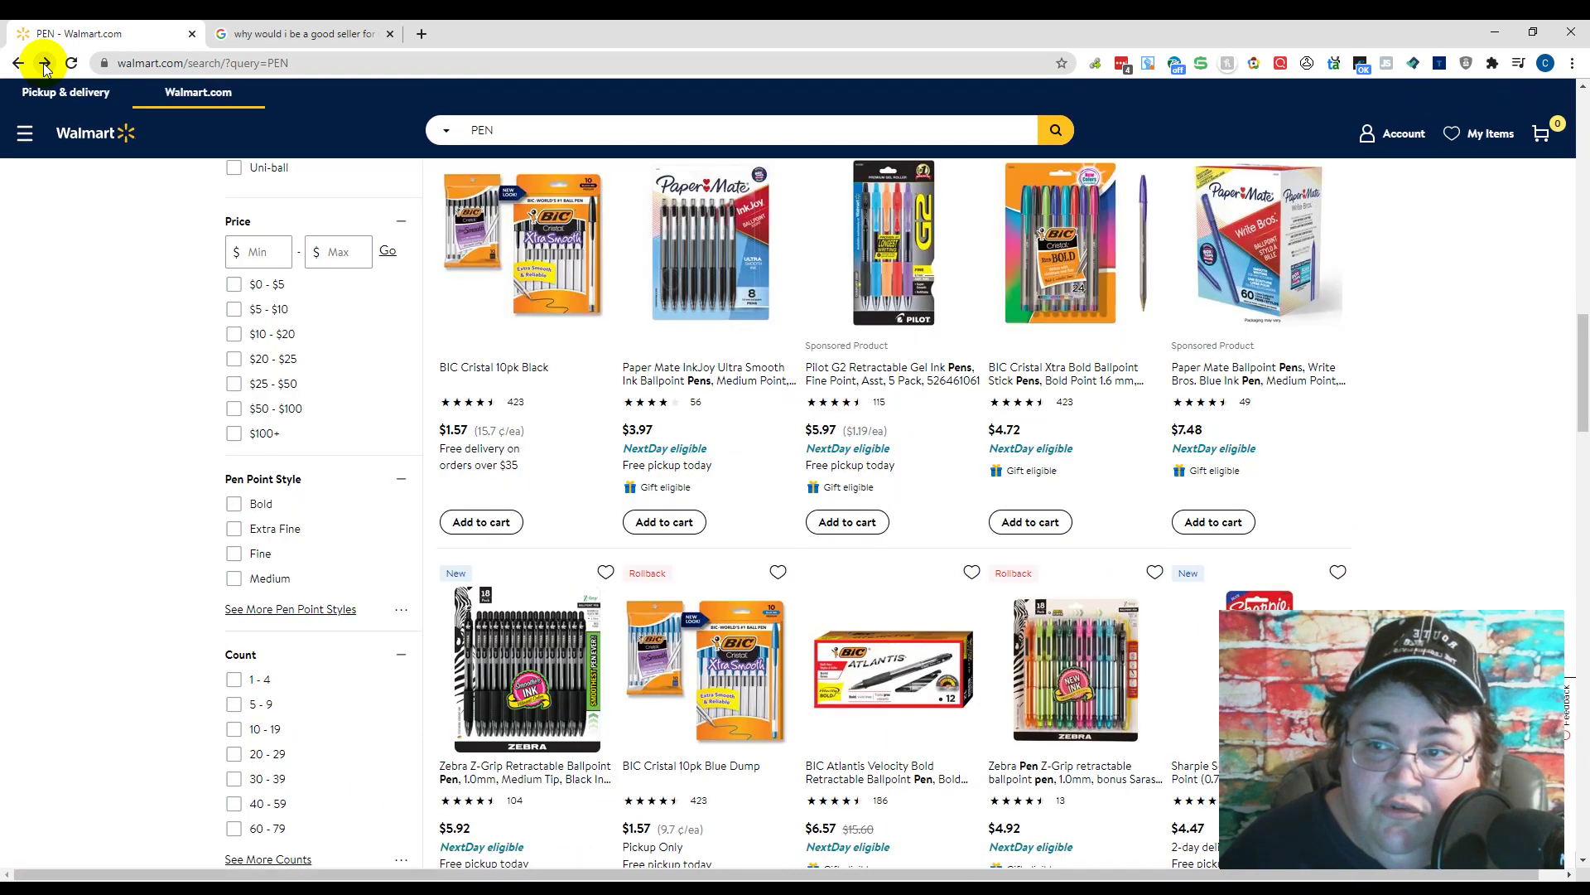
click(45, 65)
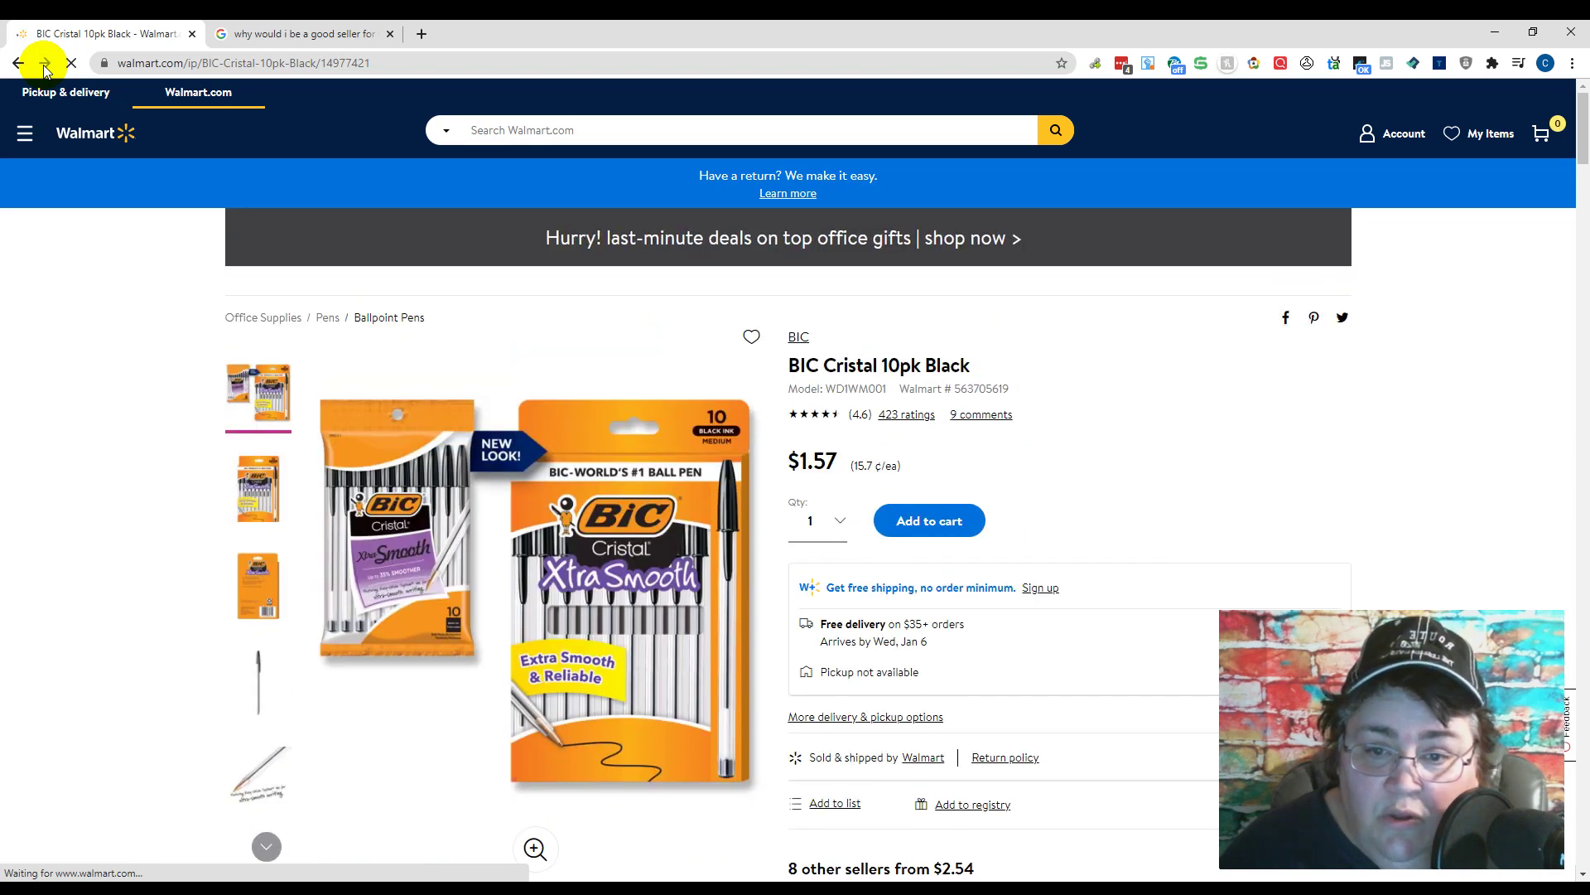
scroll(1467, 361, down, 2)
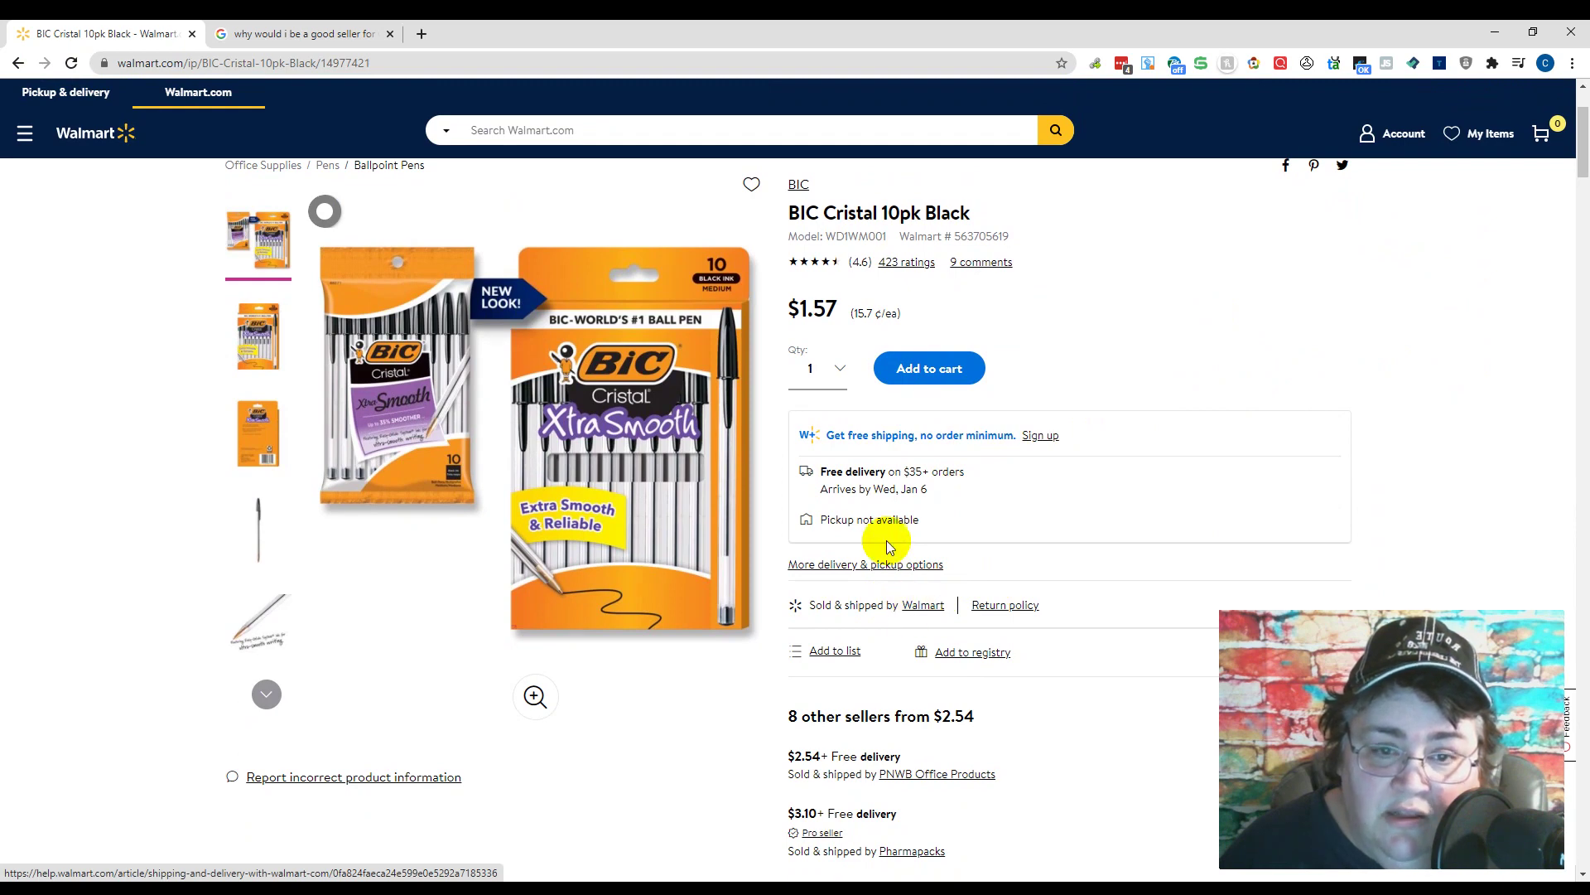
scroll(1002, 404, down, 2)
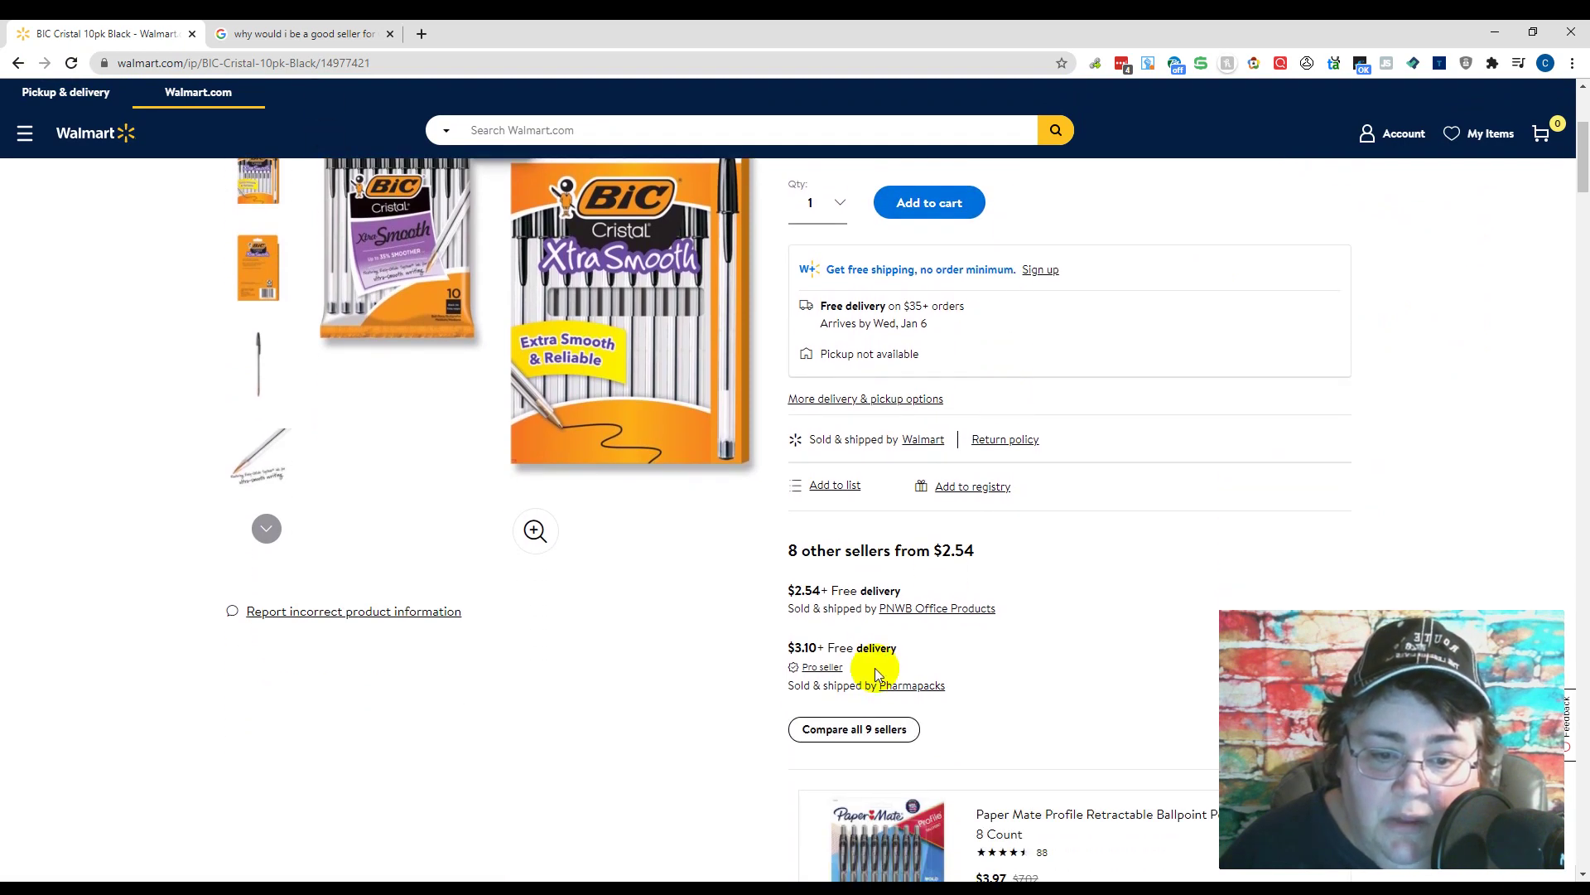
Open the comparison of all sellers for the BIC Cristal 10pk Black and review their prices, delivery dates and shippers
click(853, 730)
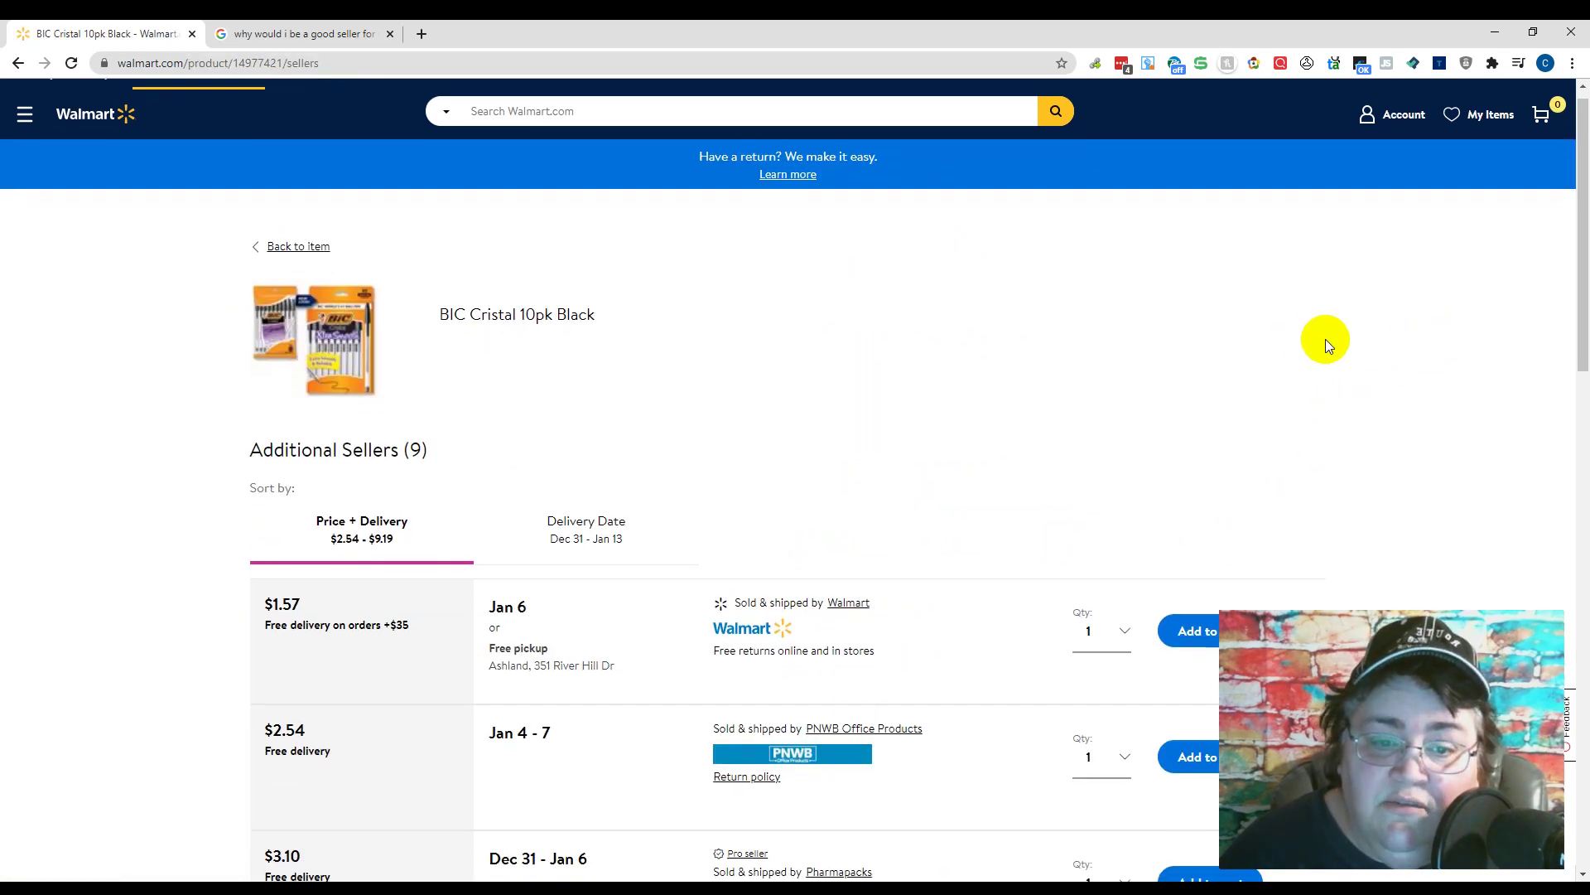
scroll(1325, 339, down, 4)
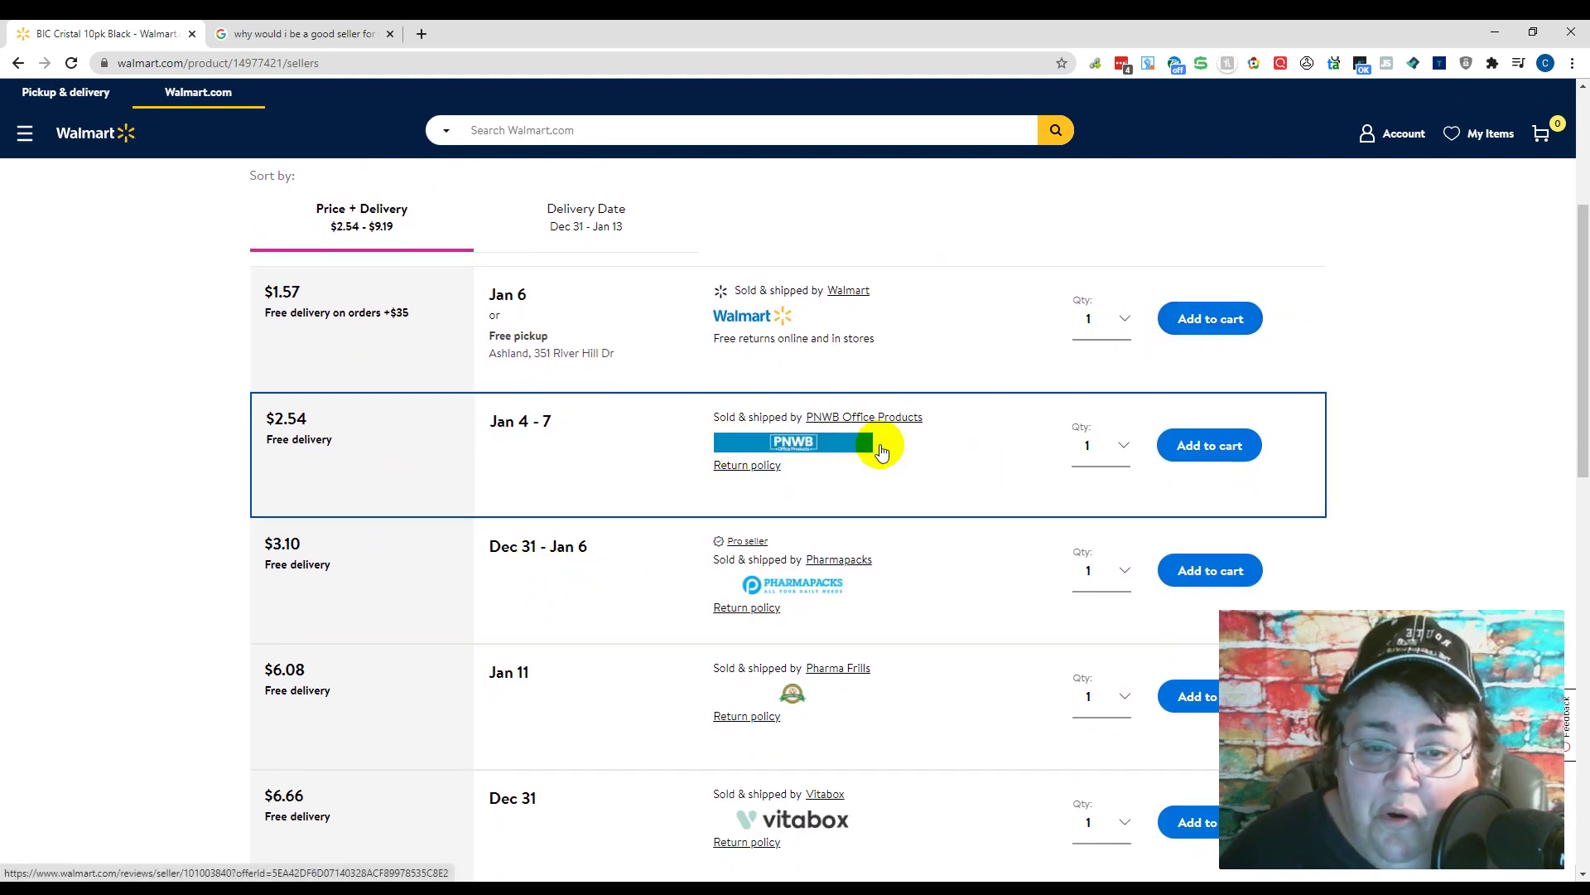
scroll(929, 456, down, 1)
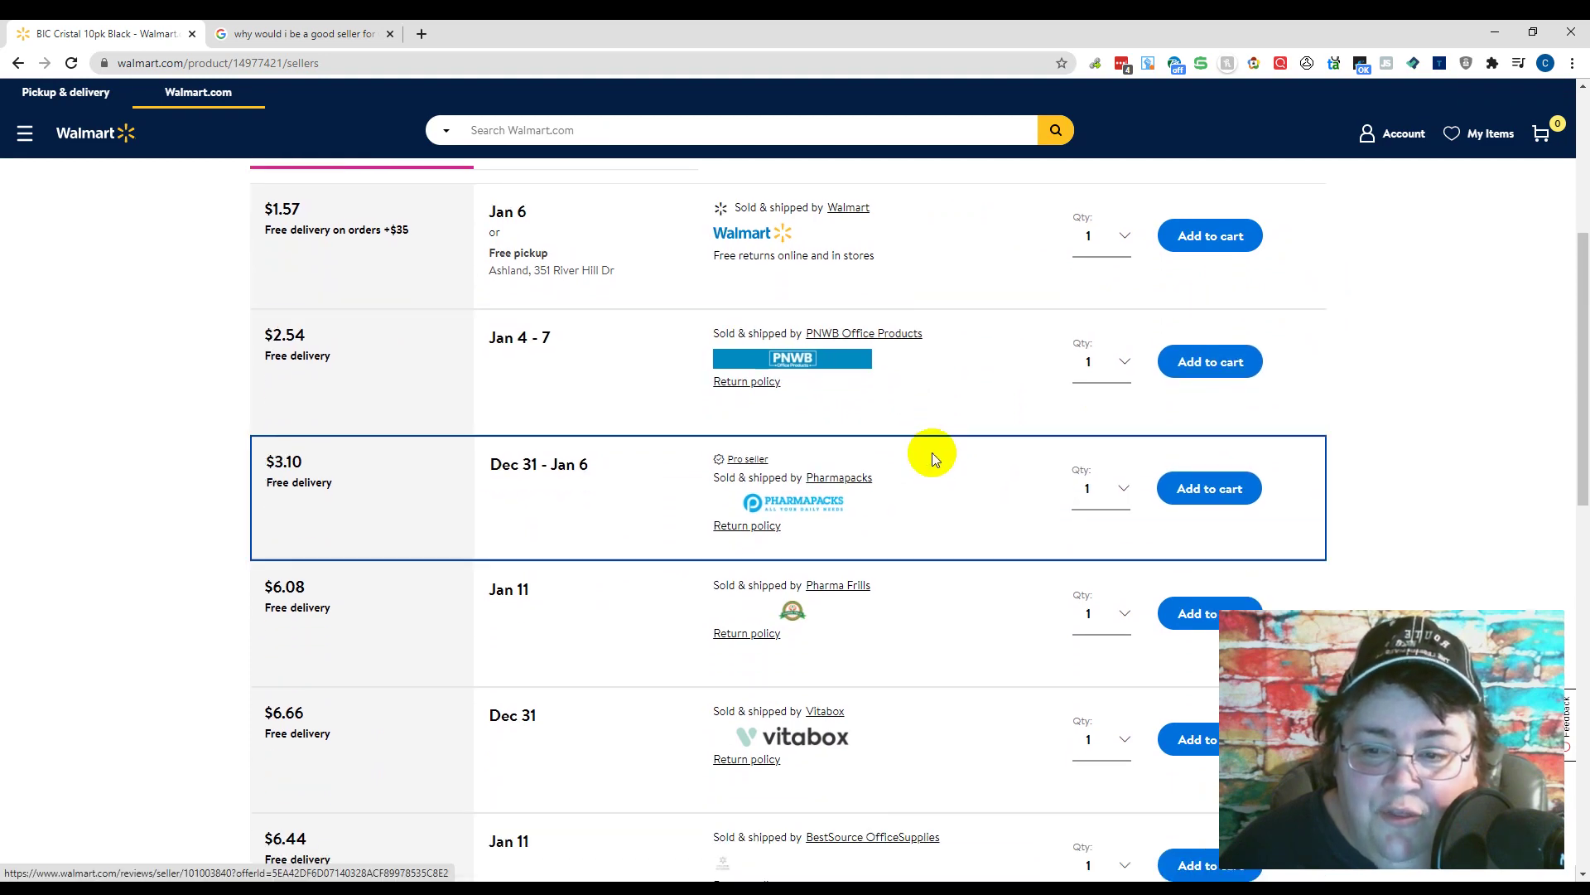
scroll(894, 454, up, 2)
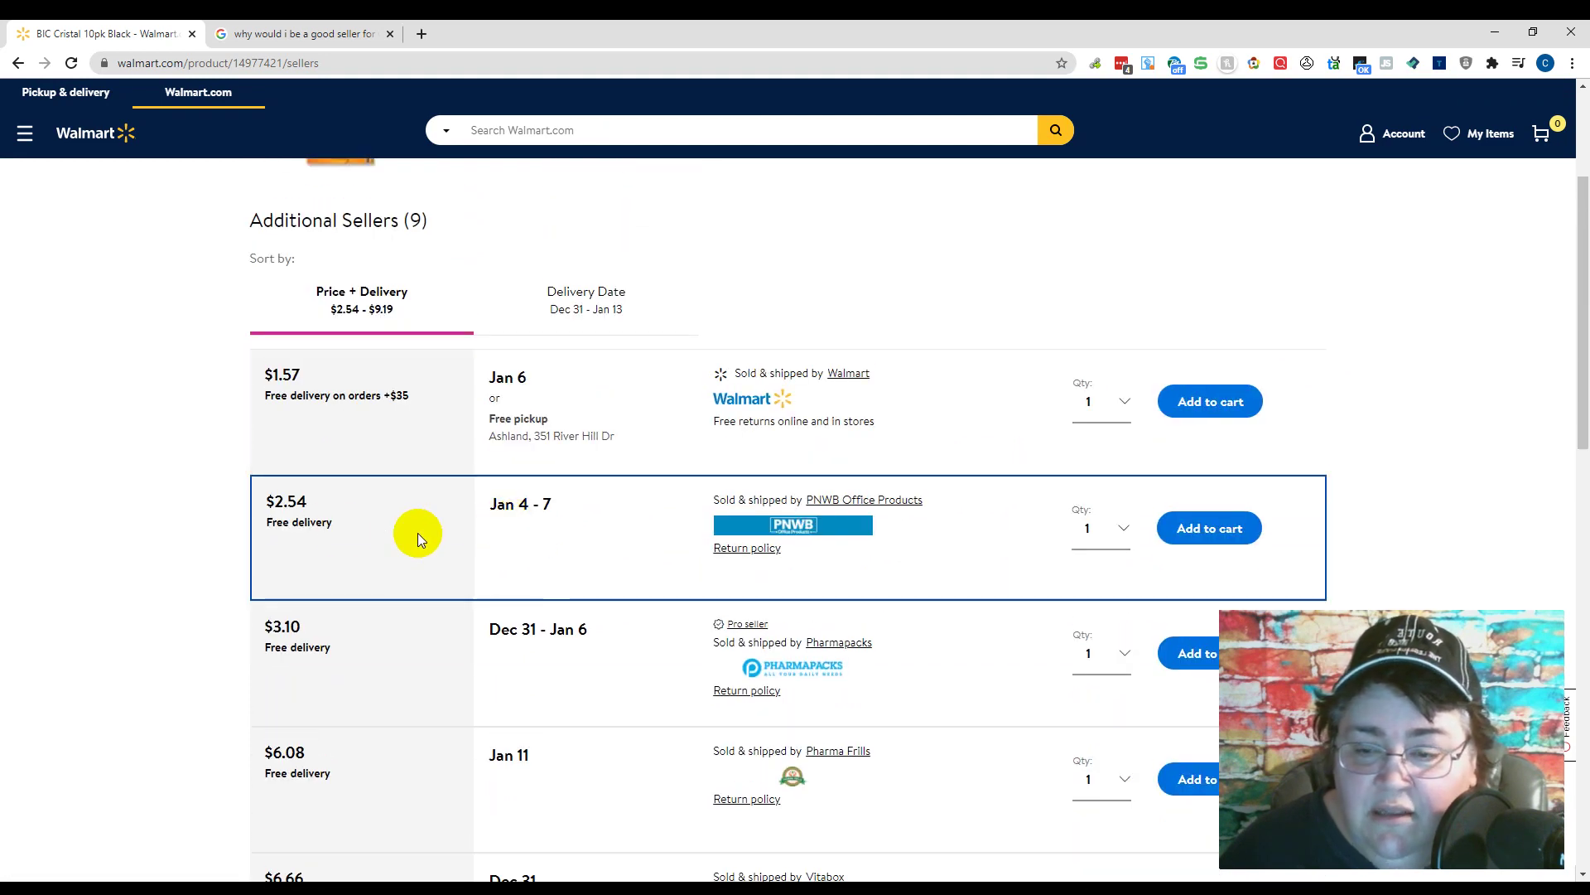
scroll(366, 546, up, 3)
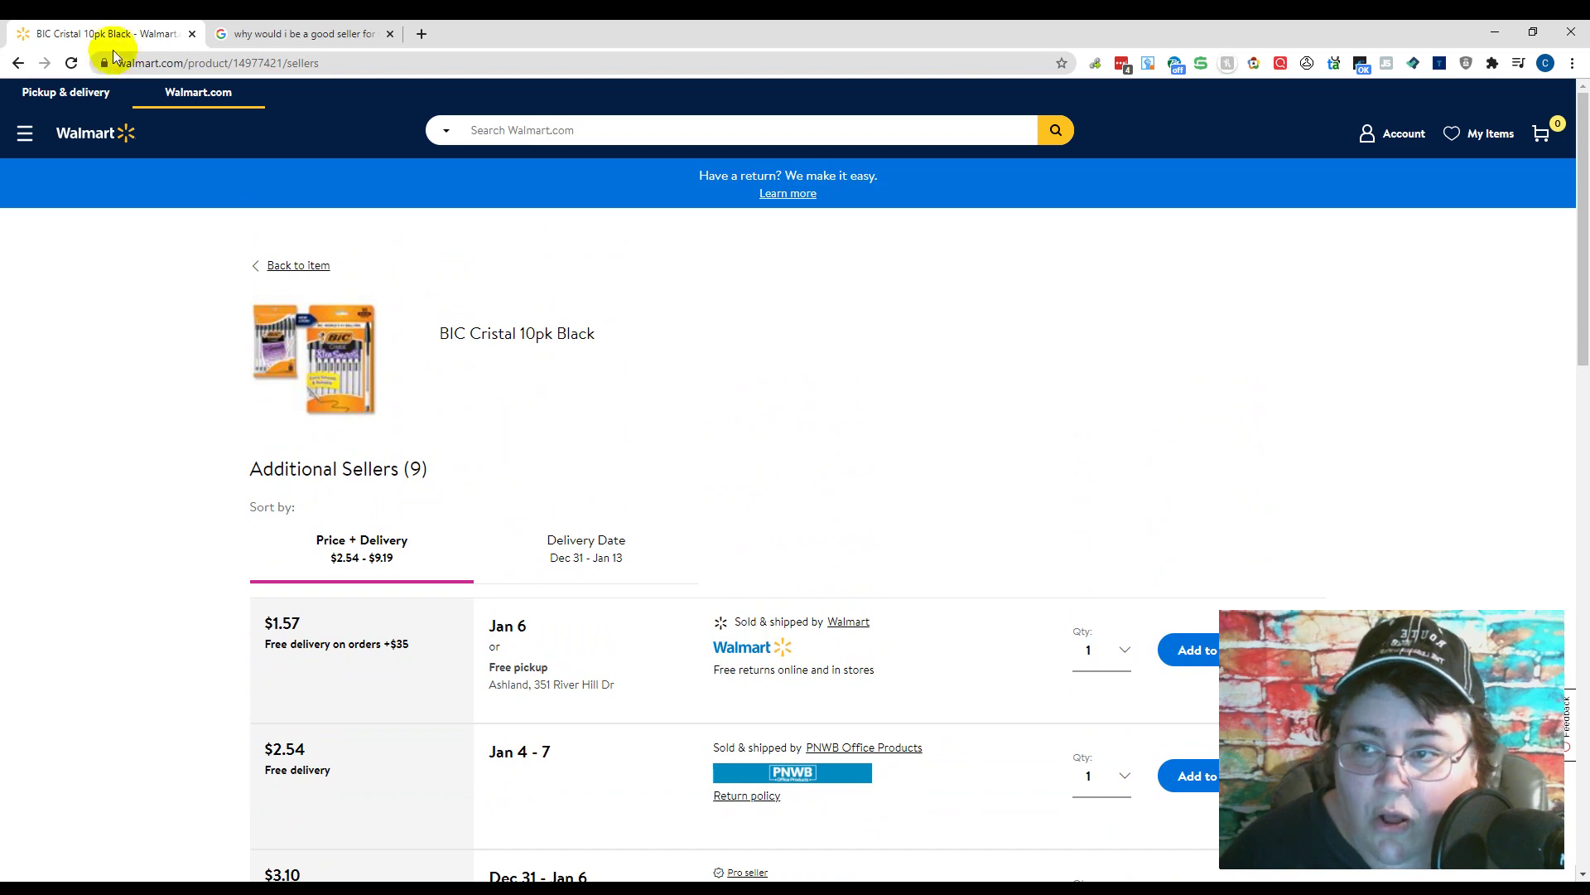
Return to the BIC Cristal 10pk Black product page and review its price, delivery options and competing sellers
click(16, 66)
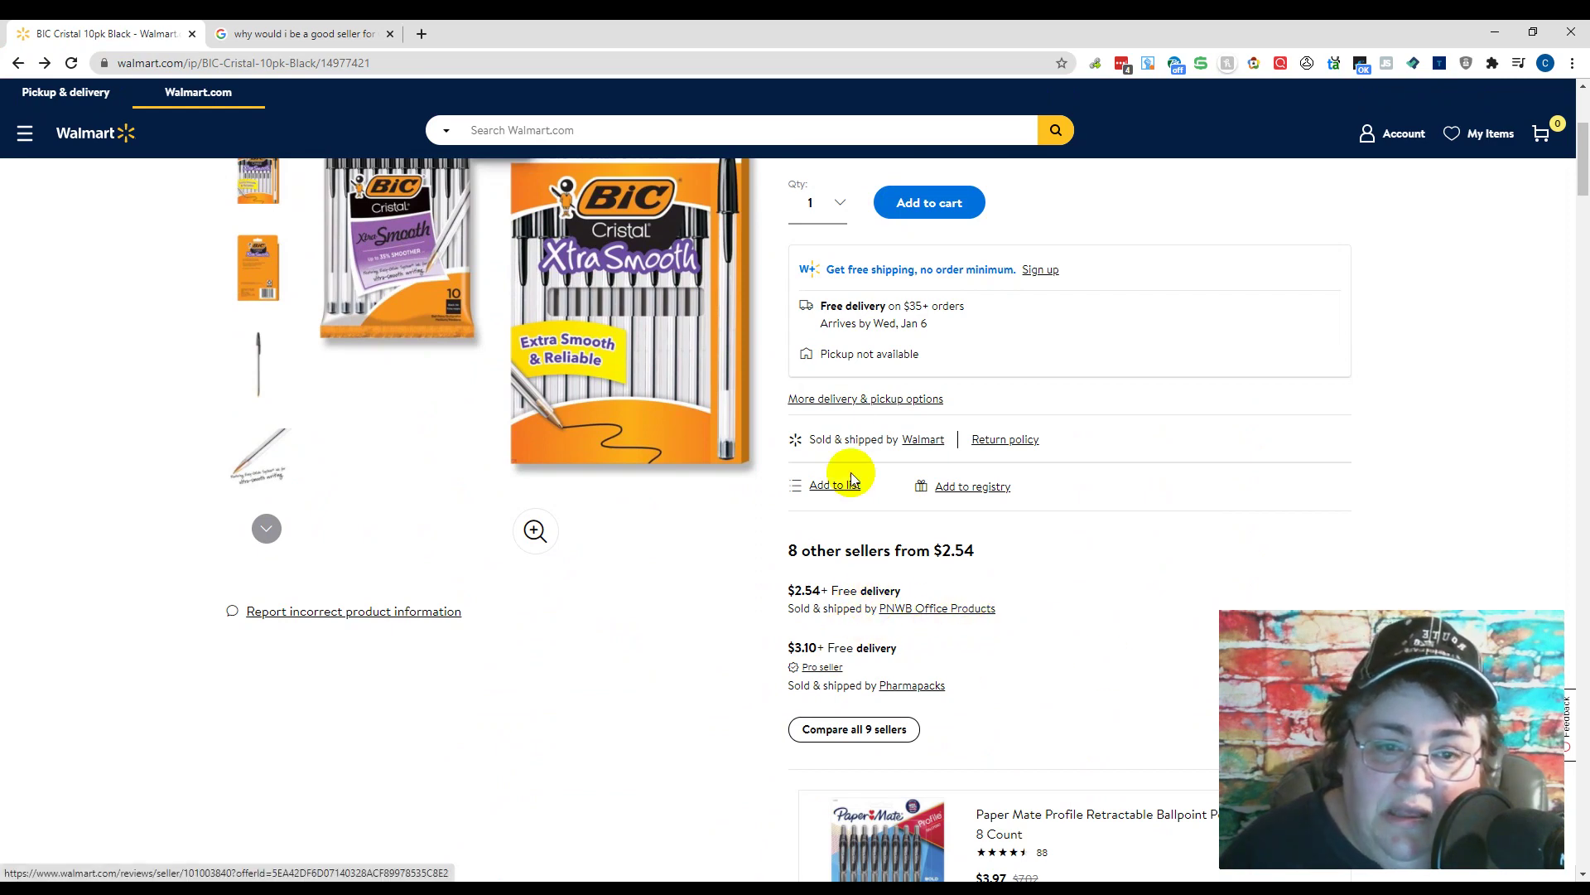
scroll(977, 374, up, 3)
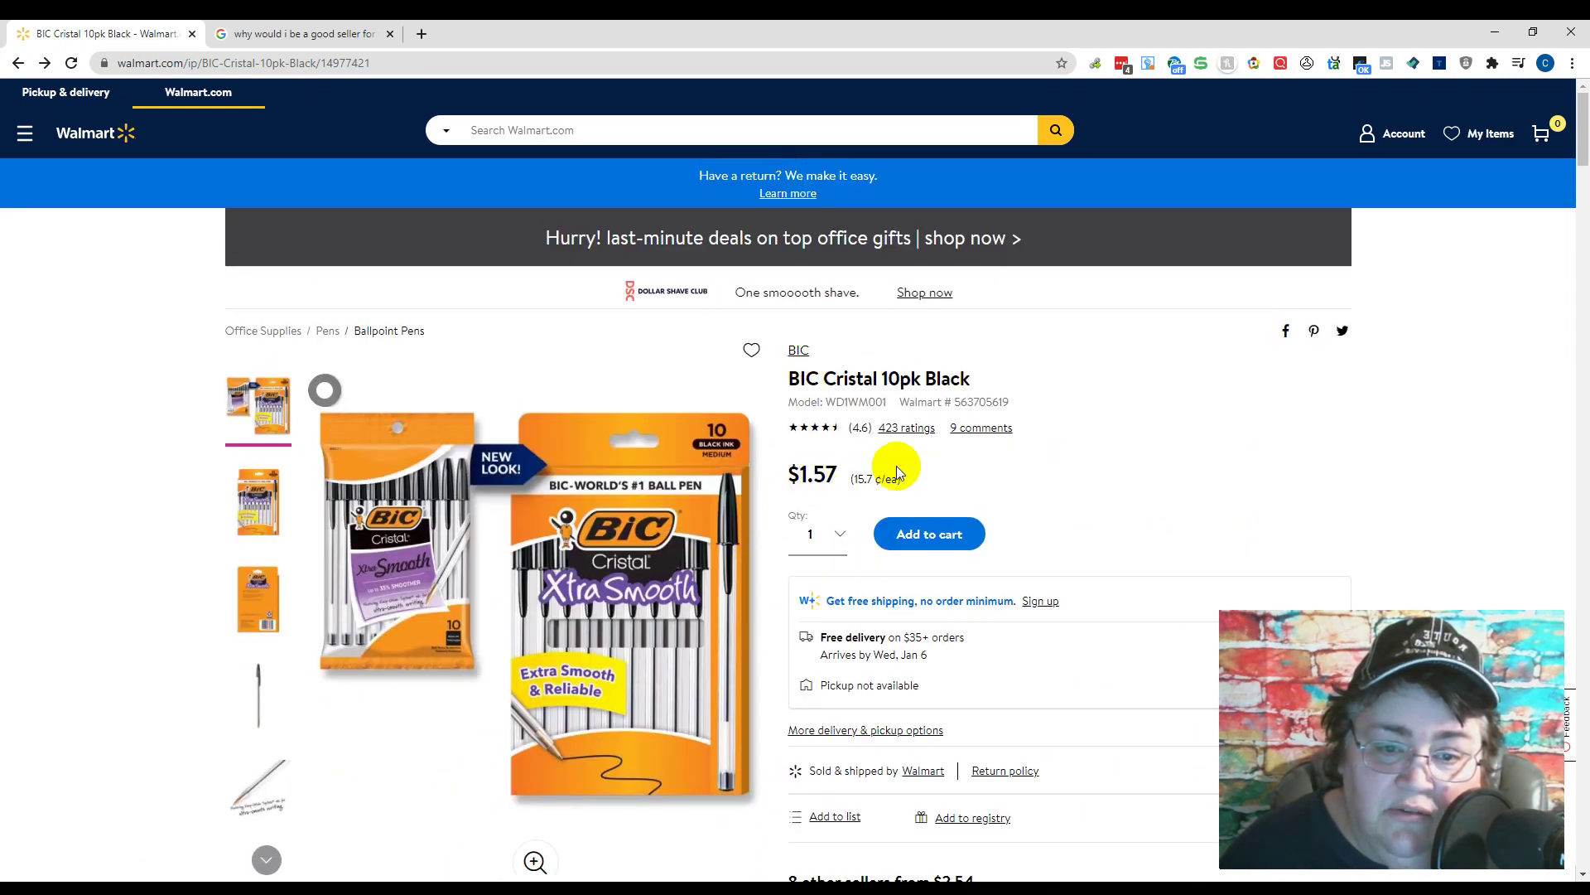
scroll(1284, 430, down, 2)
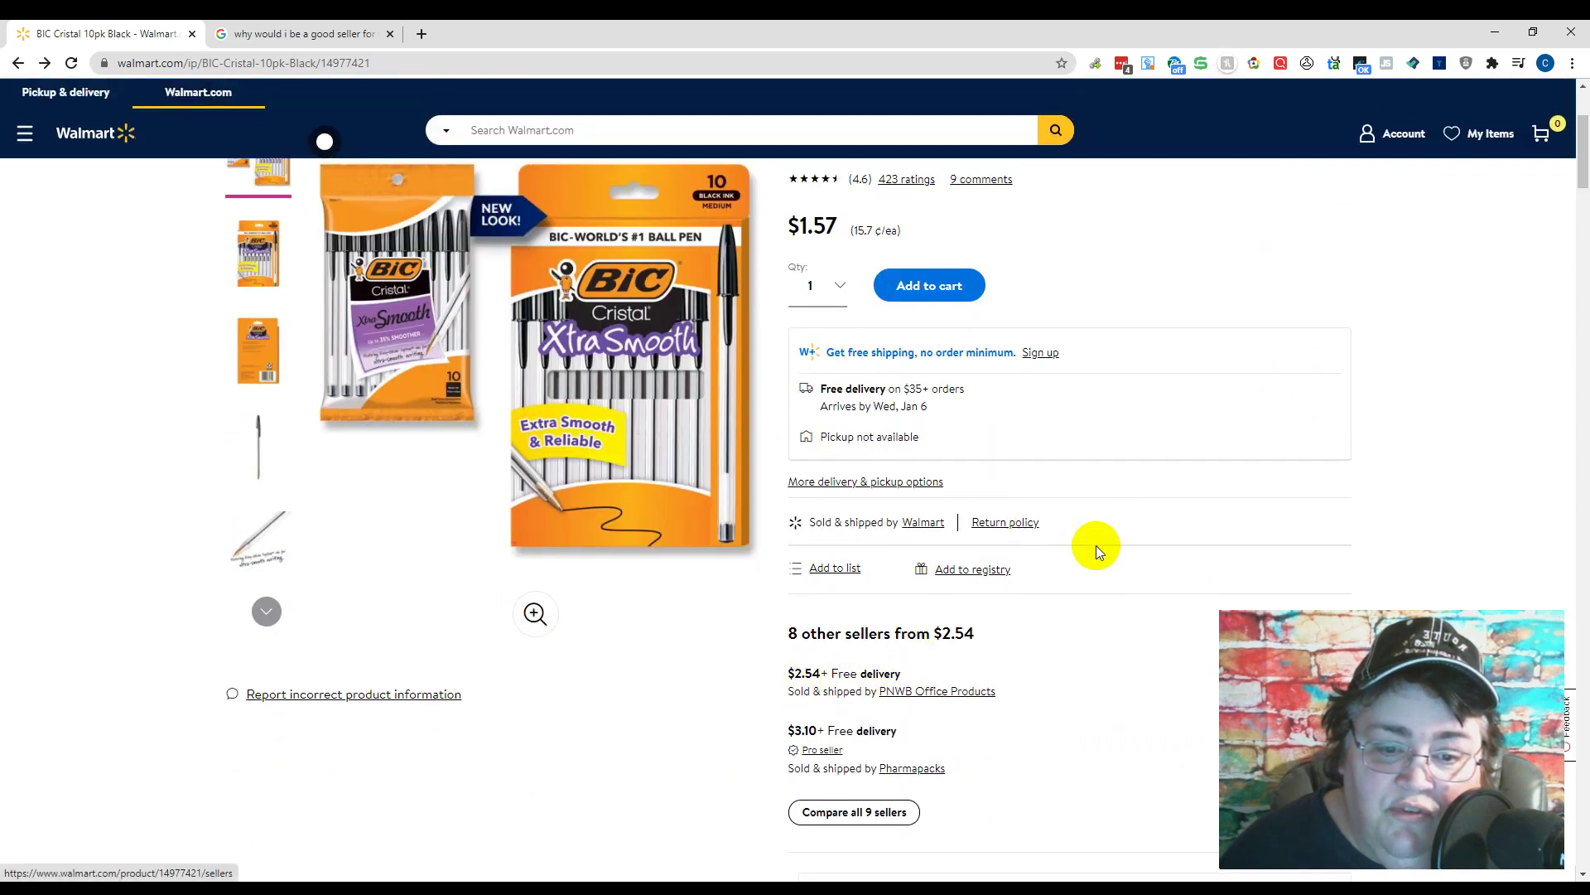
scroll(994, 588, up, 2)
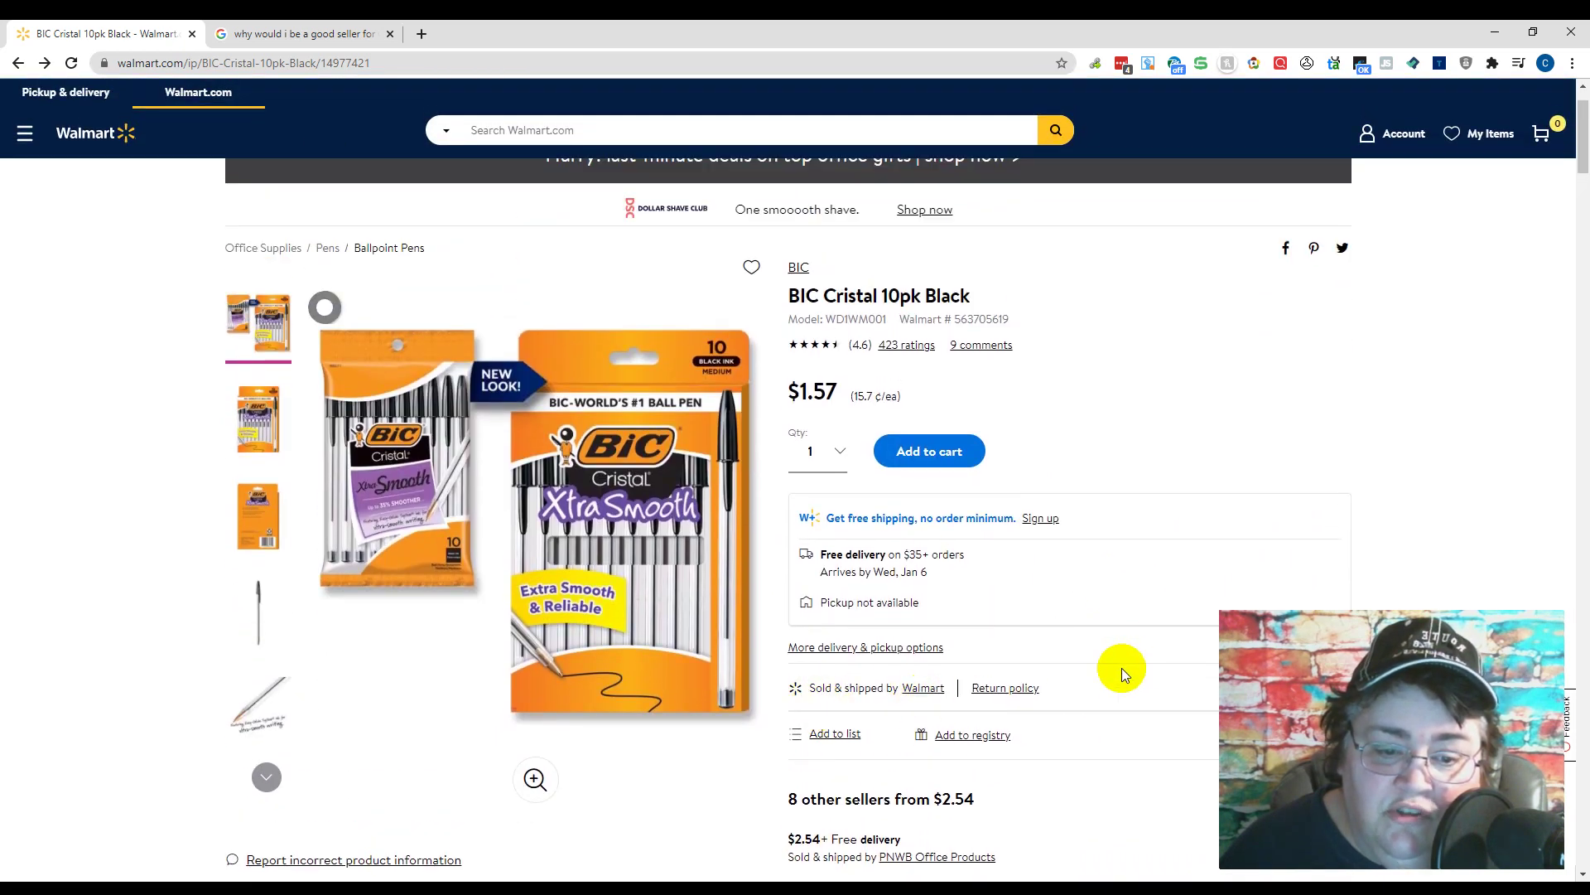
scroll(994, 705, down, 2)
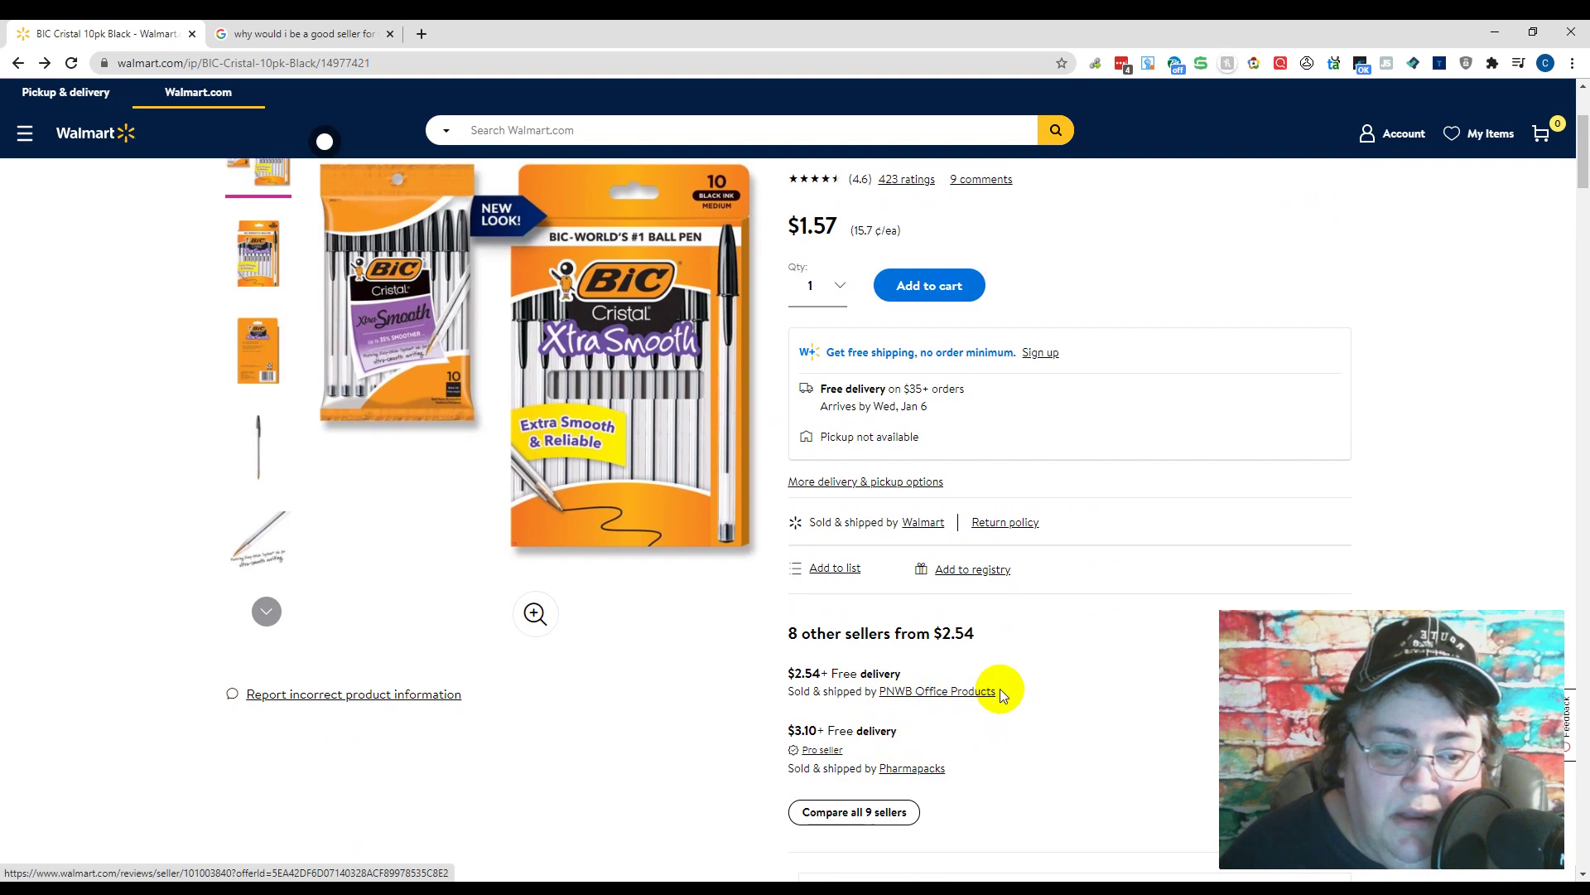
scroll(1016, 678, up, 3)
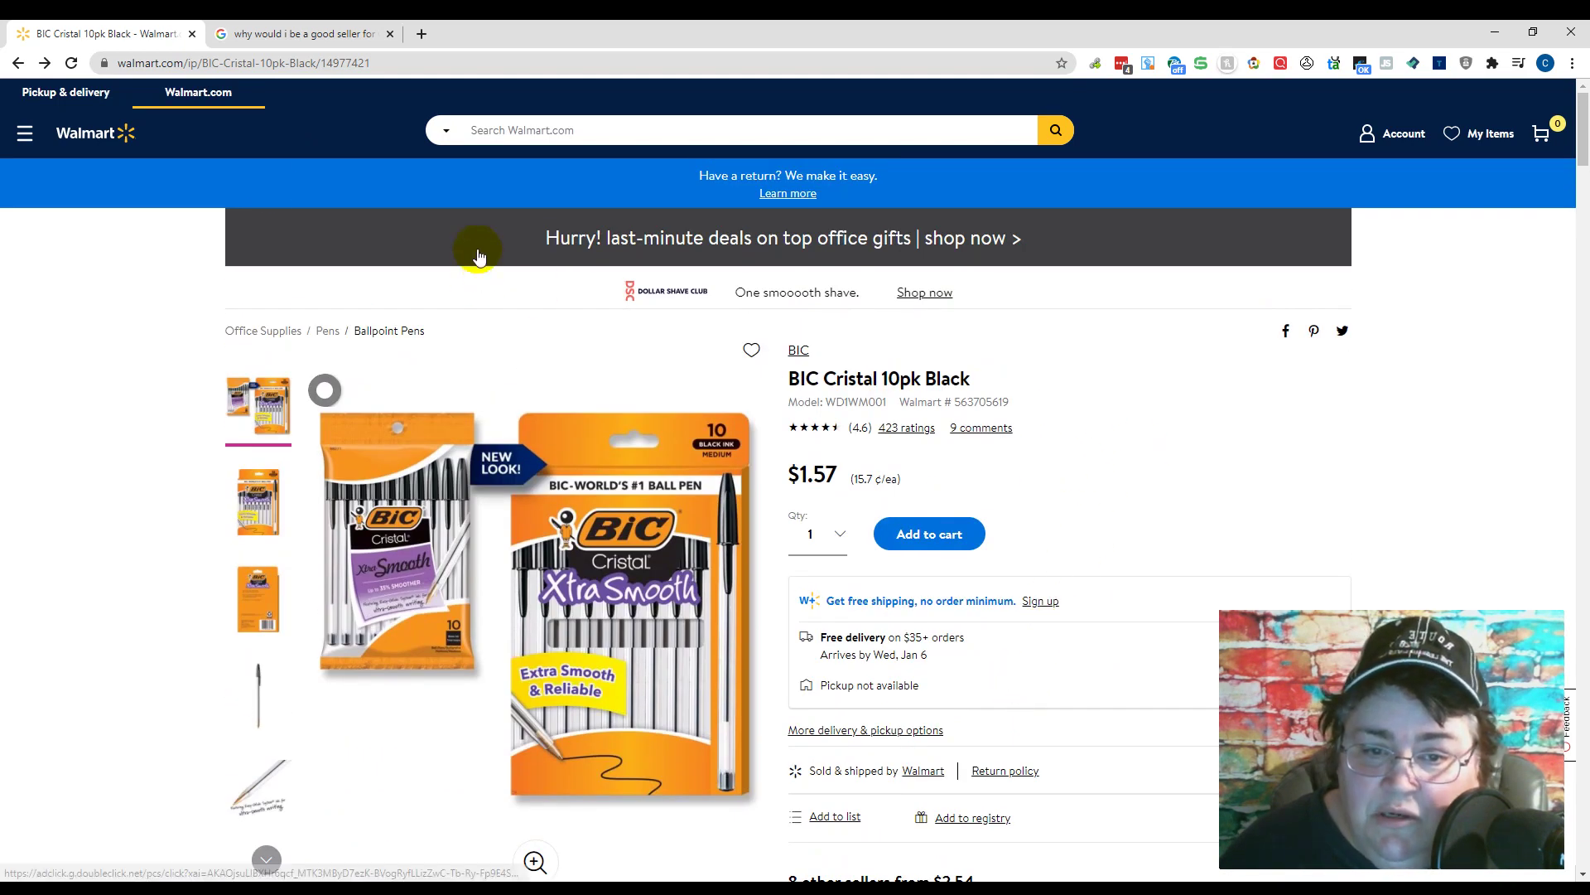
Return to the PEN search results and browse the listed pens with their prices and delivery options
click(17, 63)
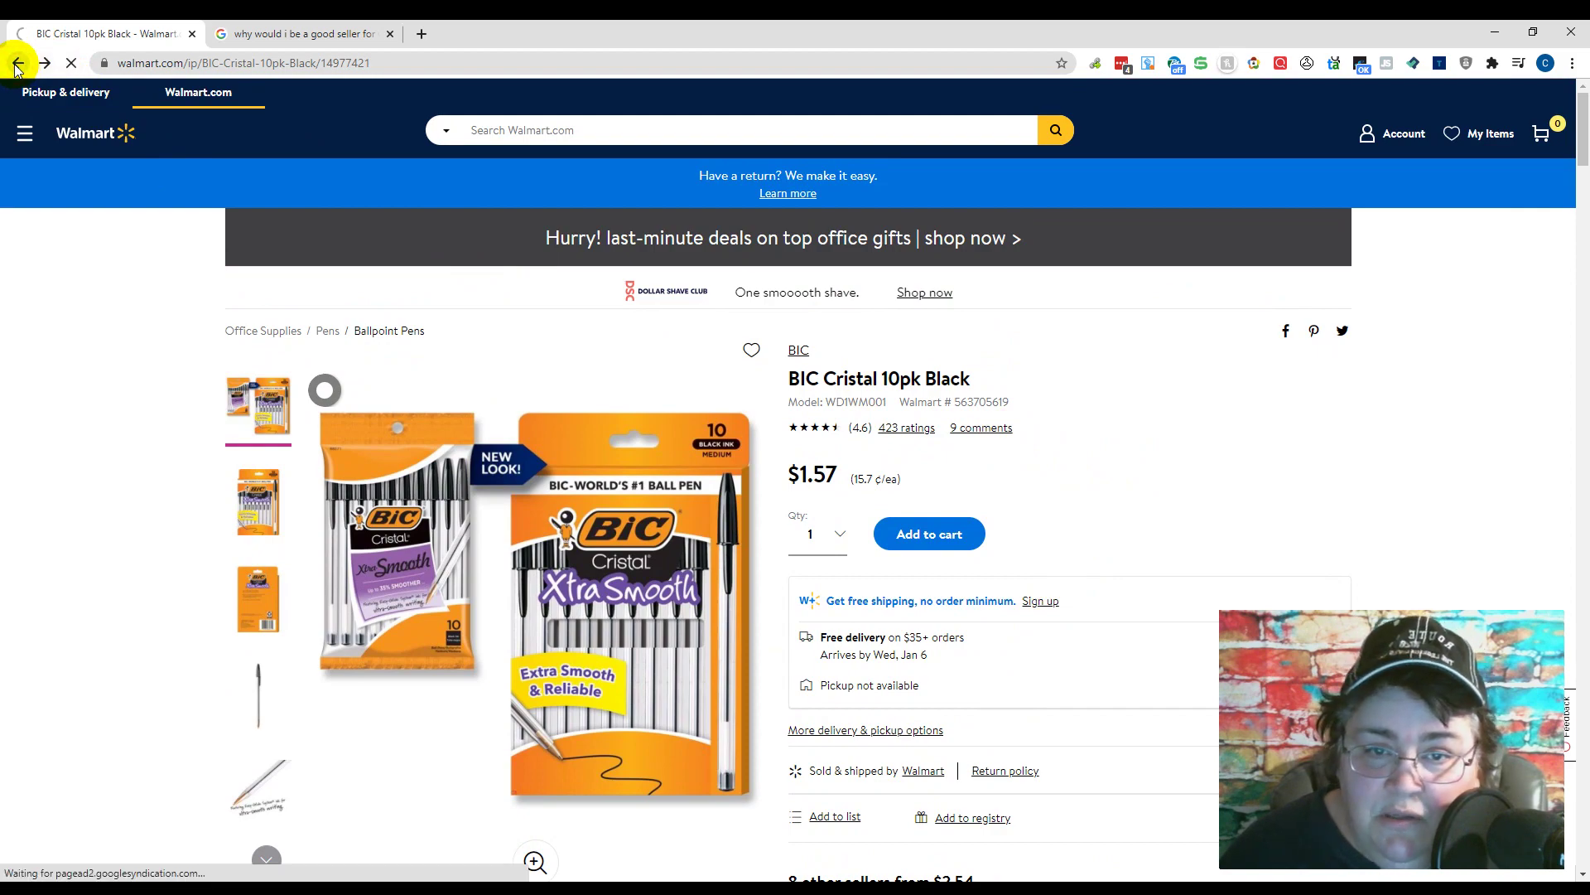
scroll(1406, 257, down, 6)
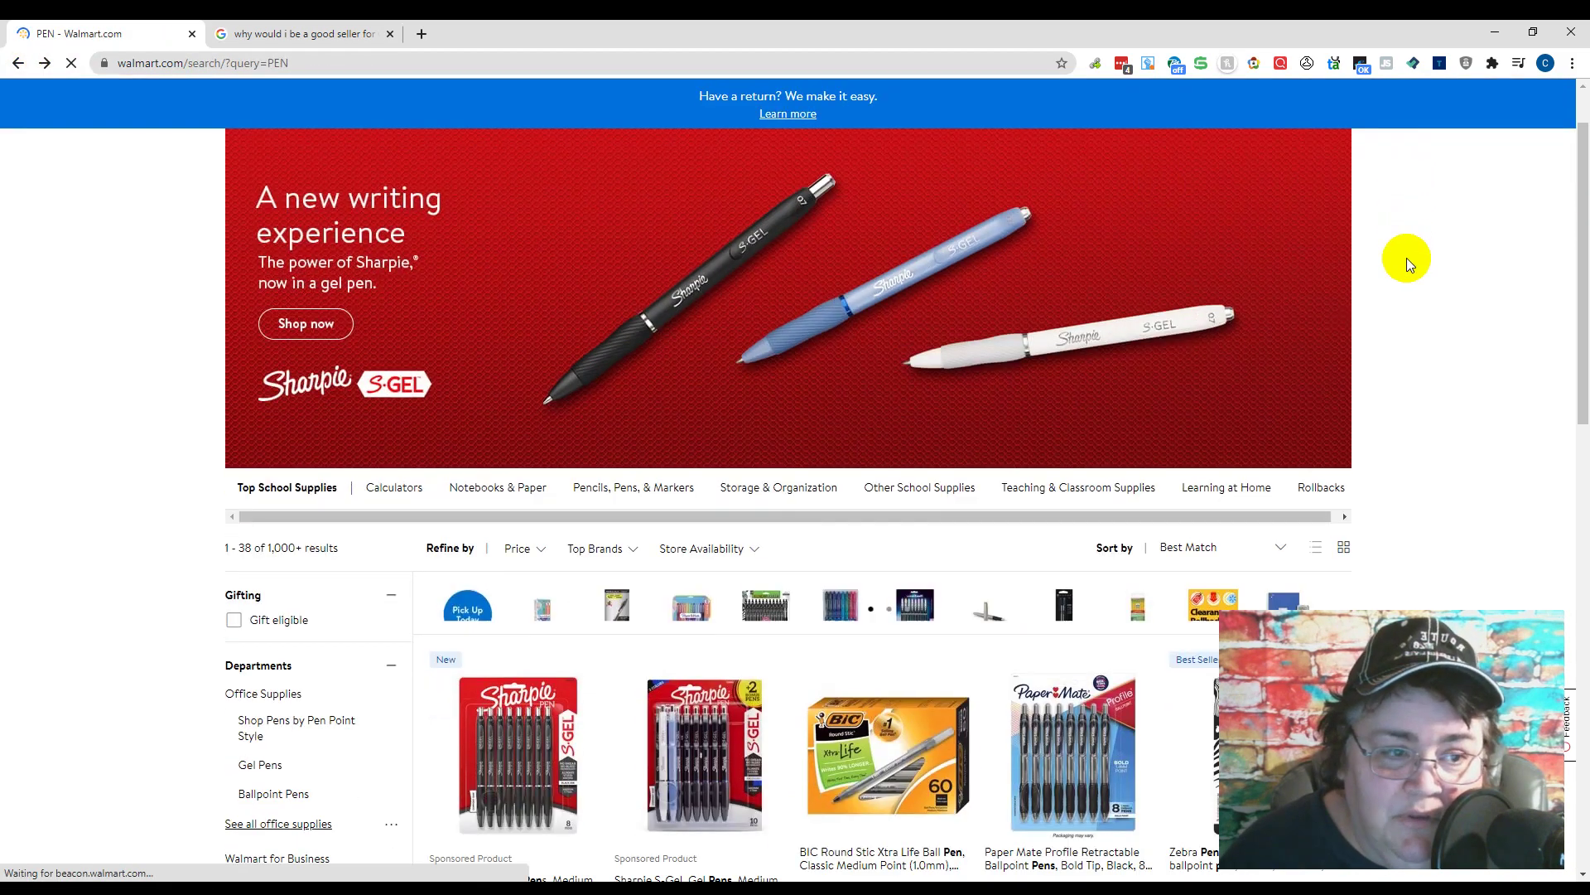
scroll(1407, 259, down, 5)
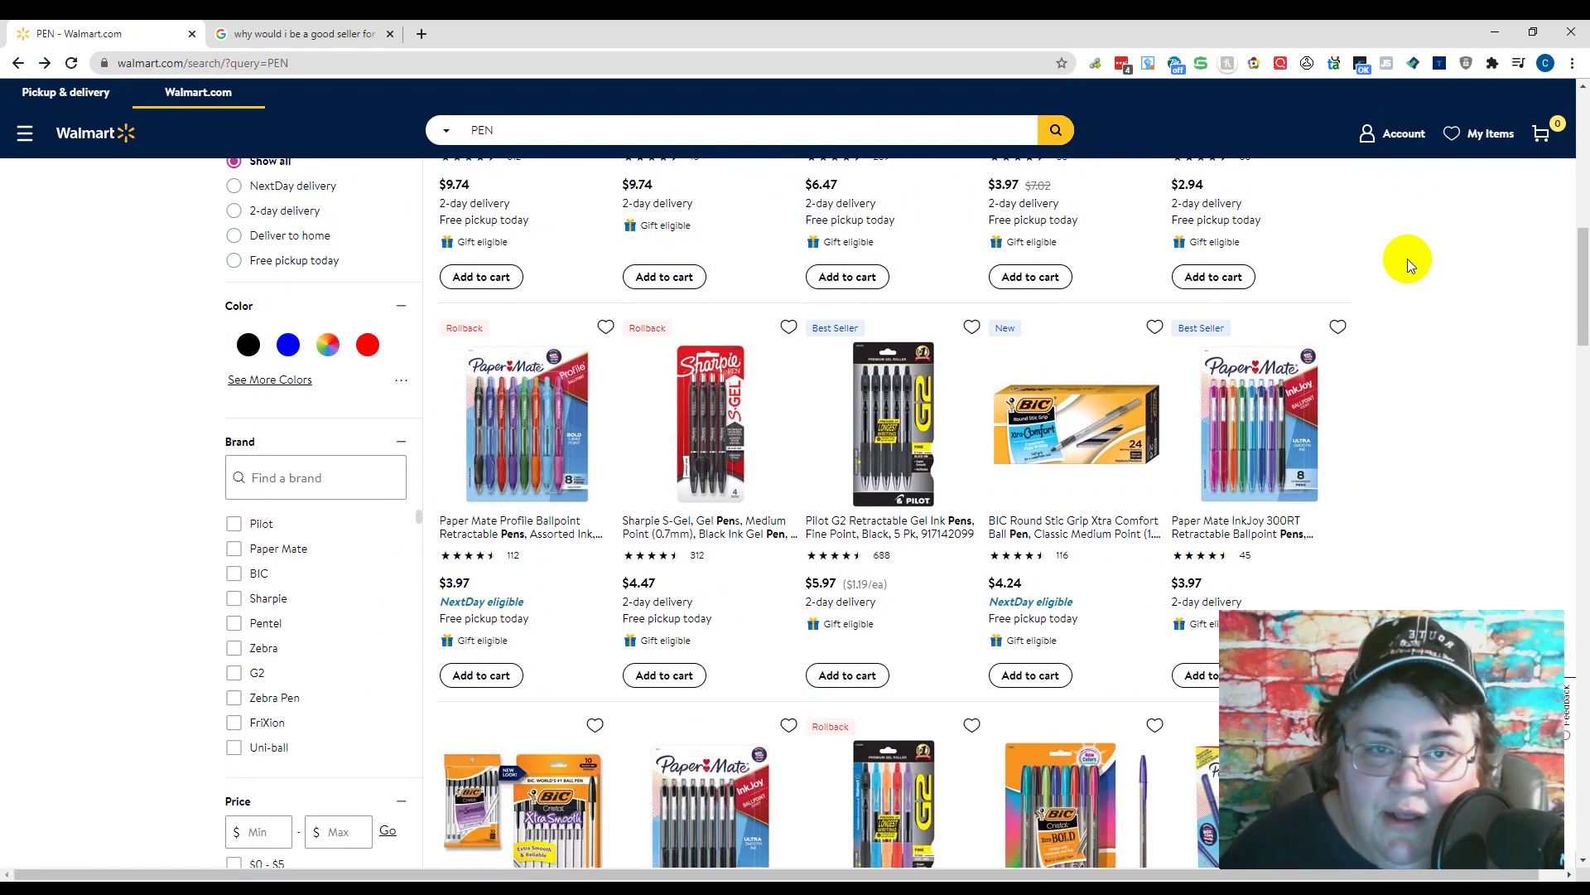
scroll(1408, 259, down, 1)
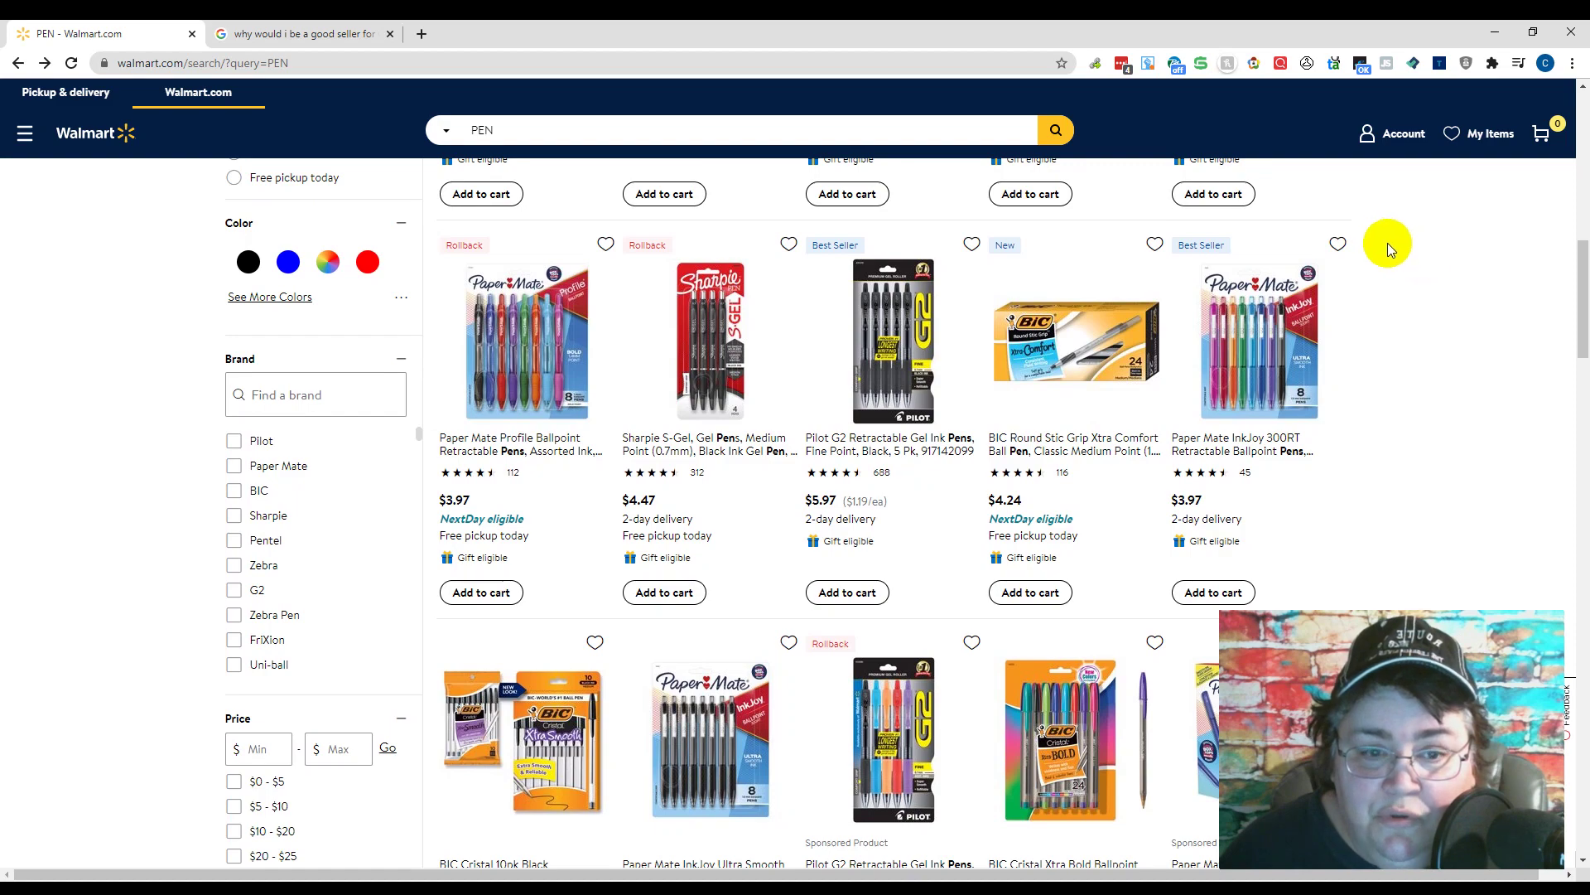
scroll(1415, 284, down, 6)
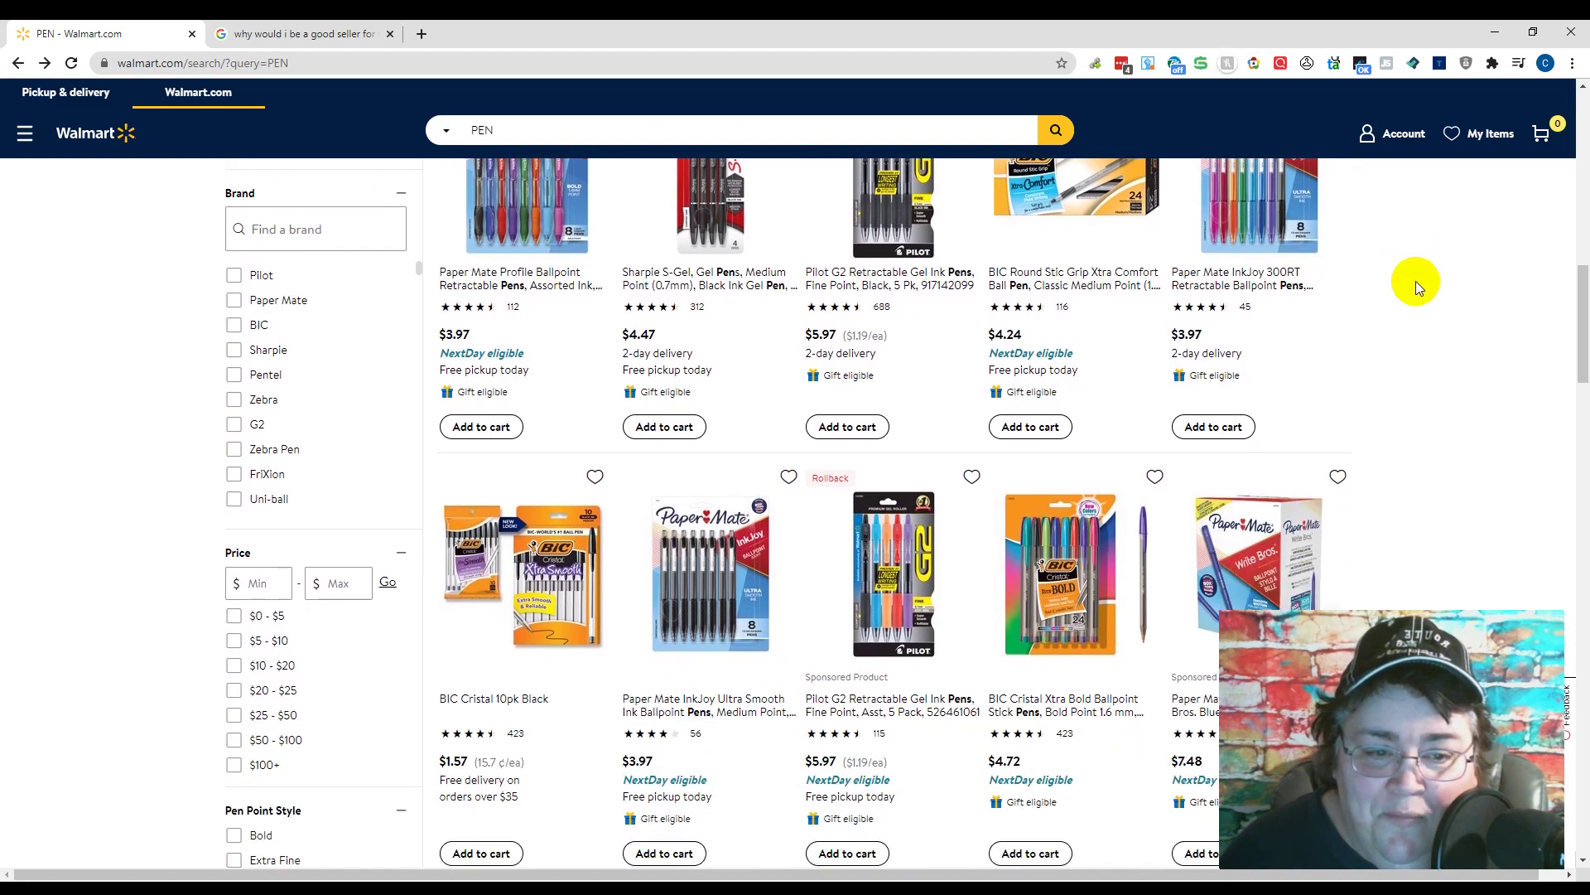
scroll(1415, 281, down, 6)
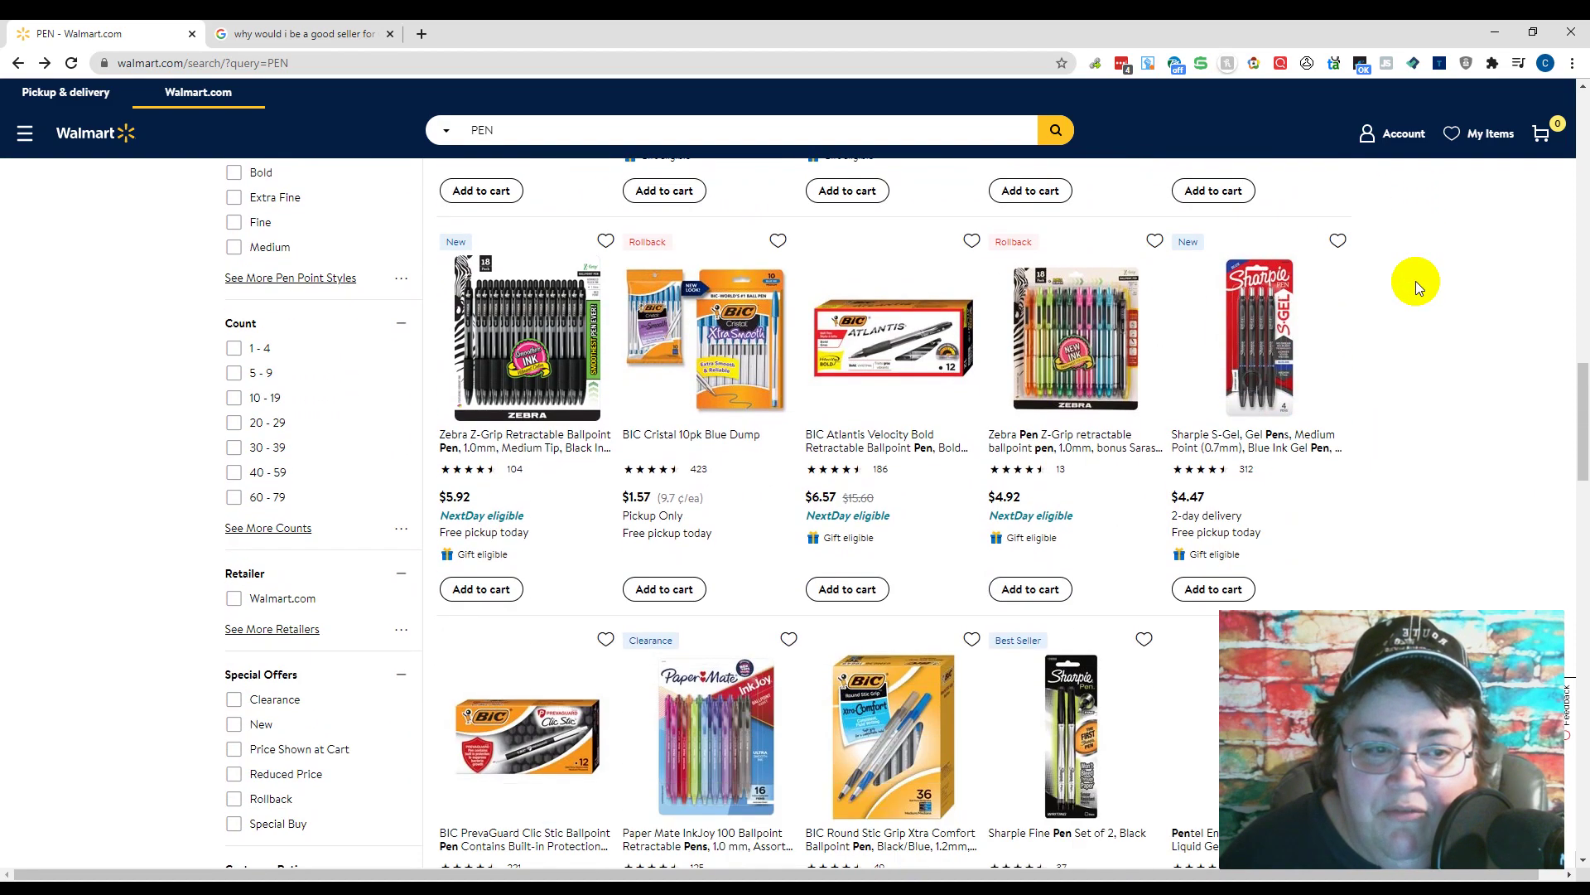
scroll(1417, 281, down, 2)
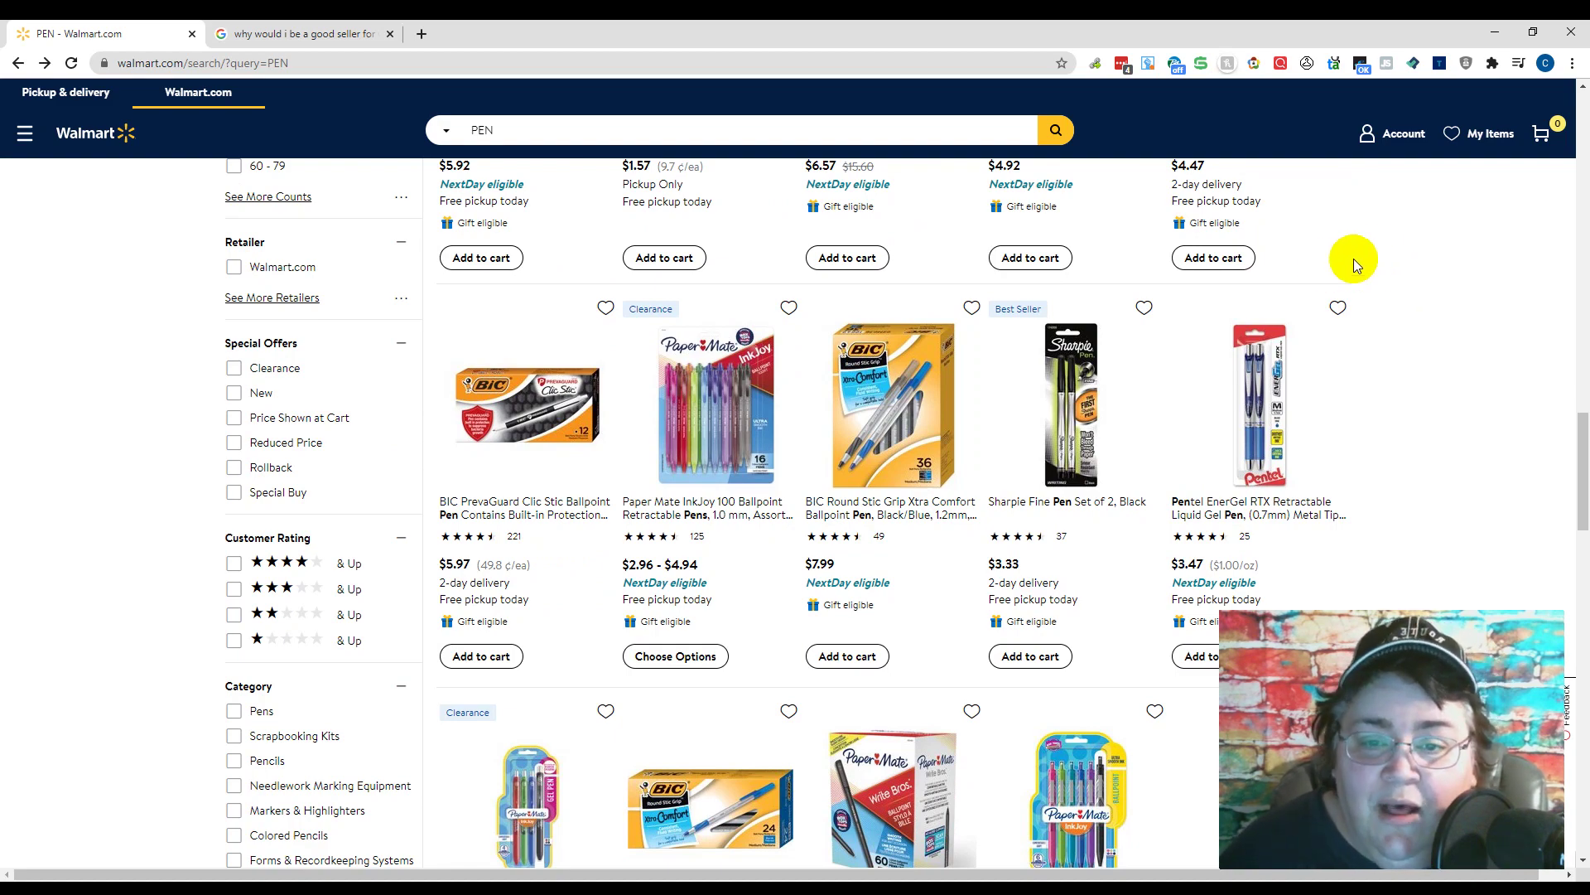
scroll(1386, 314, down, 10)
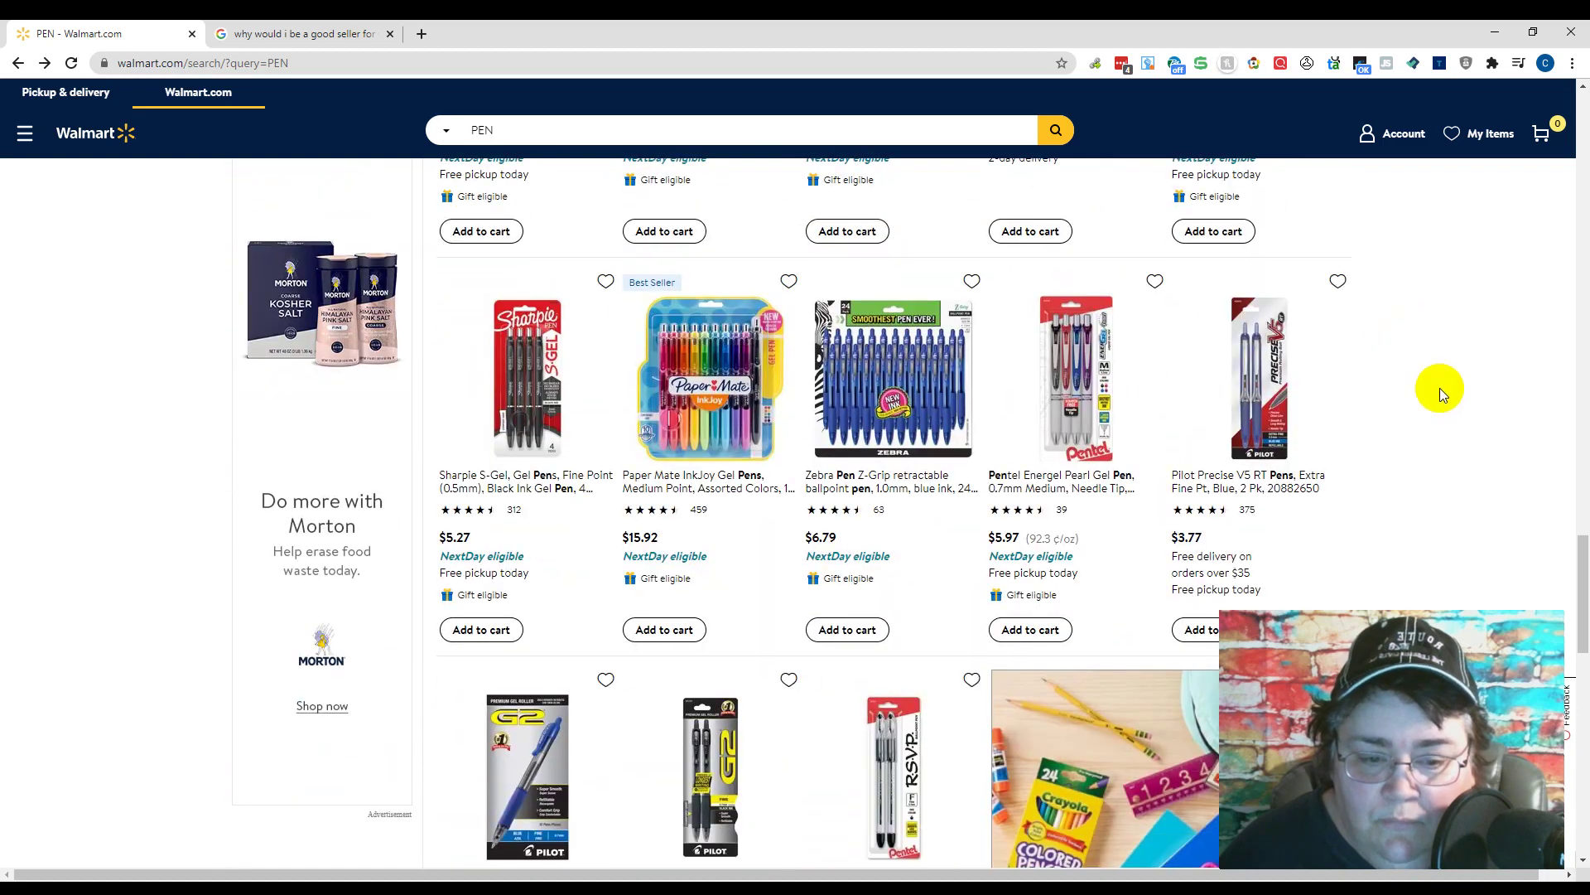
scroll(1440, 389, up, 3)
scroll(1440, 389, up, 15)
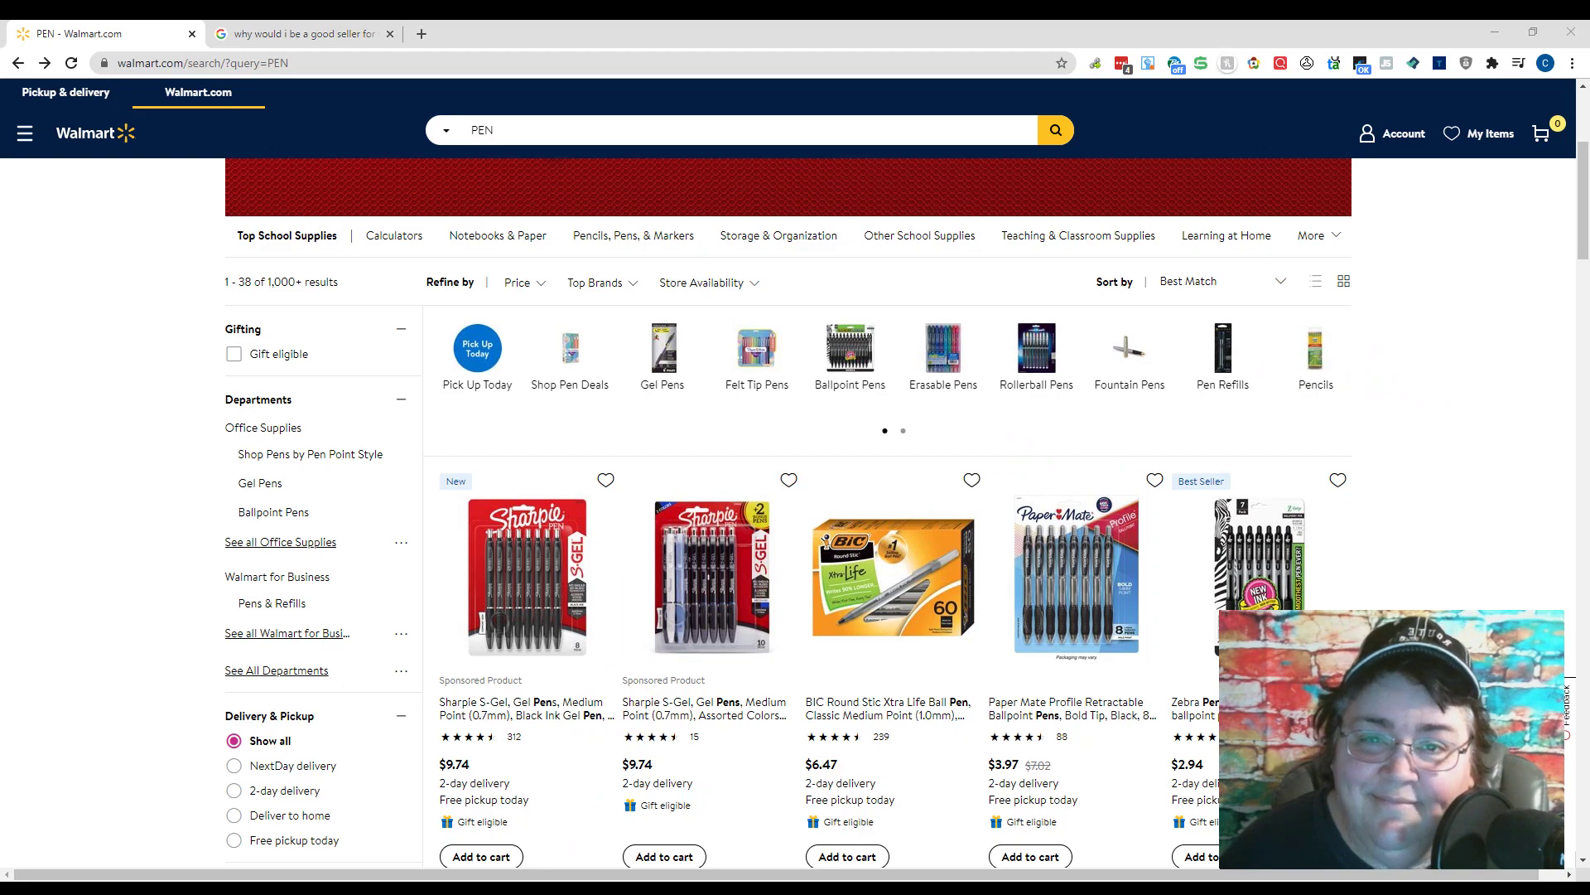
click(591, 890)
click(1090, 253)
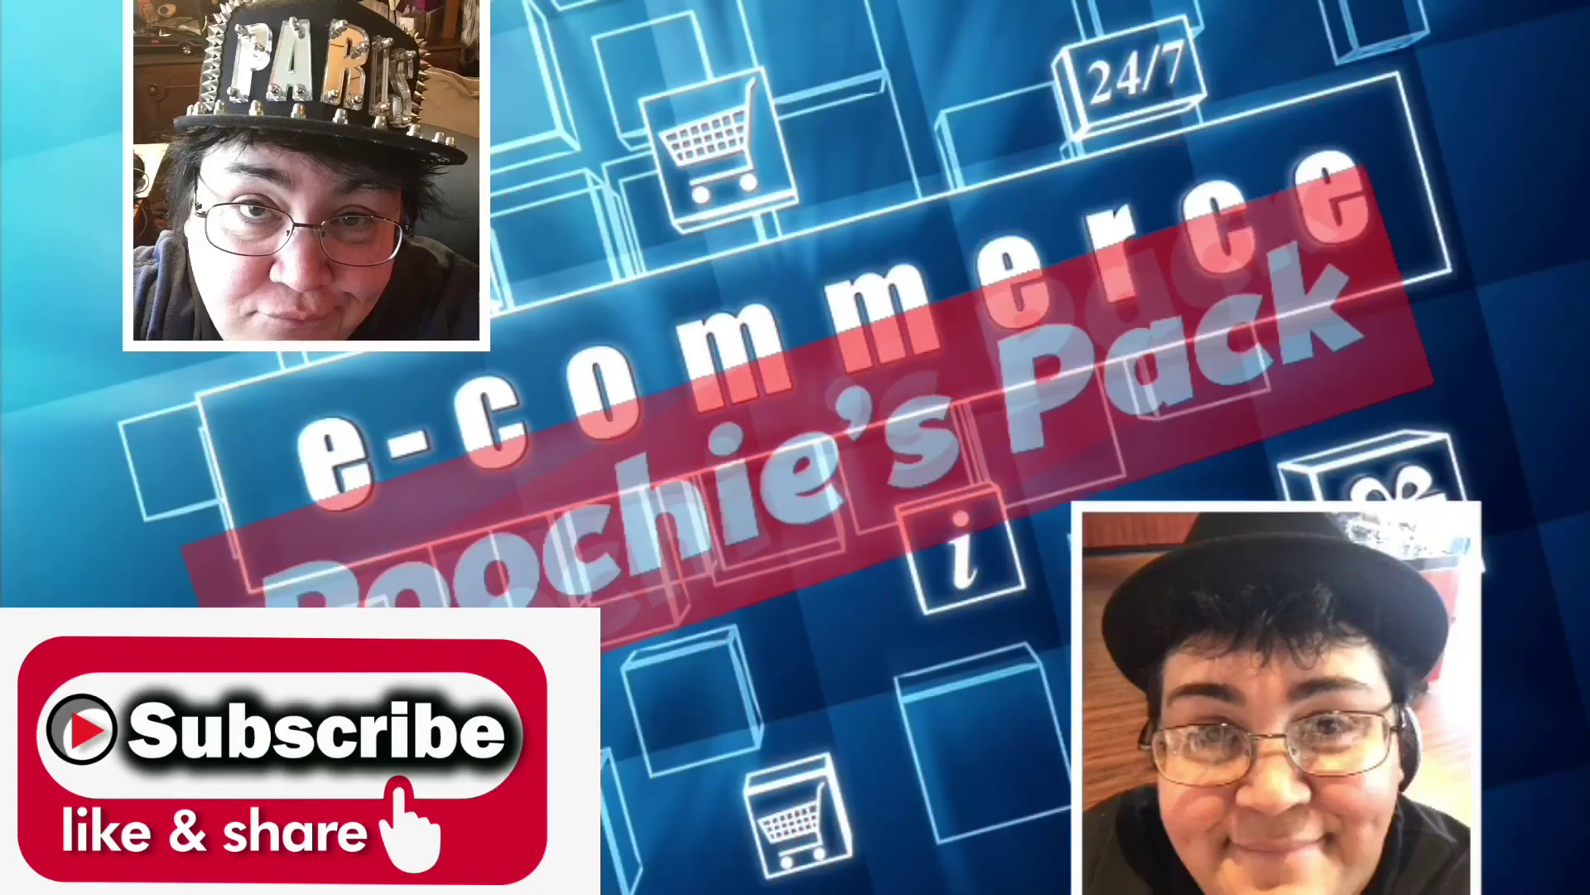